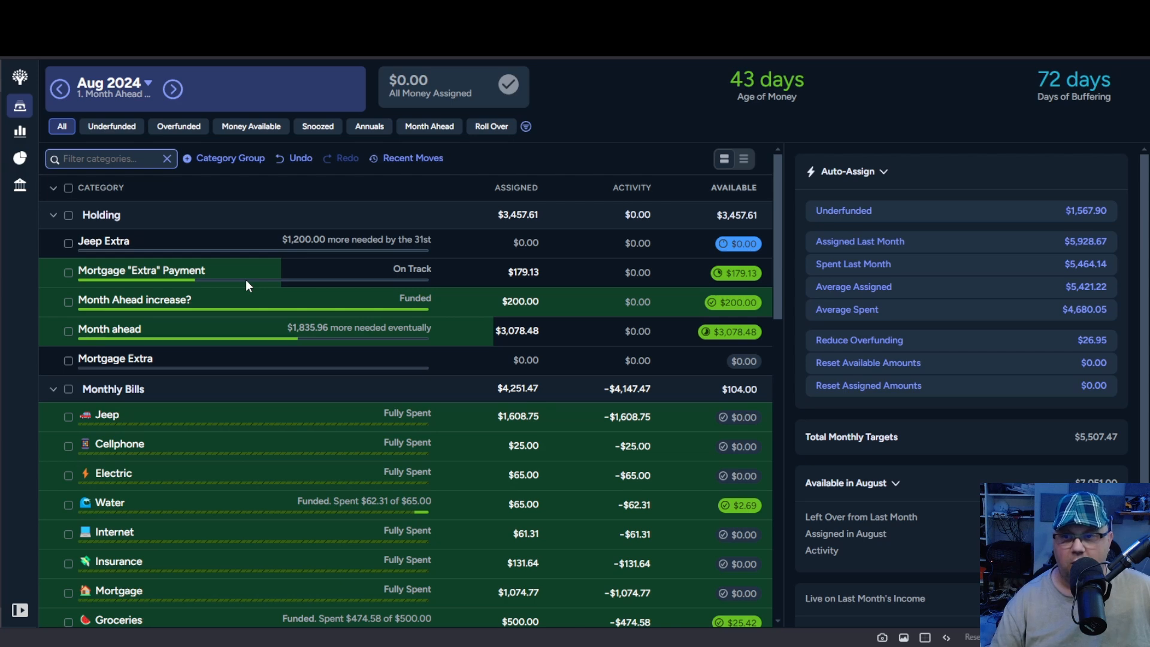
Review the August 2024 budget categories and their available balances, from Holding down to Quality of Life
scroll(299, 331, down, 5)
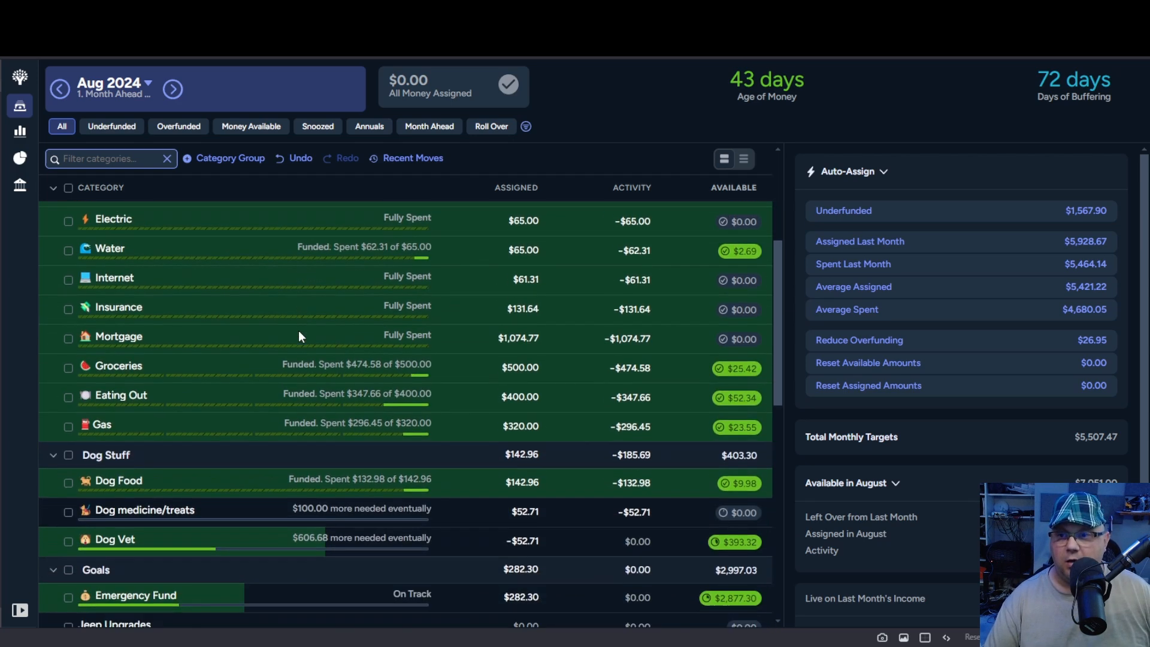
scroll(299, 335, down, 4)
scroll(300, 336, down, 4)
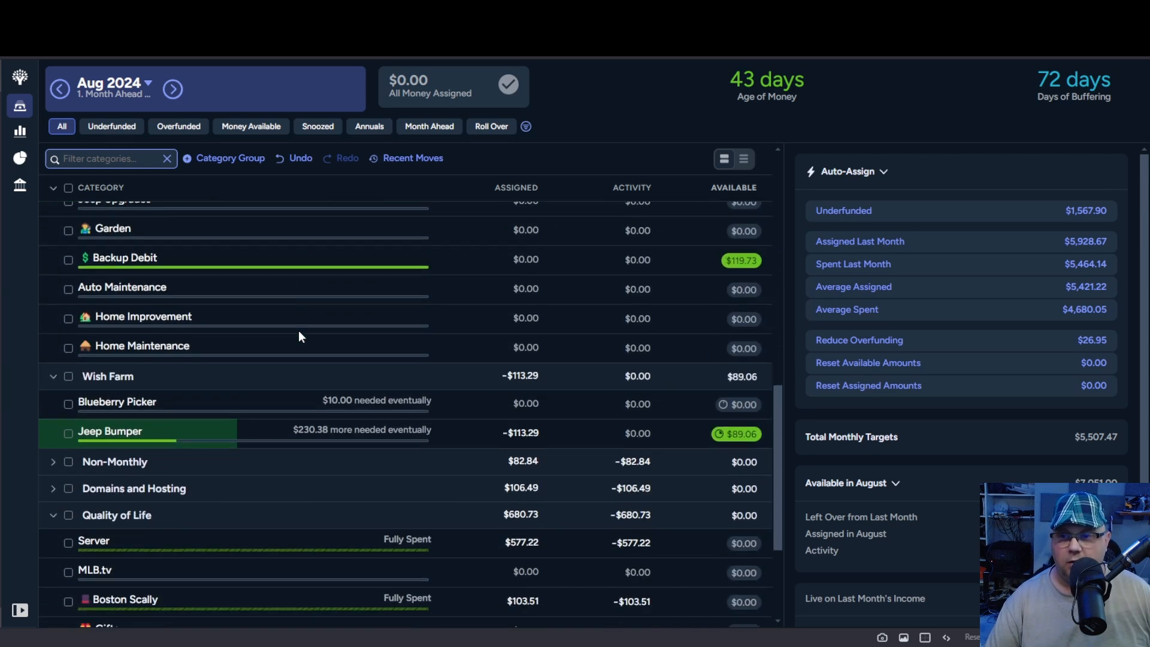
scroll(300, 337, up, 4)
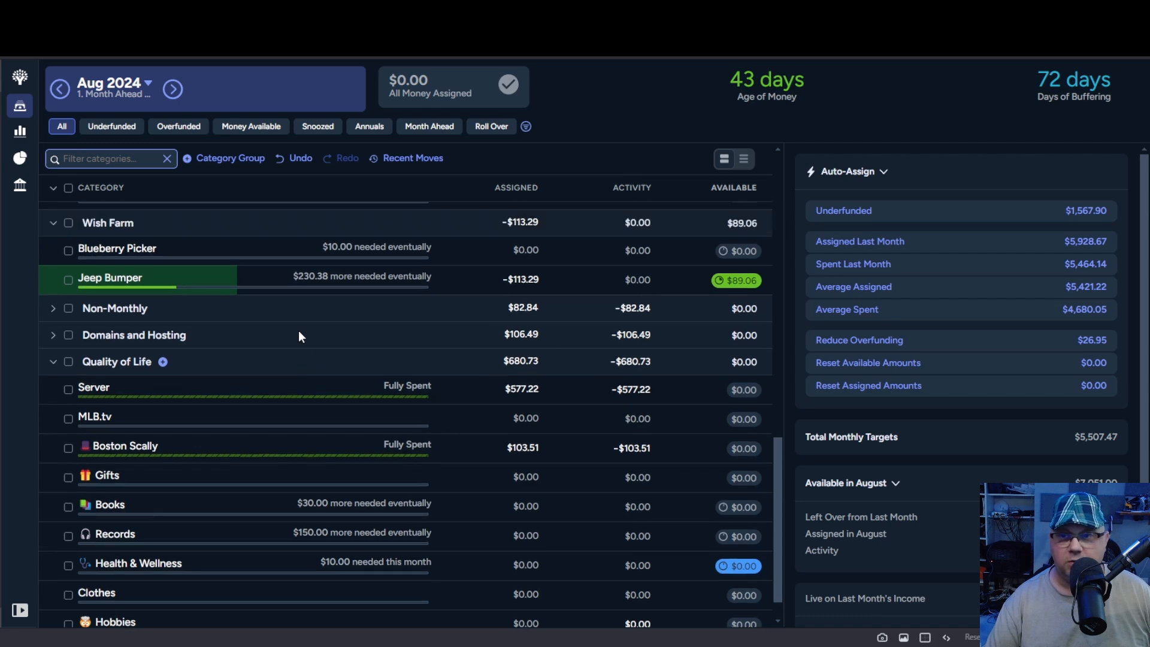
scroll(298, 336, up, 1)
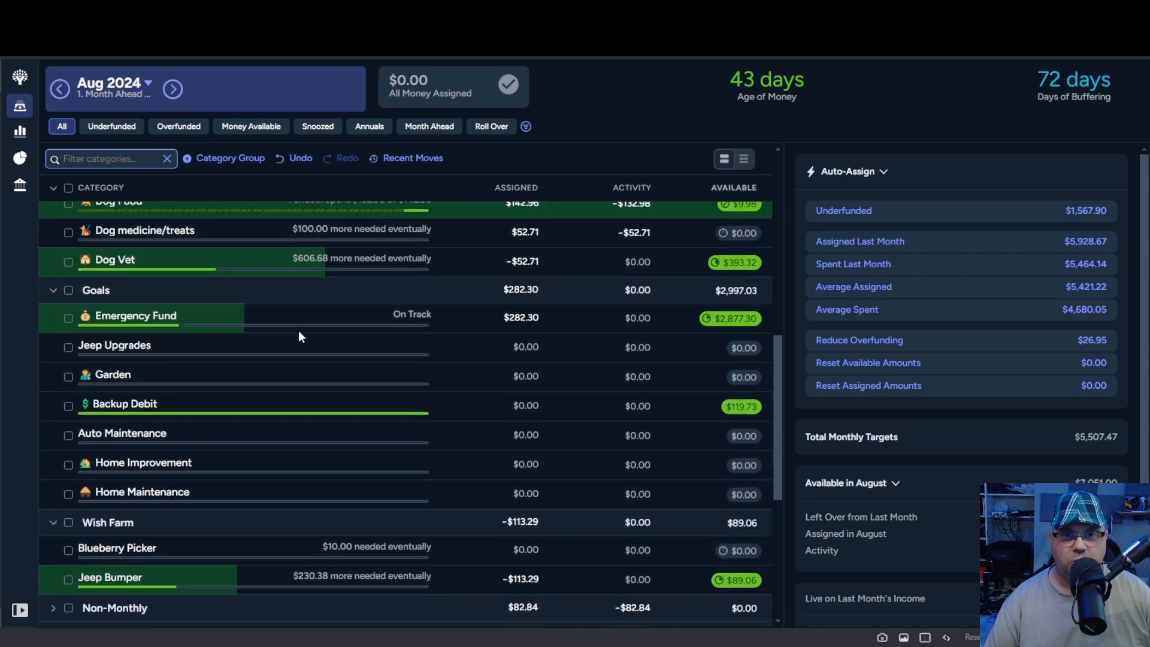
scroll(299, 335, down, 5)
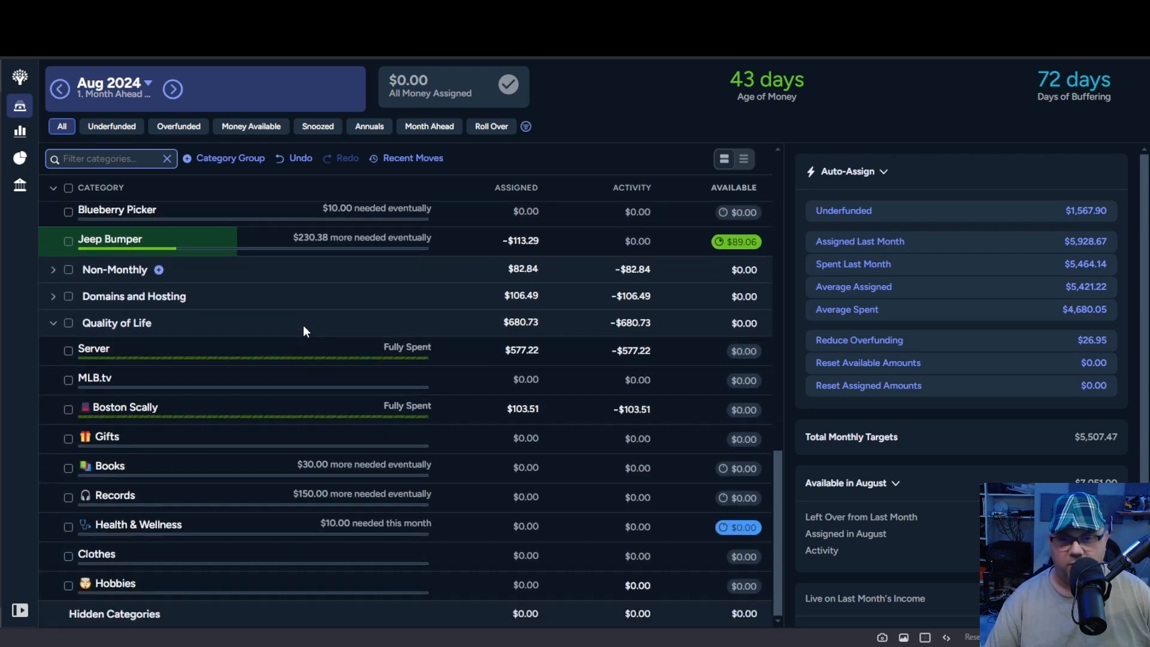
scroll(716, 461, up, 3)
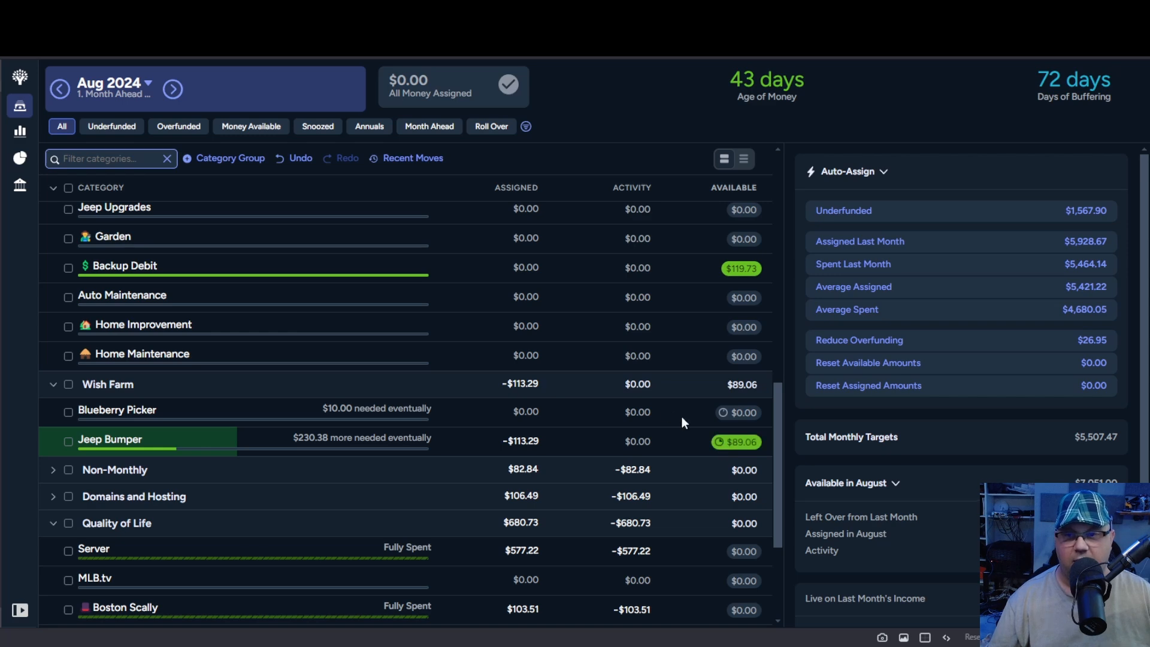
scroll(725, 290, up, 3)
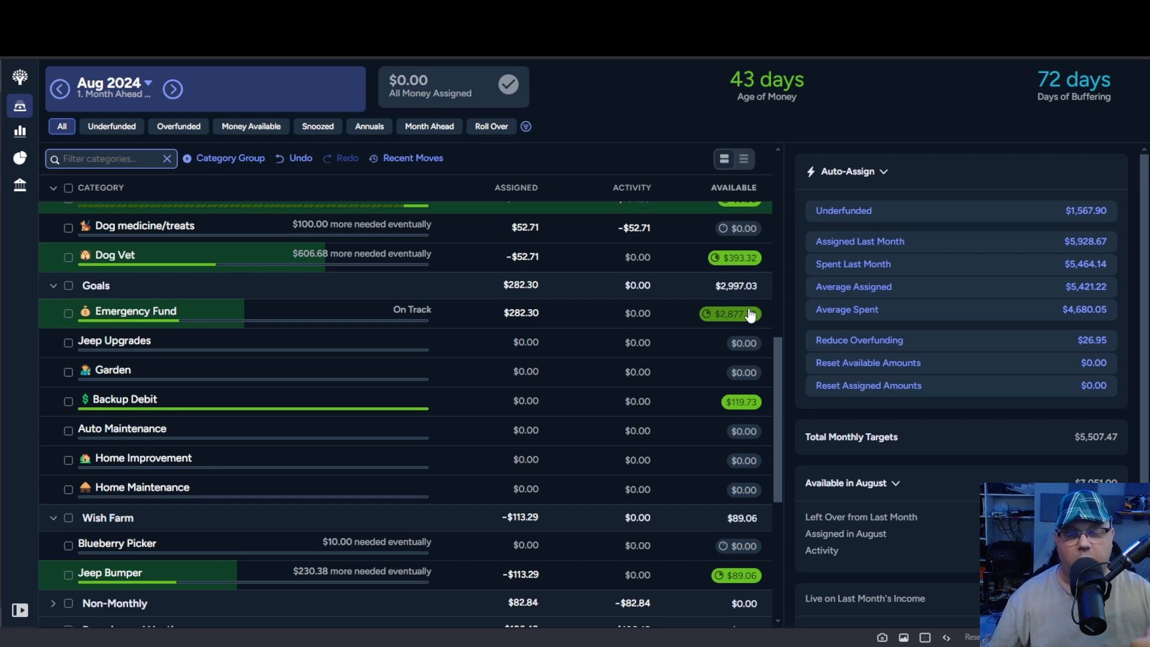
Move the remaining $9.98 from the Dog Food category to Month ahead in the Holding group
scroll(750, 314, up, 1)
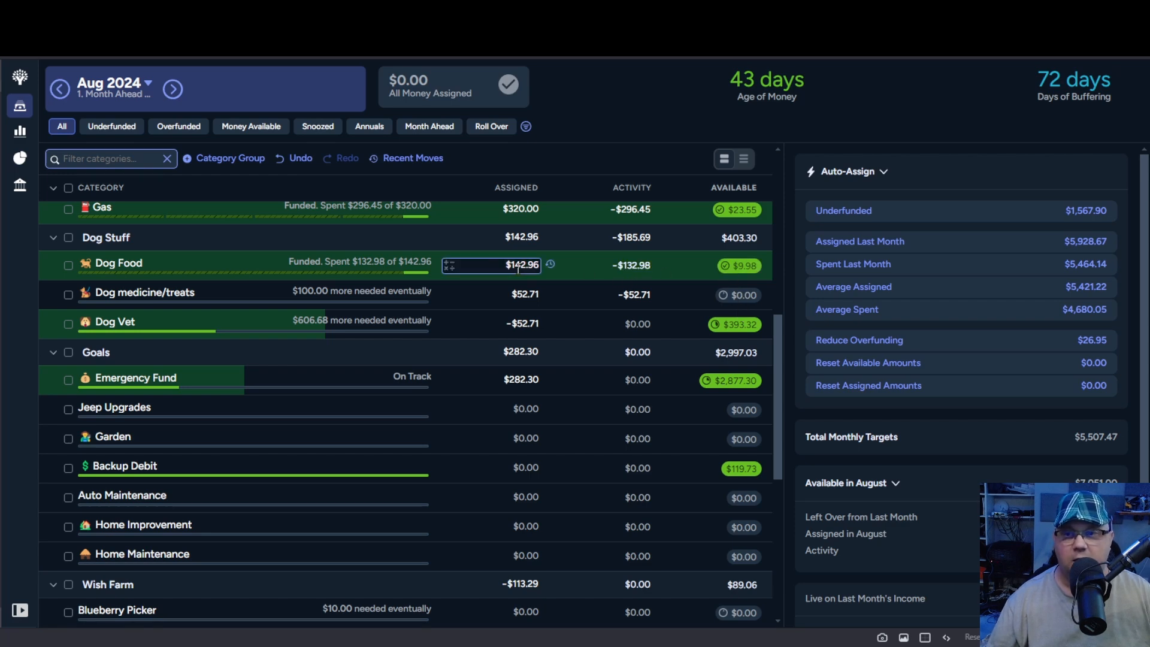
click(740, 267)
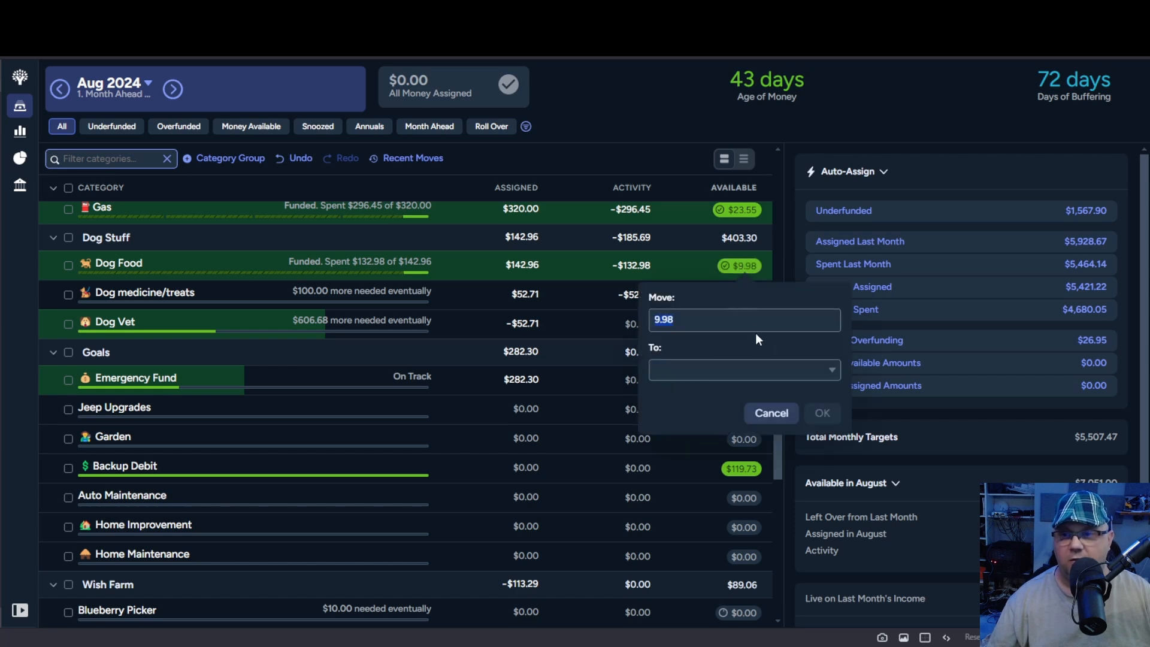
click(752, 365)
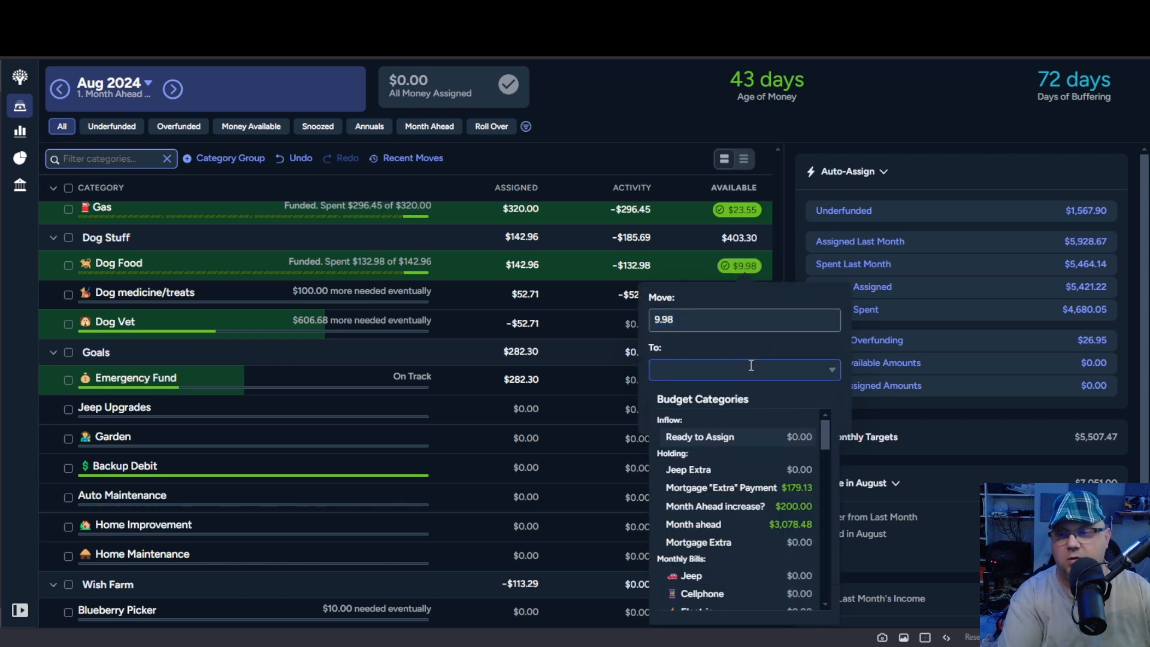
text(mon)
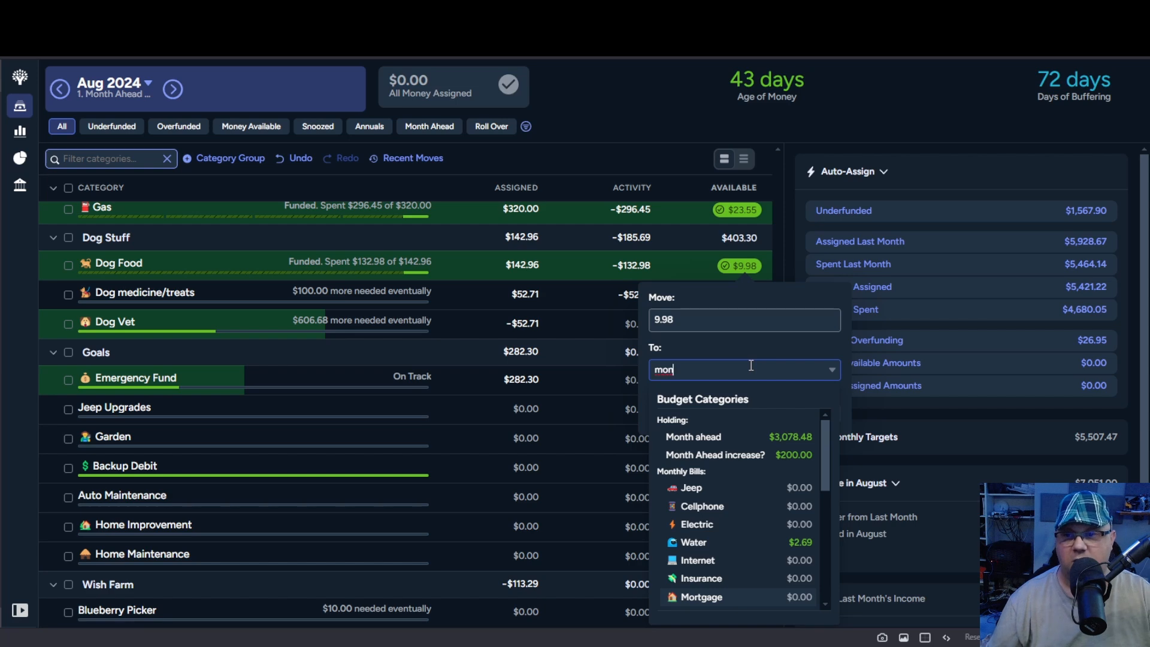
click(717, 437)
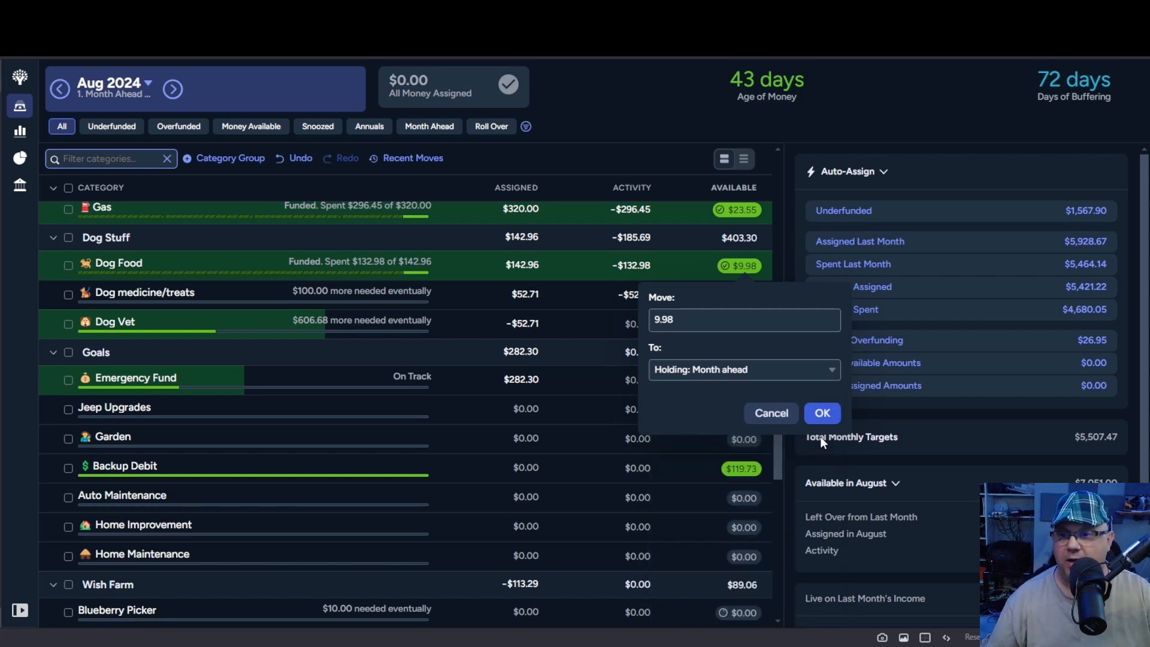
click(825, 411)
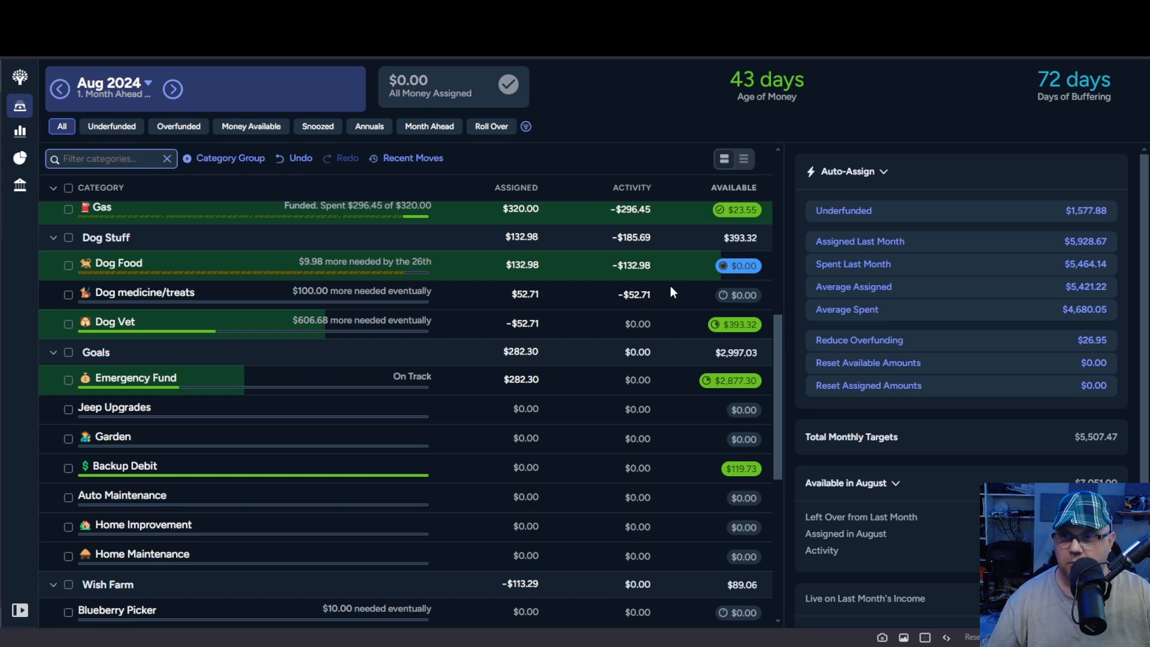
Move the remaining $23.55 from the Gas category to Month ahead in the Holding group
scroll(672, 292, up, 1)
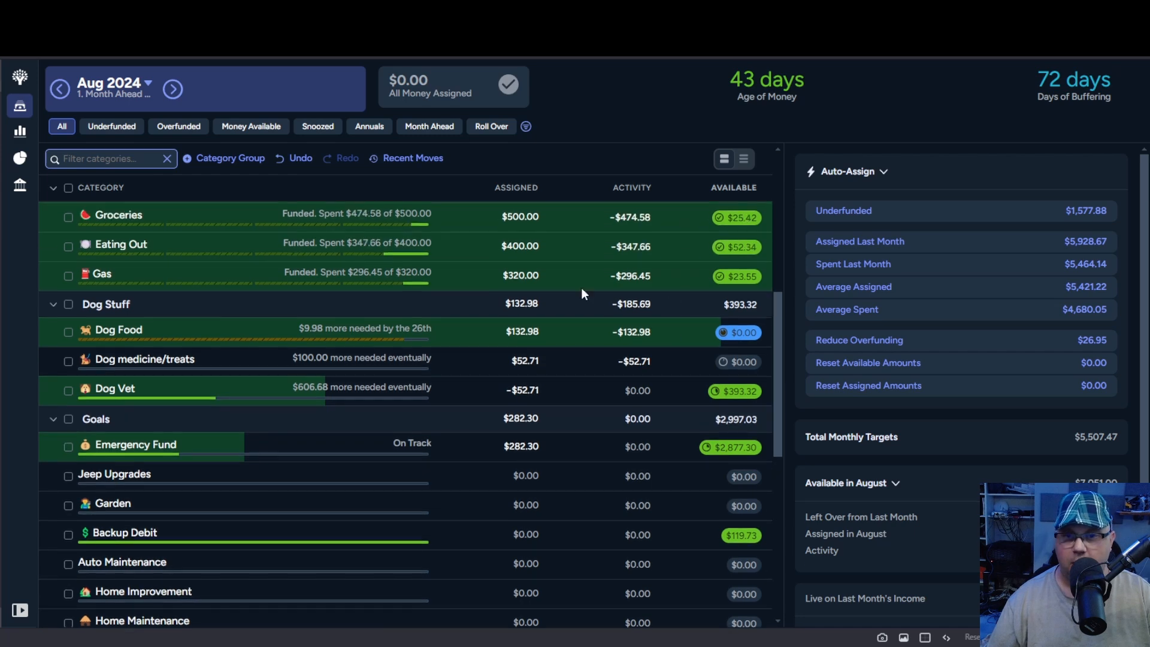
click(734, 278)
click(686, 380)
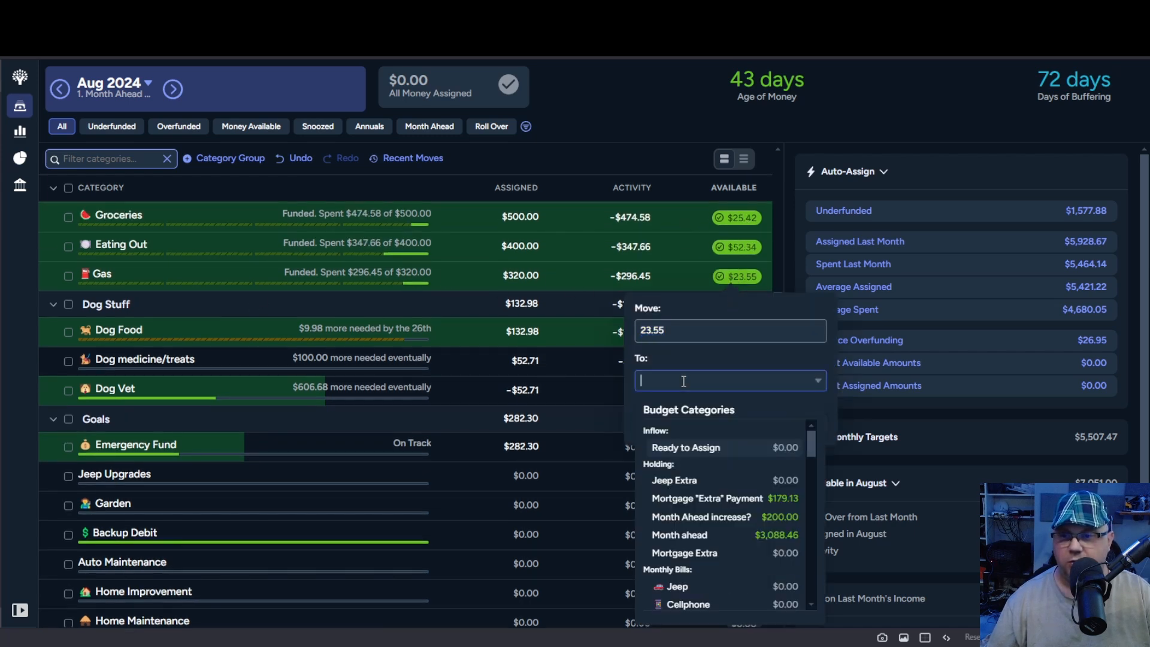
text(mont)
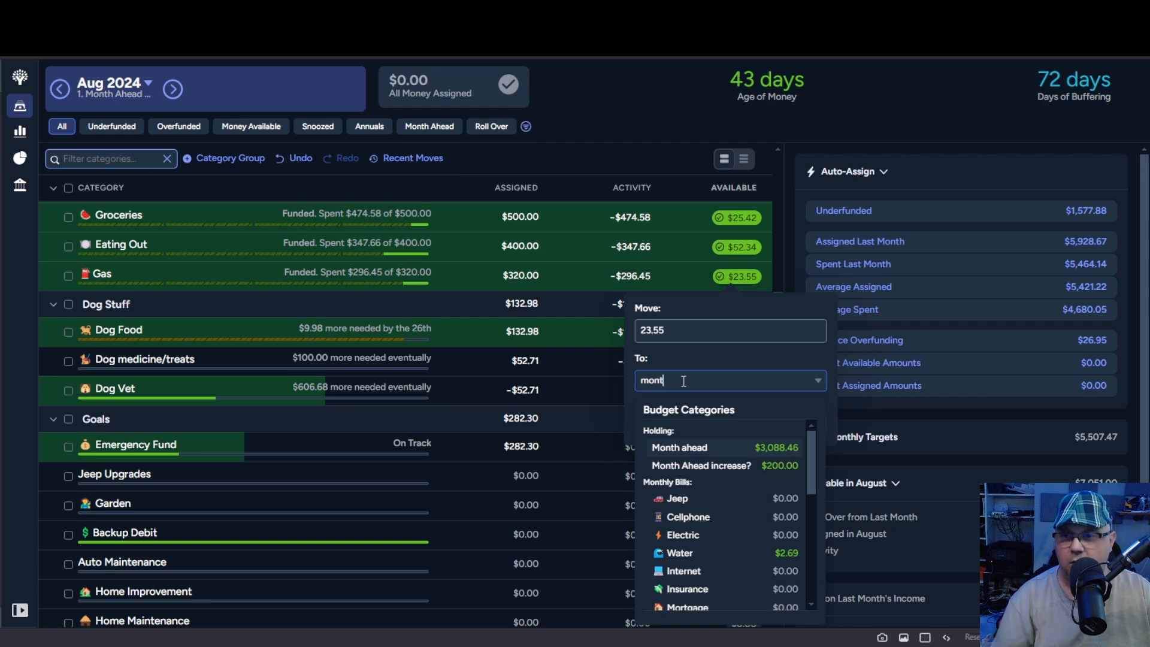
click(672, 448)
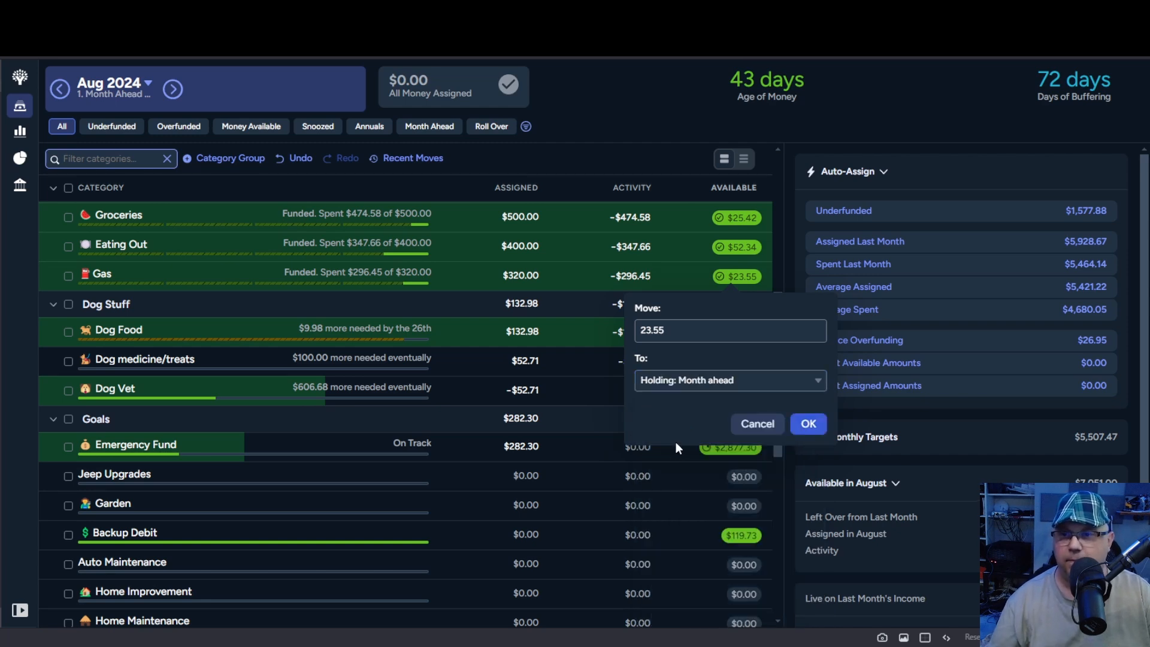
click(808, 423)
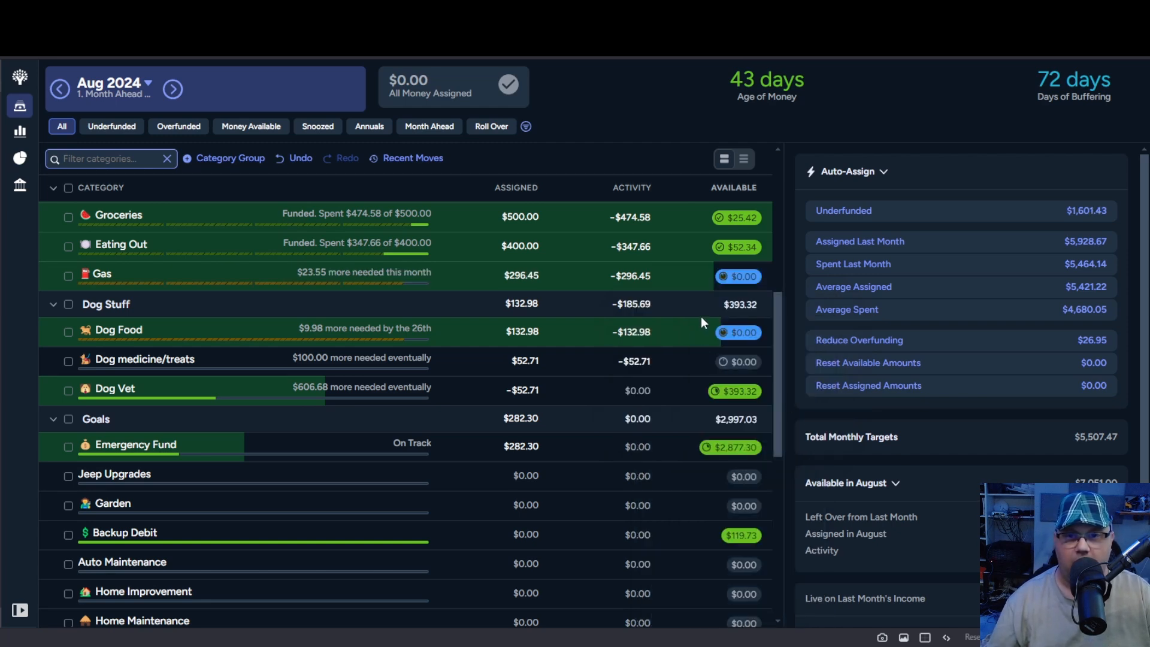
Move the remaining $52.34 from the Eating Out category to Month ahead in the Holding group
click(741, 247)
click(708, 350)
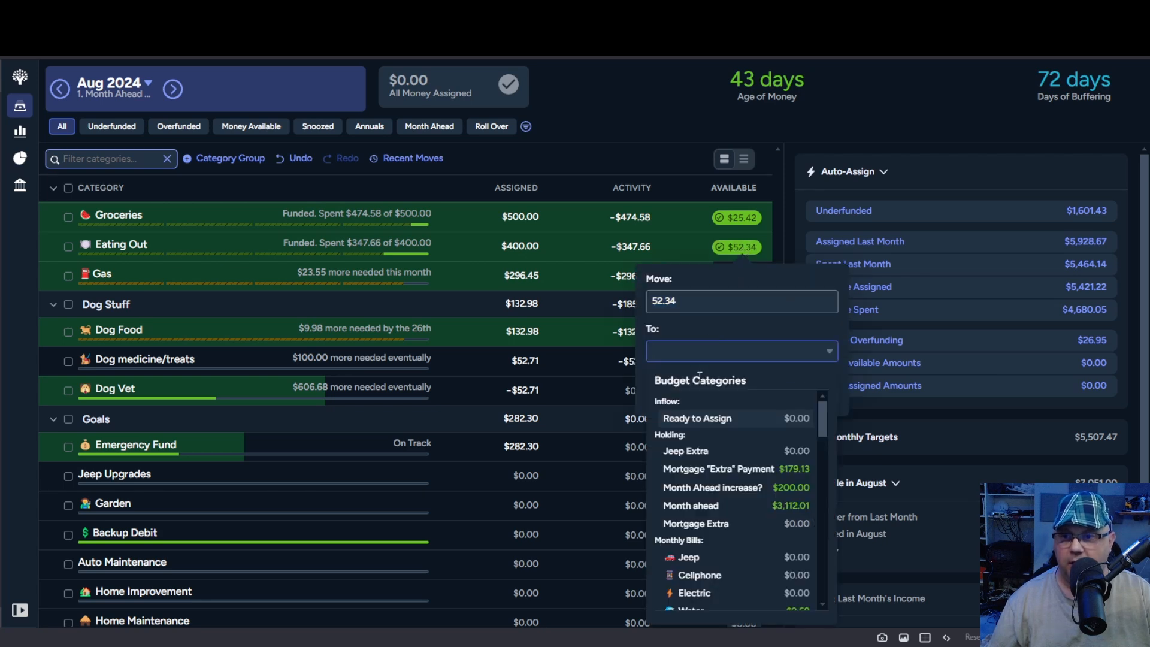
text(month)
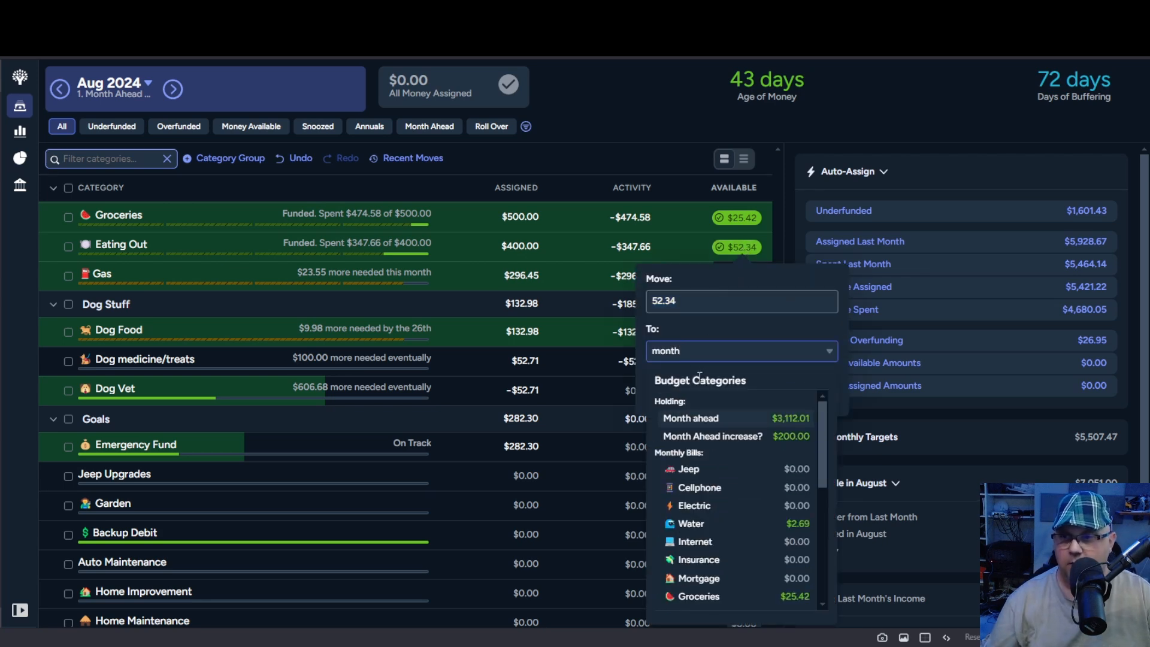
click(700, 422)
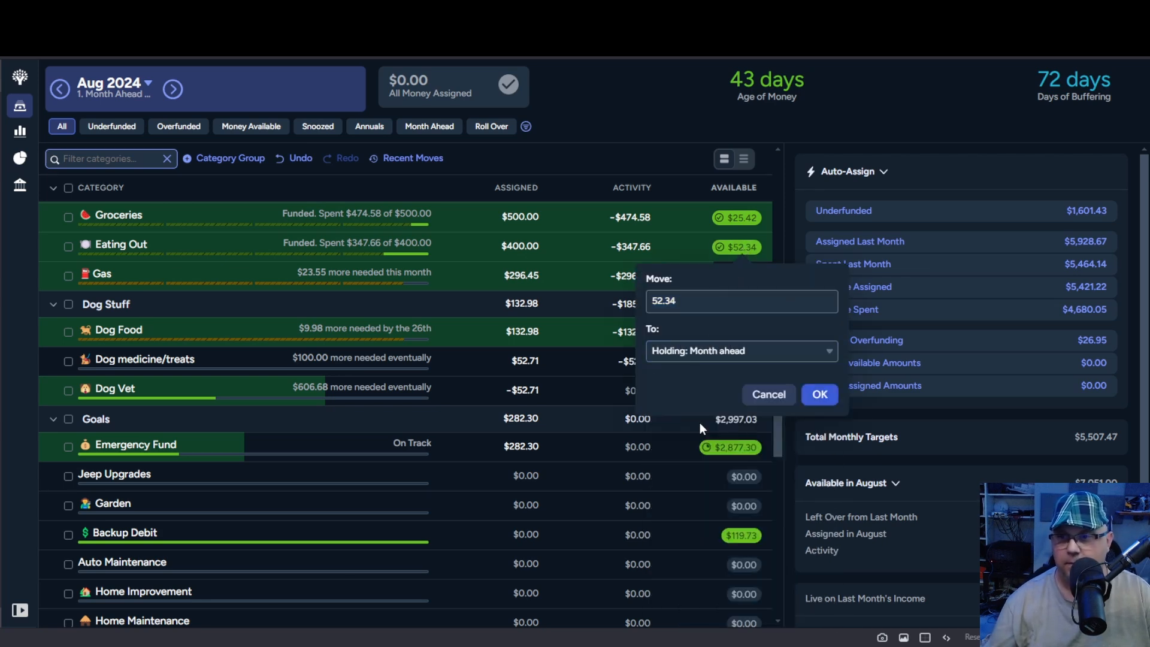
click(816, 394)
Move the remaining $25.42 from the Groceries category to Month ahead in the Holding group
scroll(696, 316, up, 1)
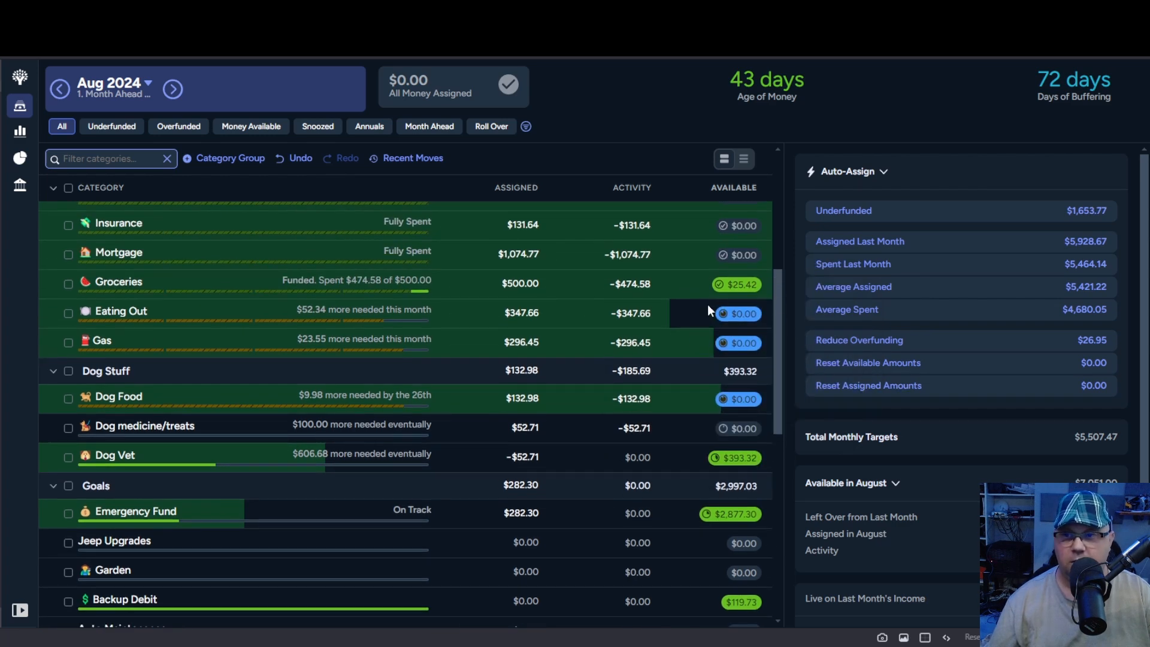
click(734, 285)
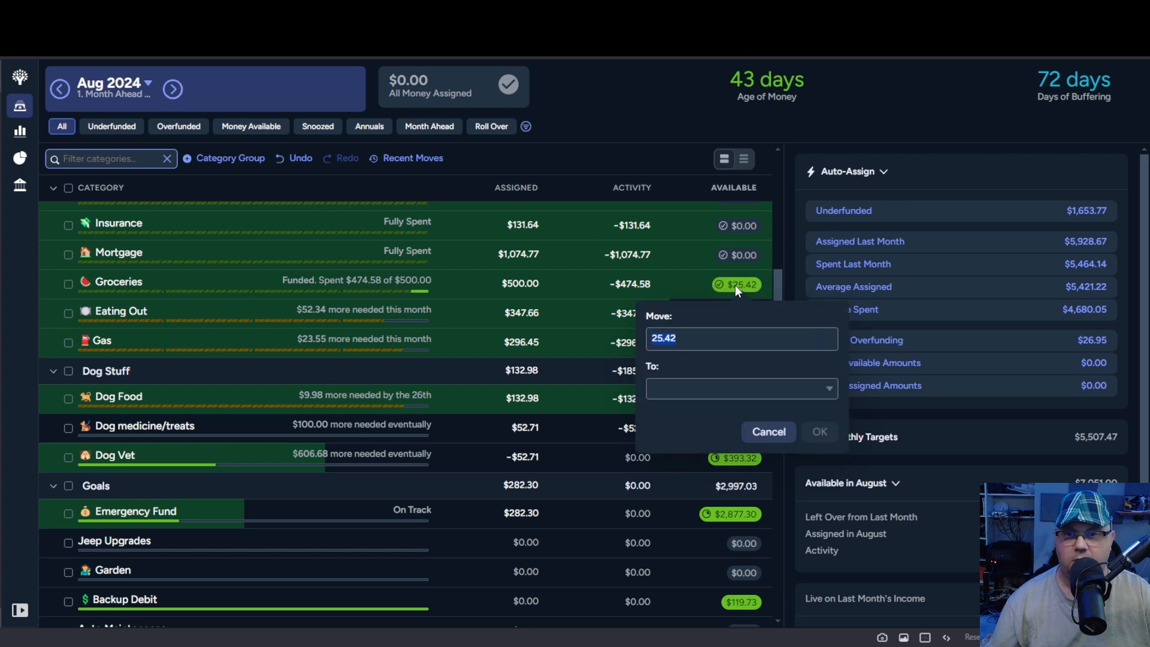
text(month)
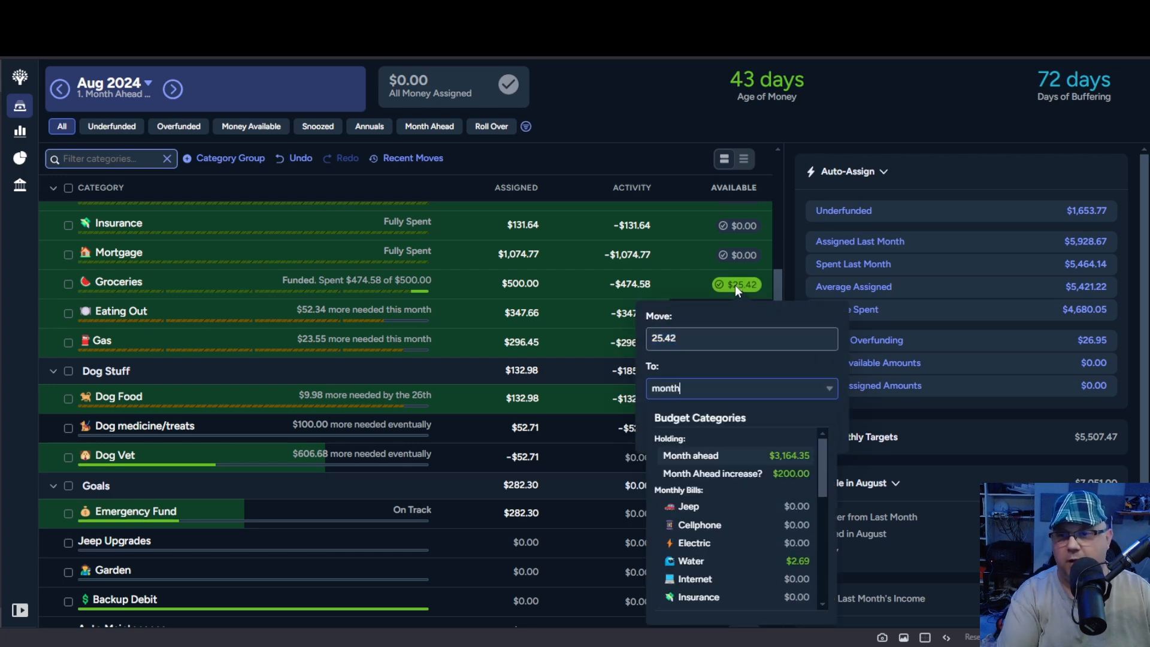
key(Return)
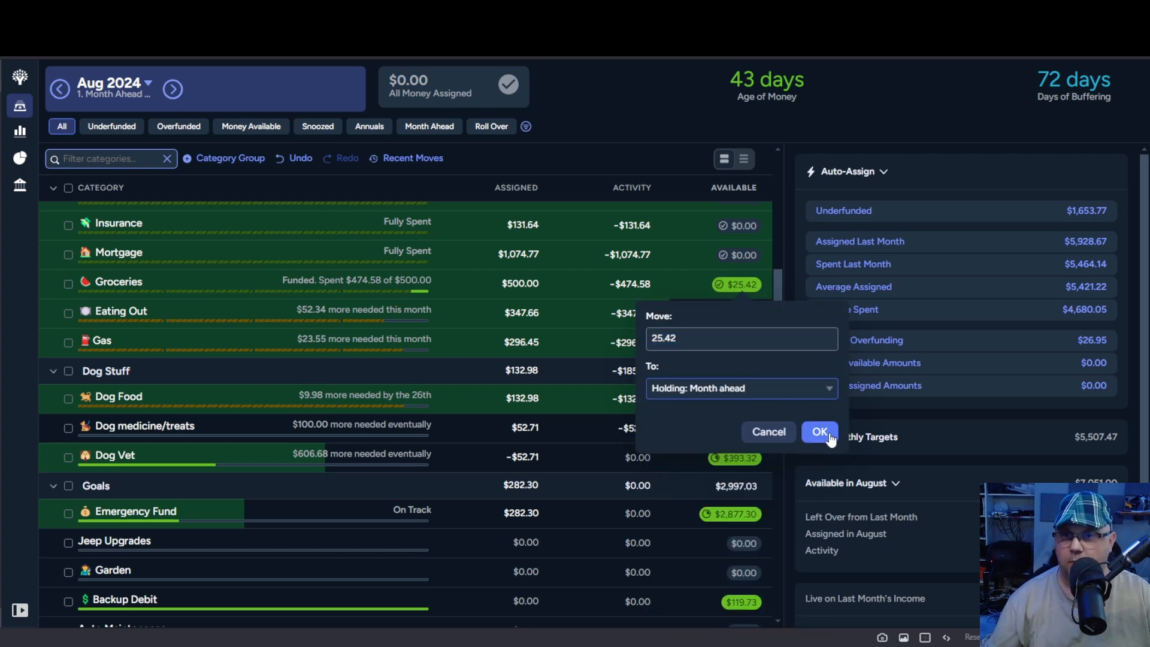
key(Return)
Move the remaining $2.69 from the Water category to Month ahead in the Holding group
scroll(720, 360, up, 3)
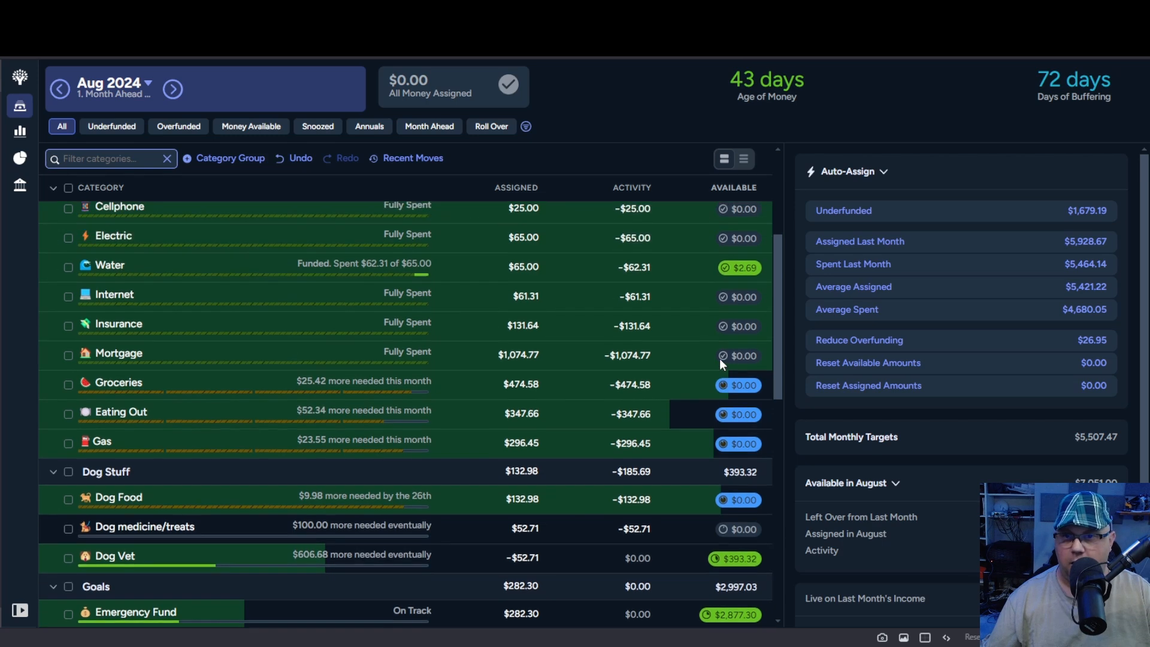
click(741, 300)
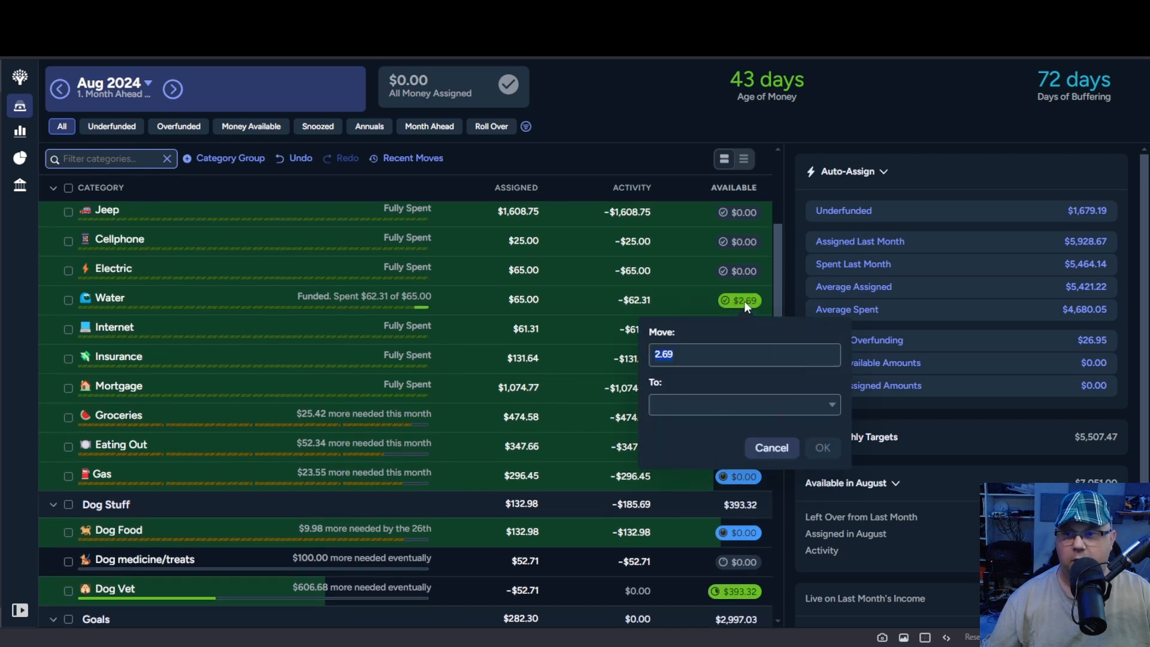
text(month)
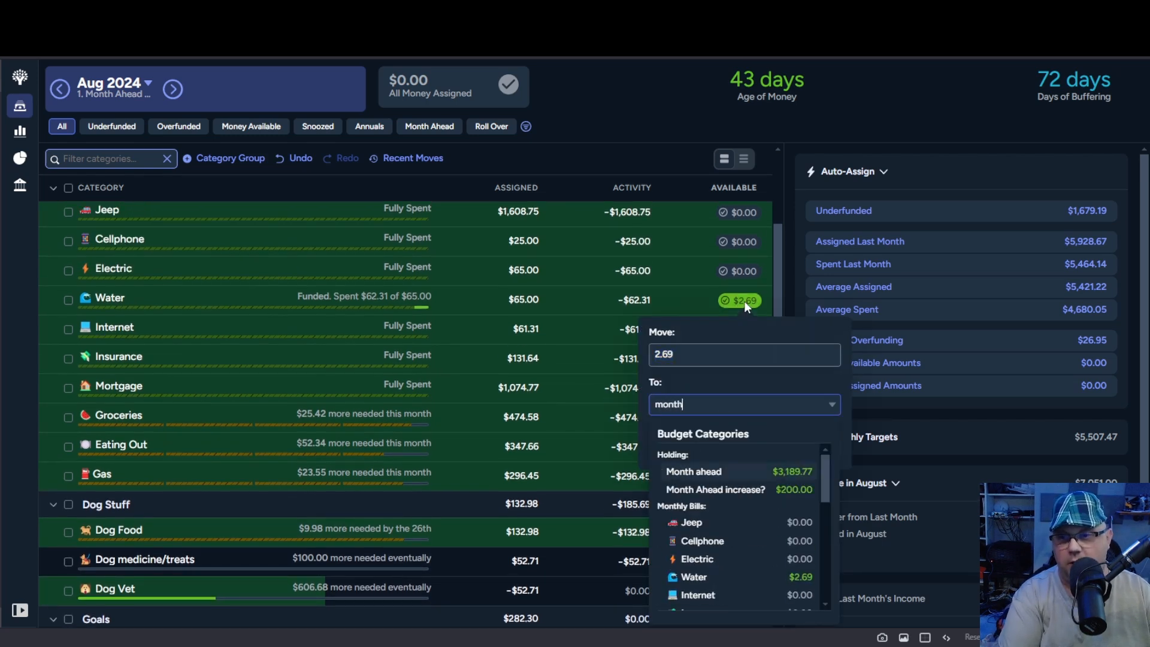
key(Return)
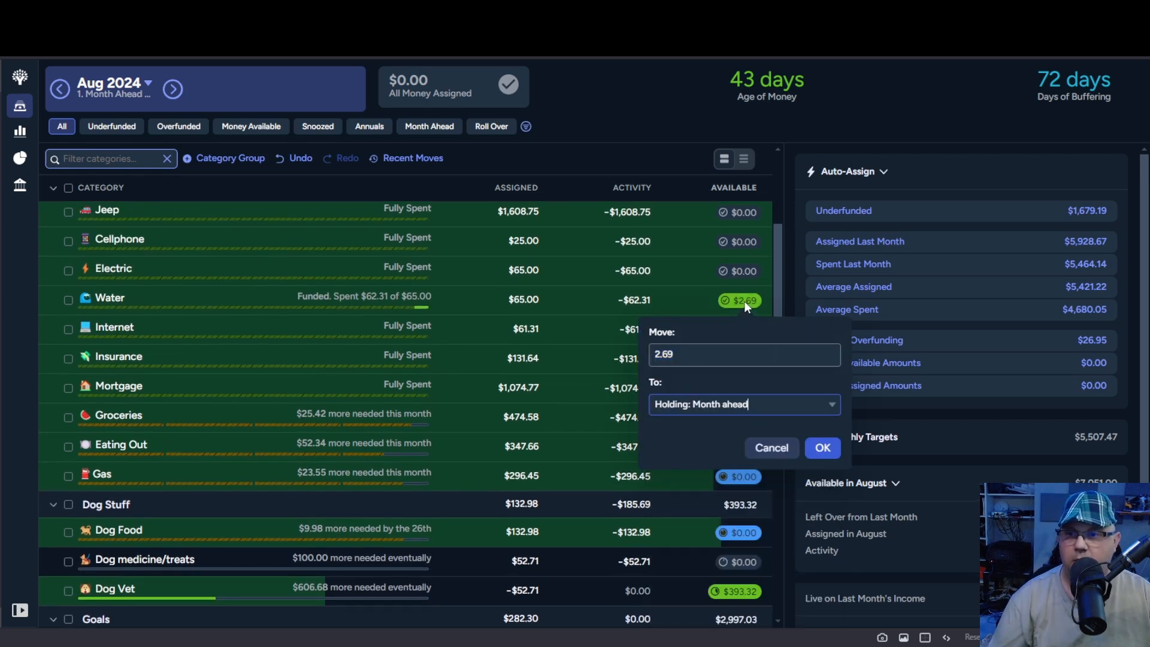
click(823, 448)
Move the full $200.00 from the "Month Ahead increase?" category to Month ahead in the Holding group
scroll(728, 380, up, 4)
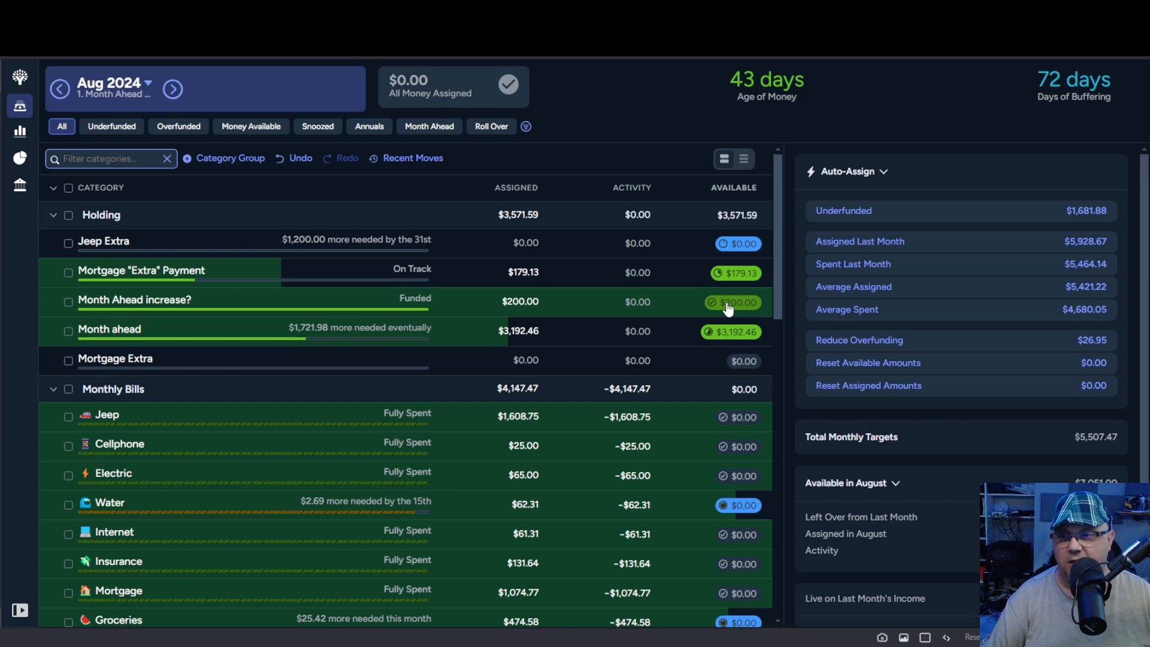
click(728, 306)
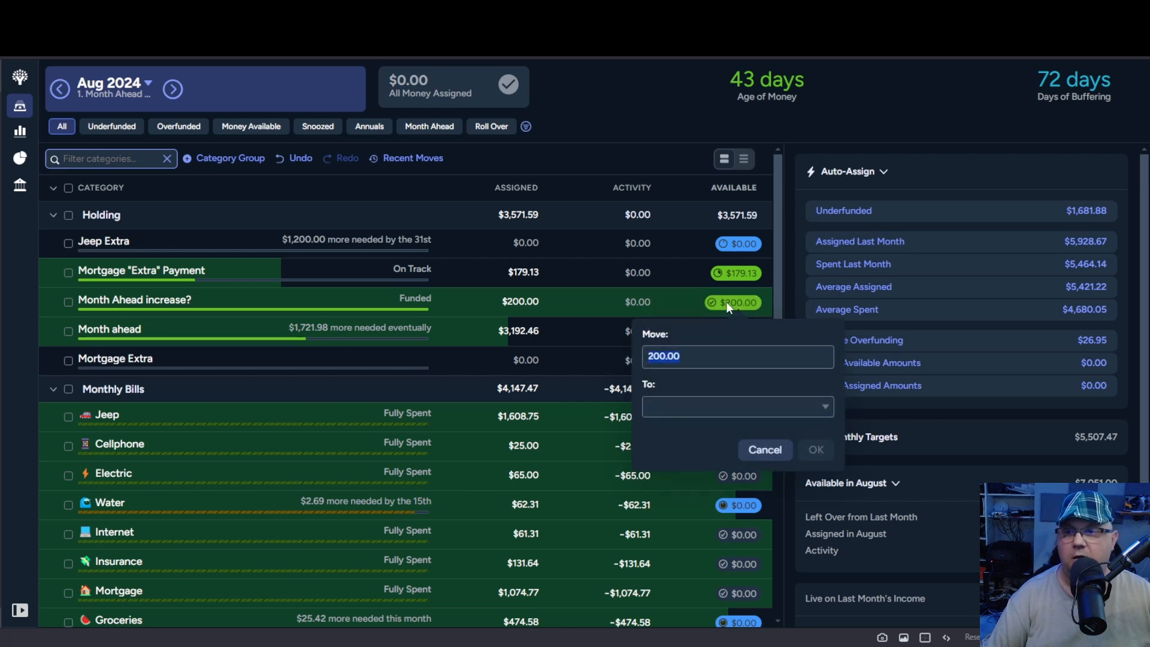
click(733, 406)
text(month)
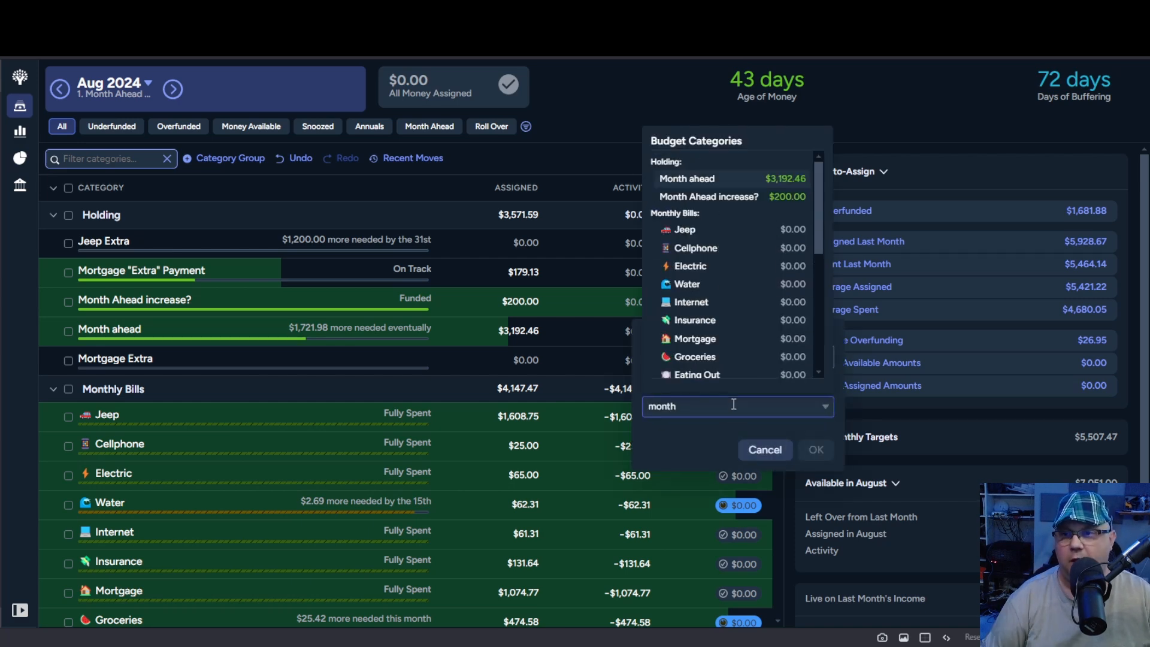
key(Return)
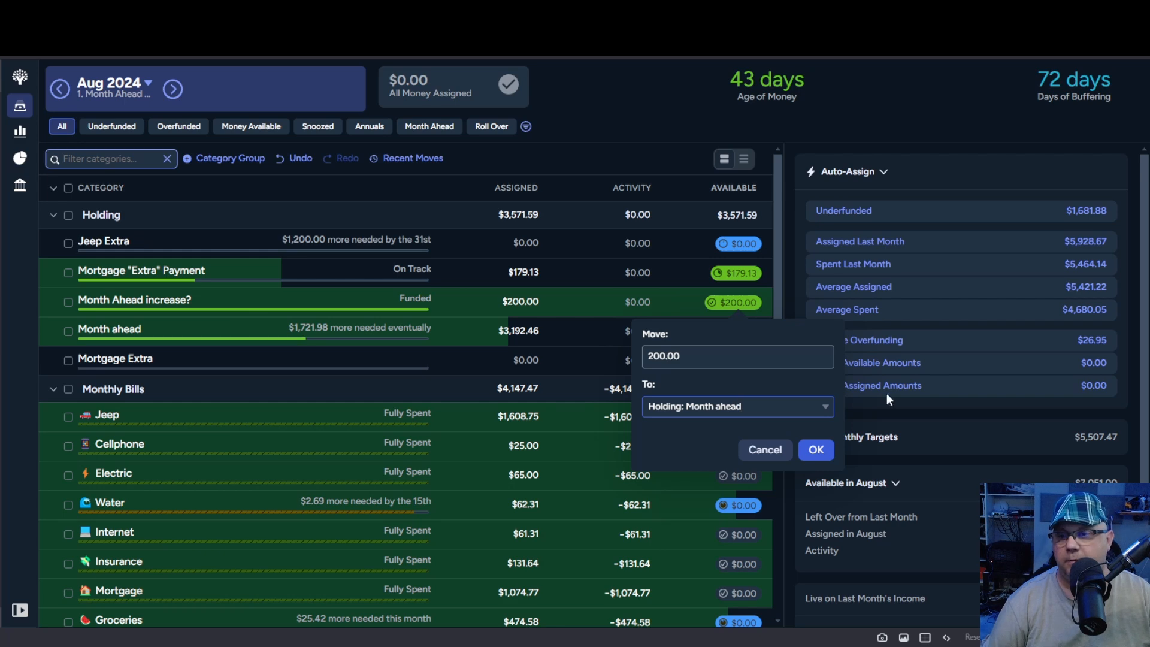
click(816, 450)
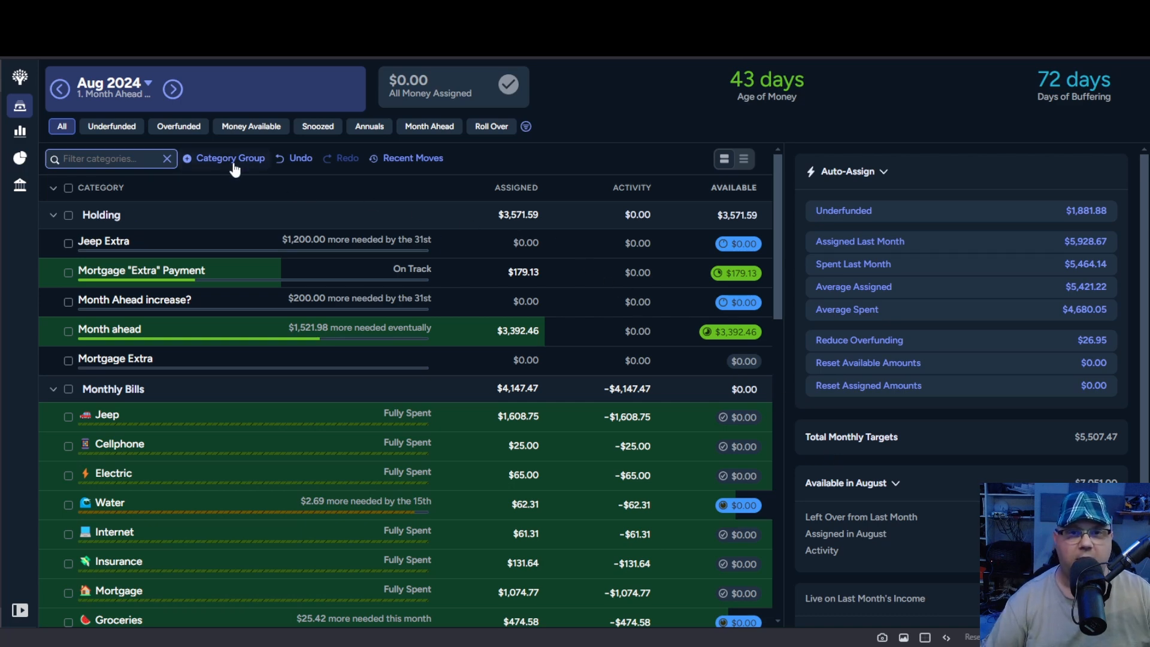
Review the goals listed in the August 2024 month note
click(128, 96)
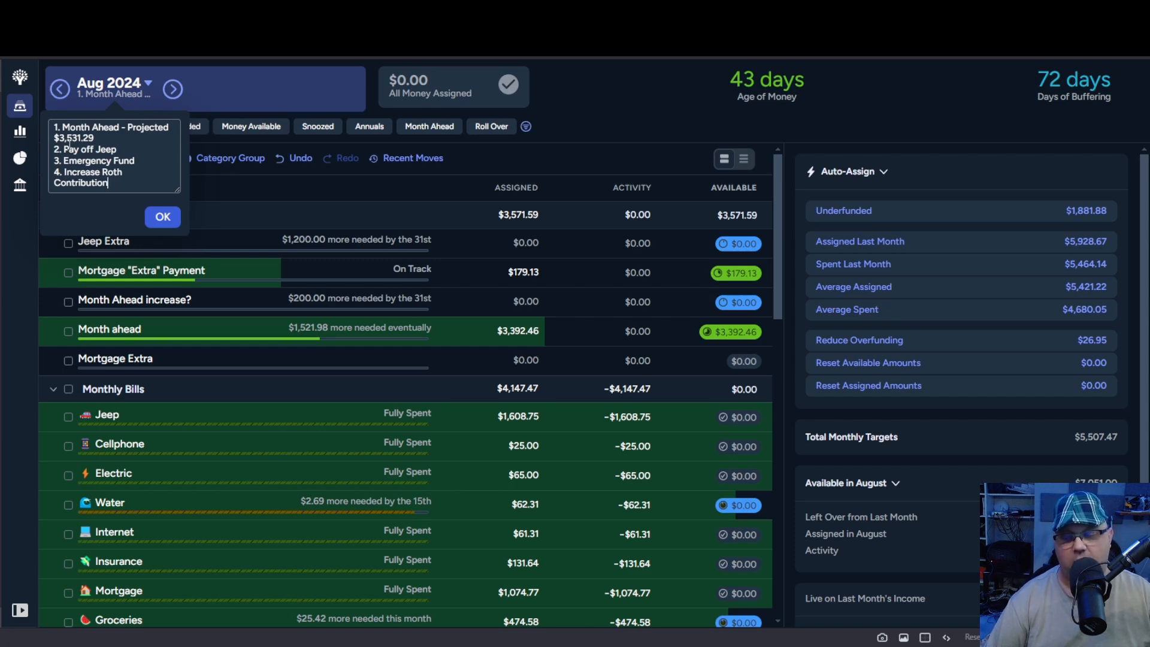
click(671, 128)
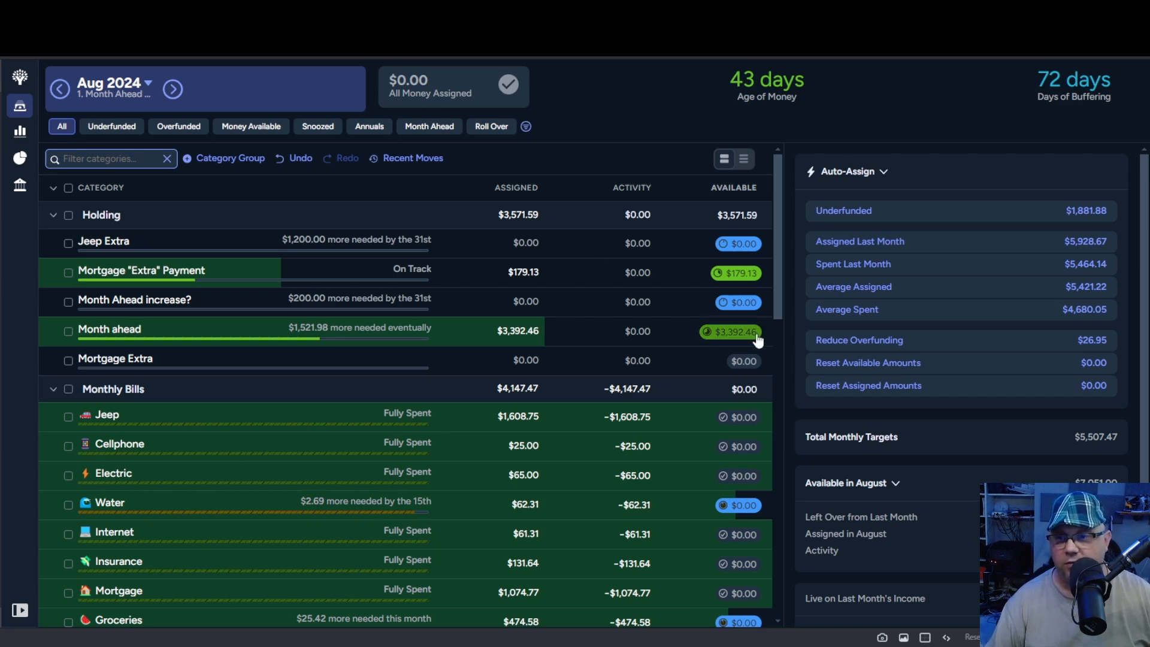
Switch to the Financial Stuff spreadsheet in Google Sheets and enter 3392.46 as the Month Ahead amount for Sep 2024
key(ctrl+Tab)
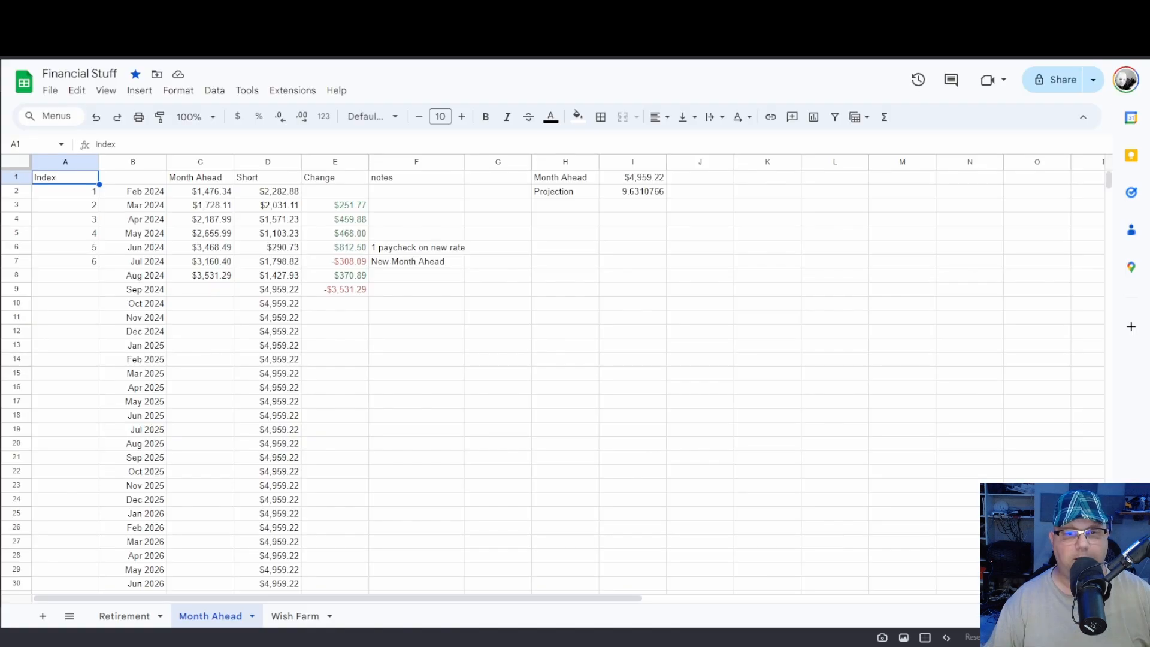
click(211, 292)
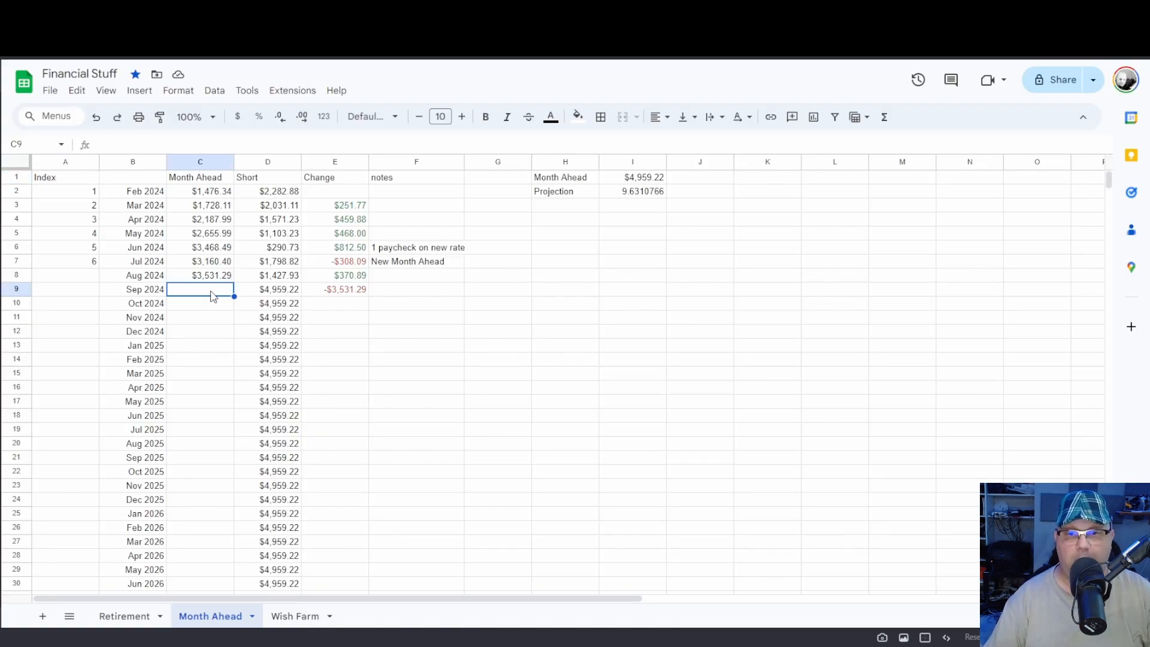
text(3392.46)
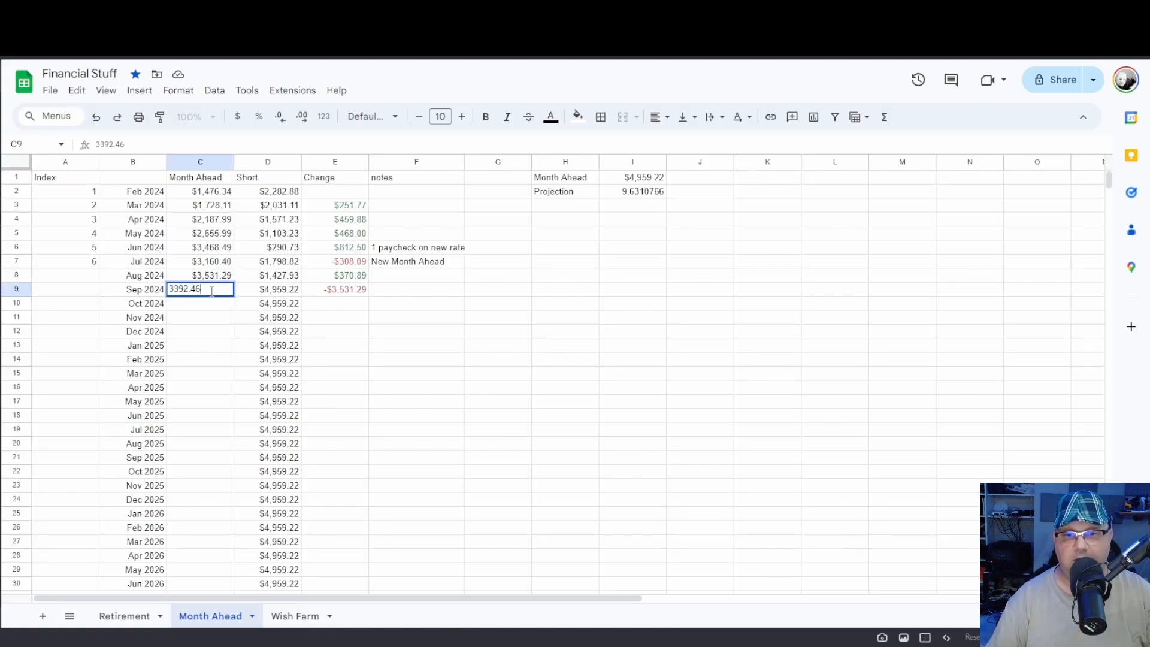
key(Return)
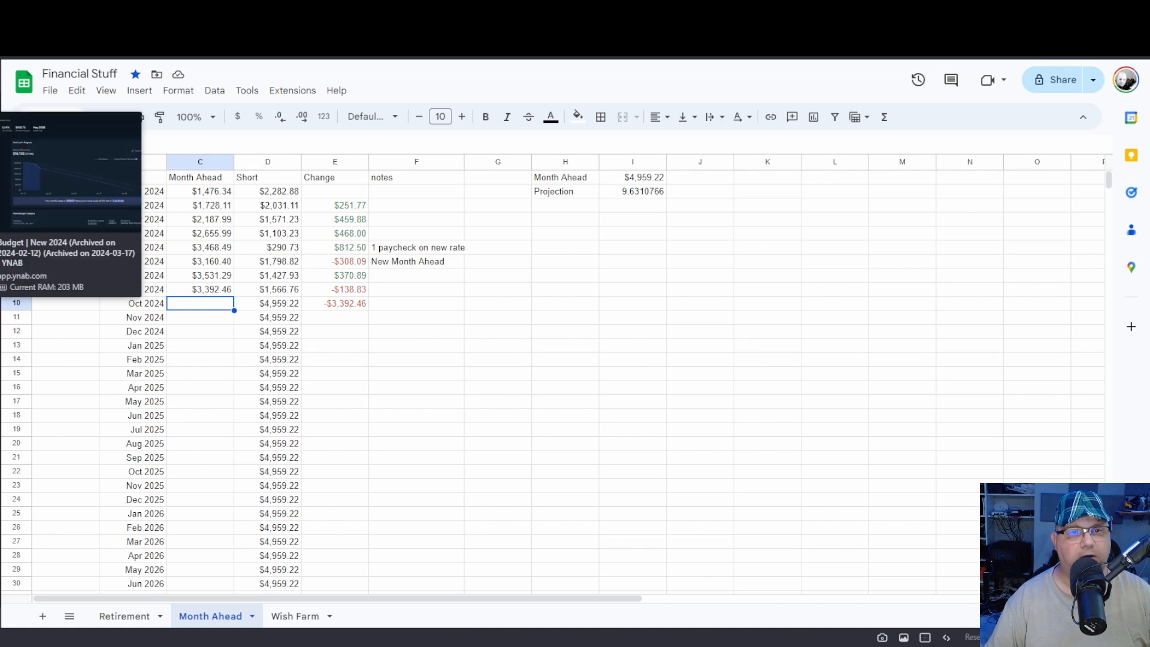
Switch back to the YNAB budget and review the August 2024 category balances, including the Goals and Wish Farm groups
click(1, 122)
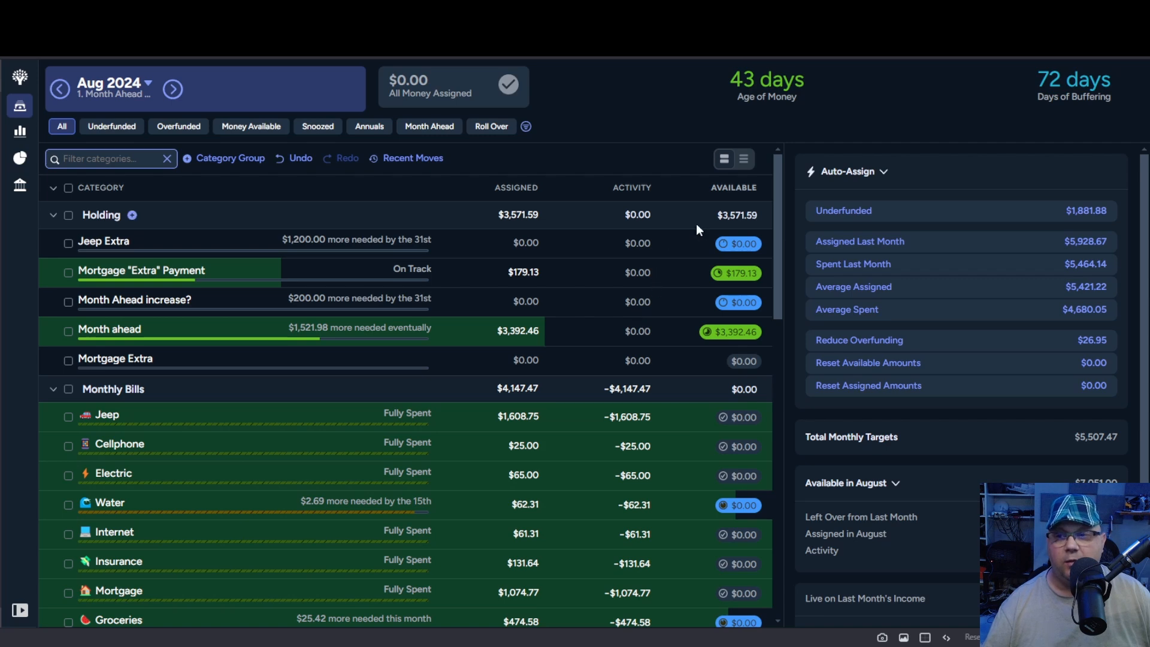
scroll(718, 364, down, 5)
scroll(717, 364, down, 8)
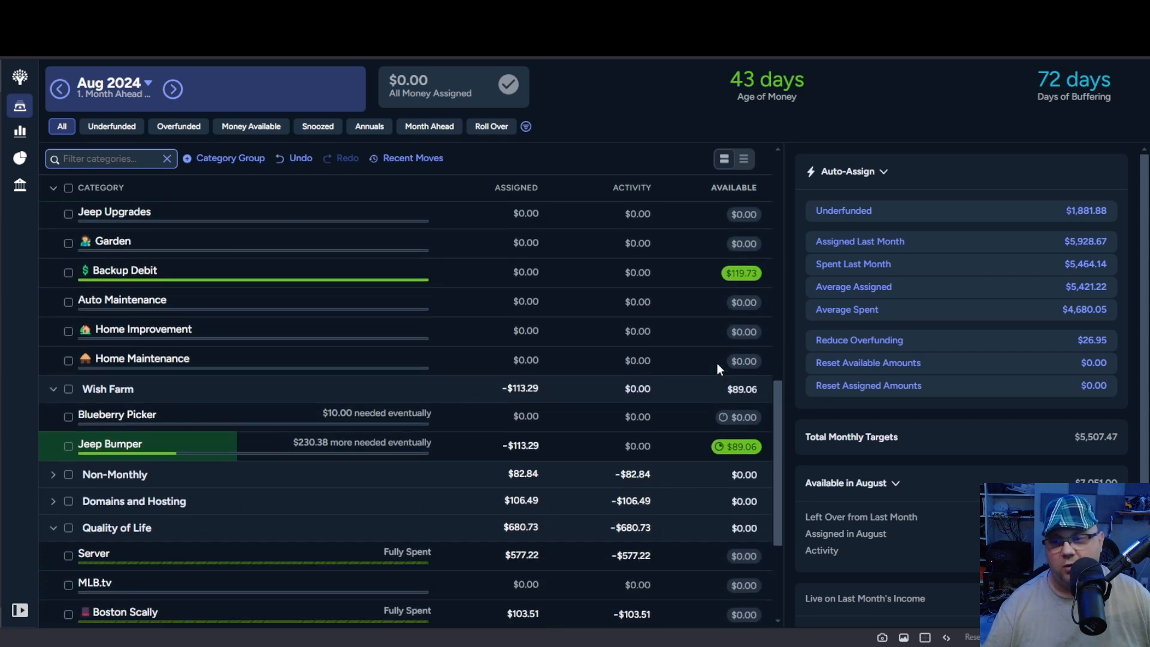
scroll(717, 362, up, 4)
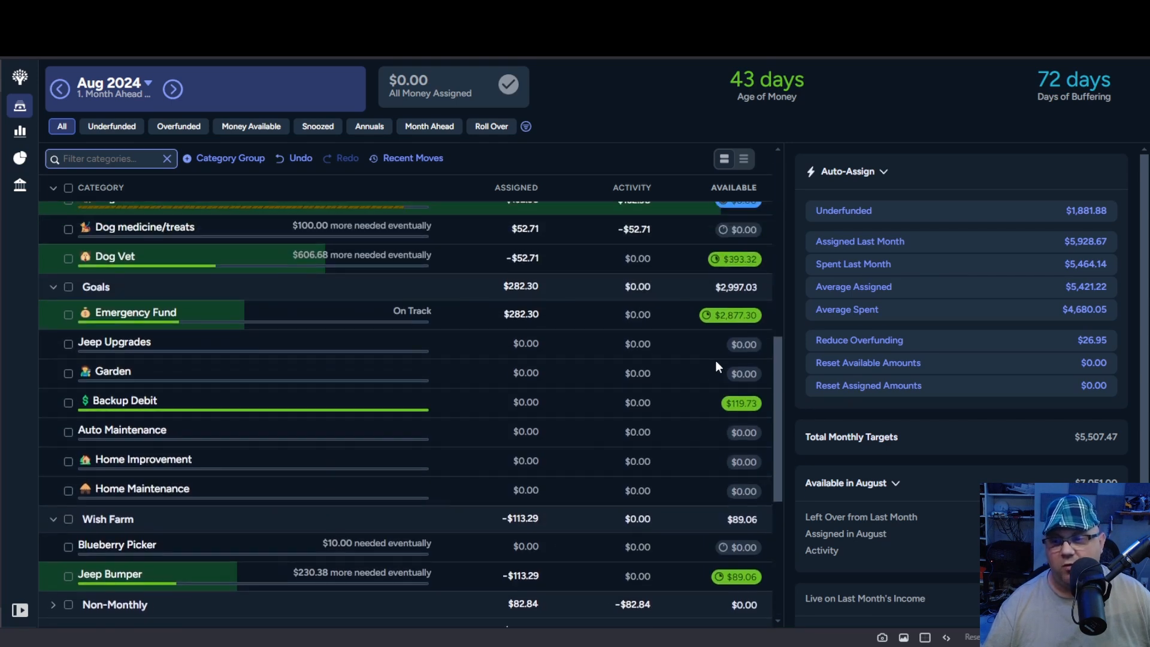
scroll(715, 361, up, 2)
scroll(717, 364, up, 7)
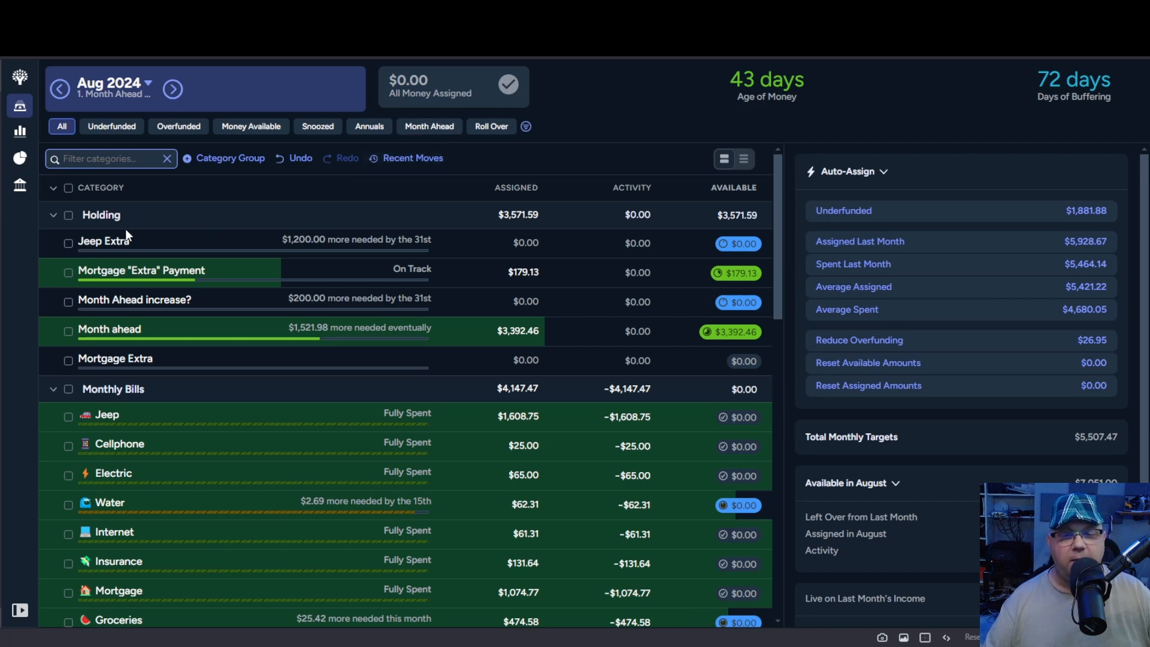
Inspect the Jeep Extra target and the Jeep loan's projection in the Loan Payoff Simulator
click(167, 238)
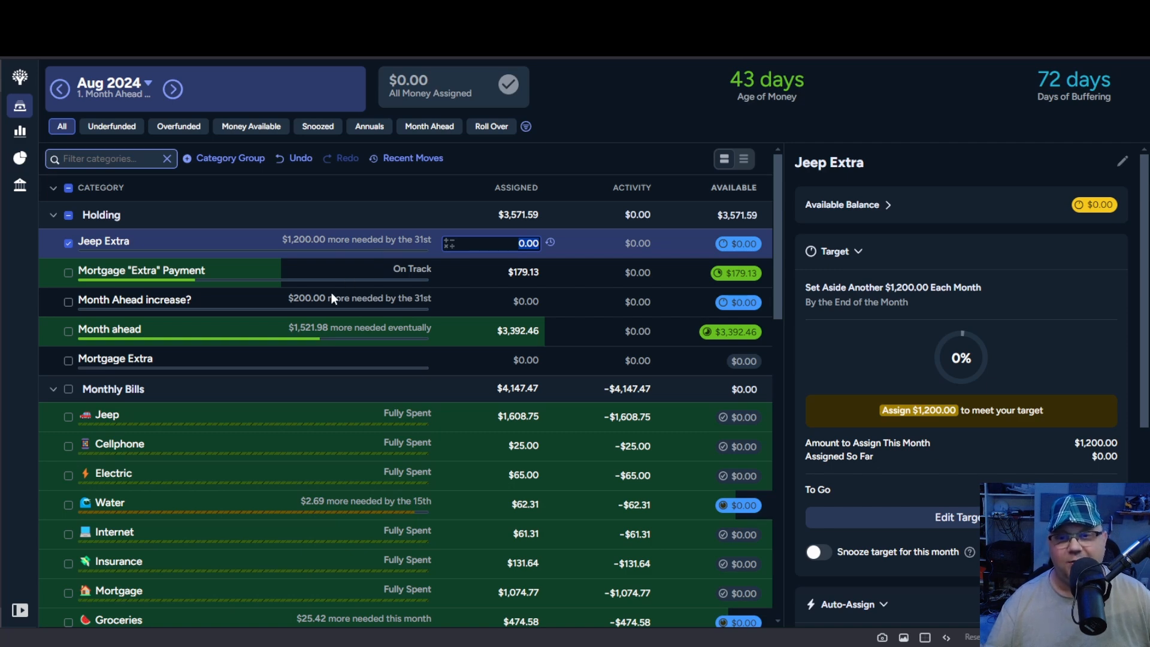
click(302, 414)
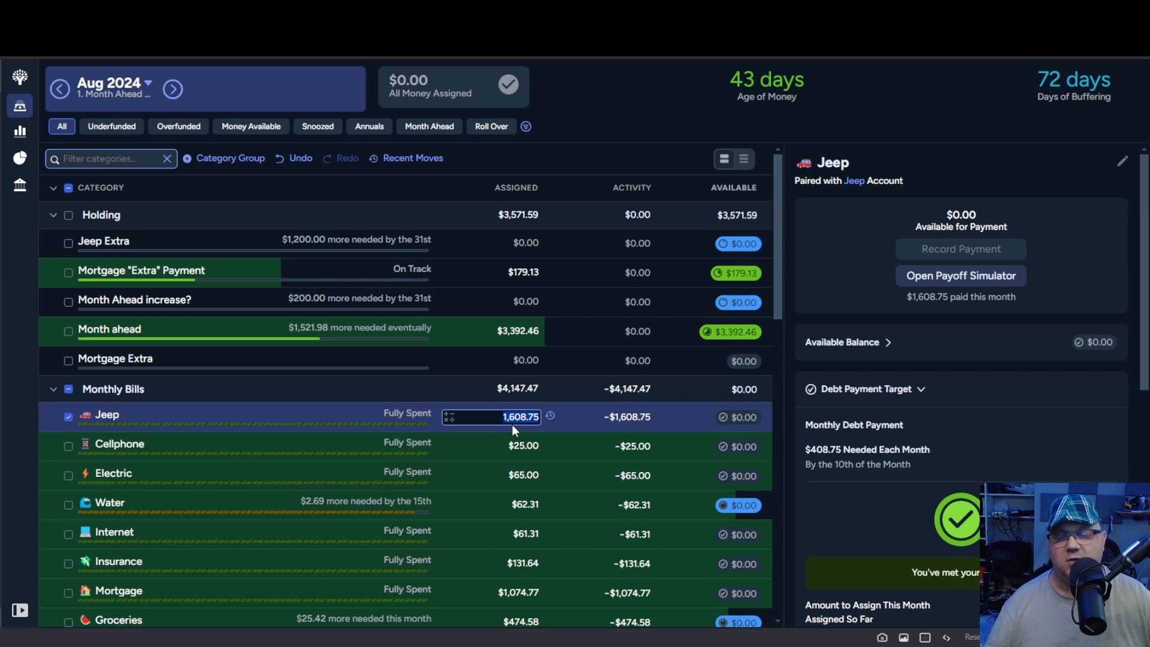
click(950, 276)
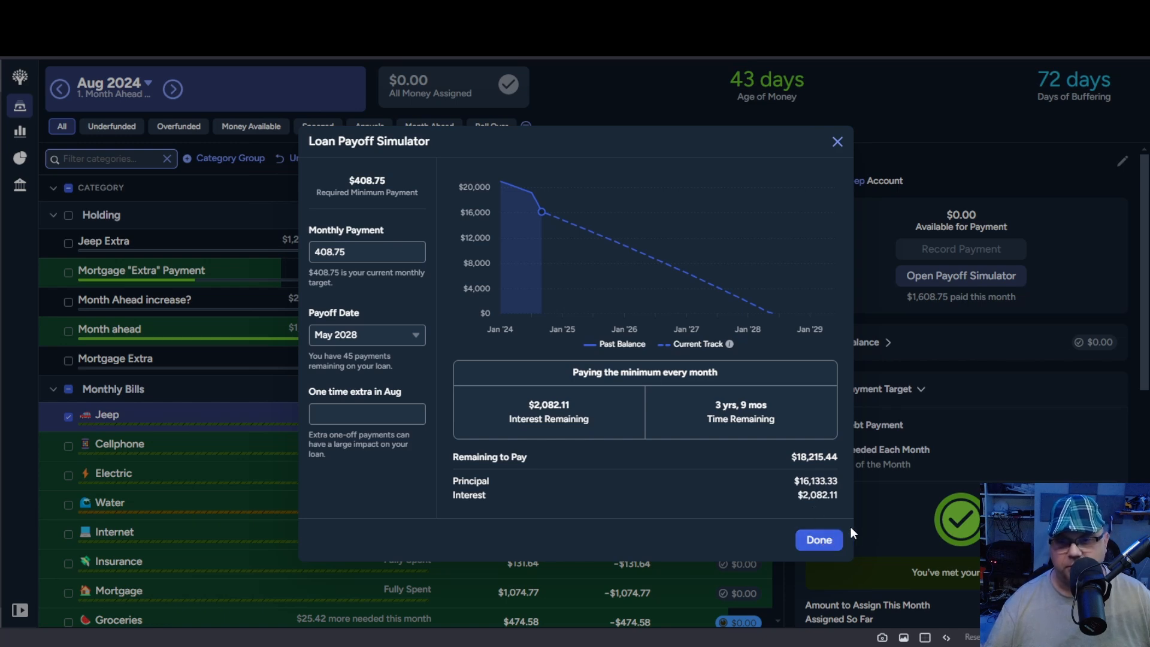
click(820, 540)
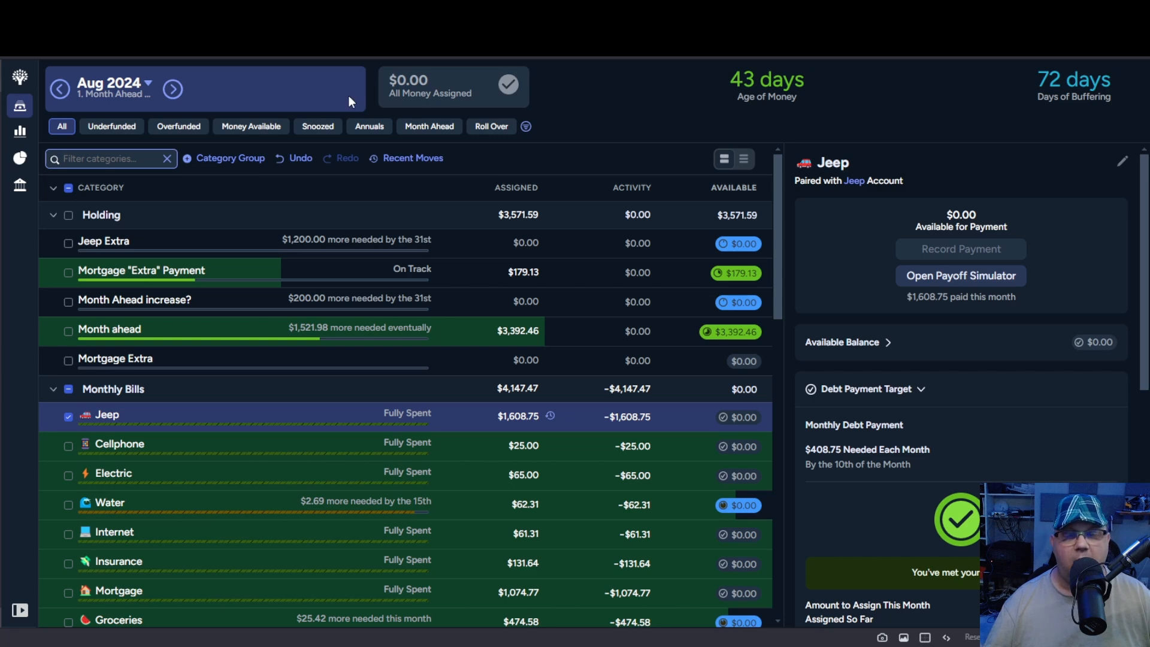
Look through the September 2024 budget to examine which categories still need funding
click(172, 89)
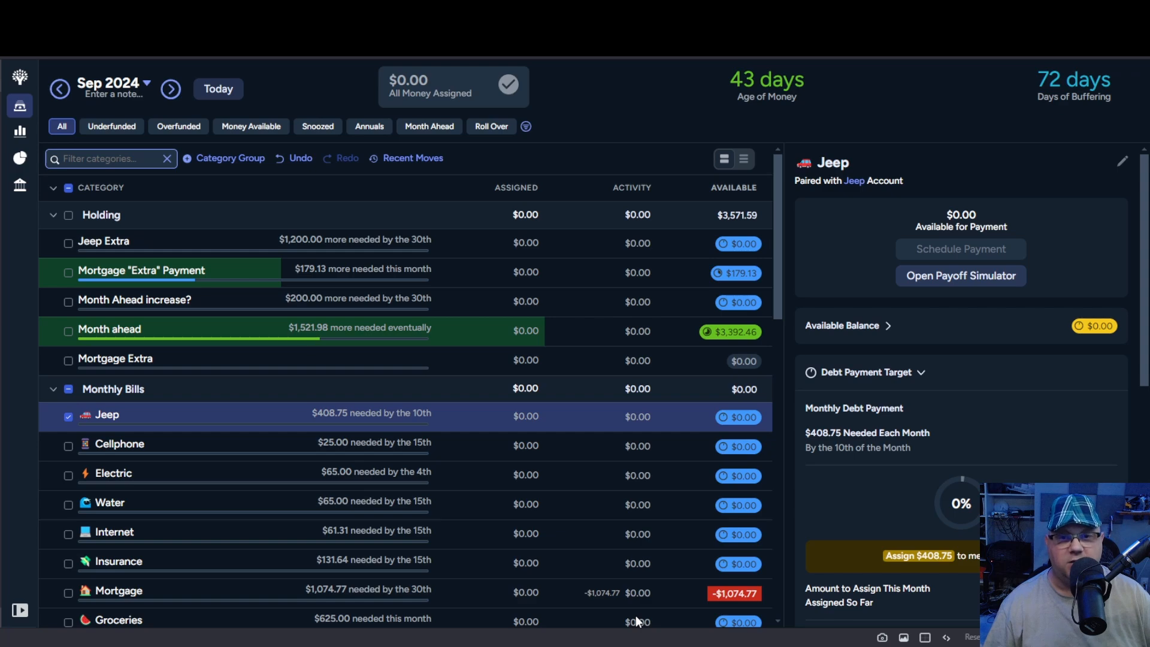
scroll(549, 548, down, 10)
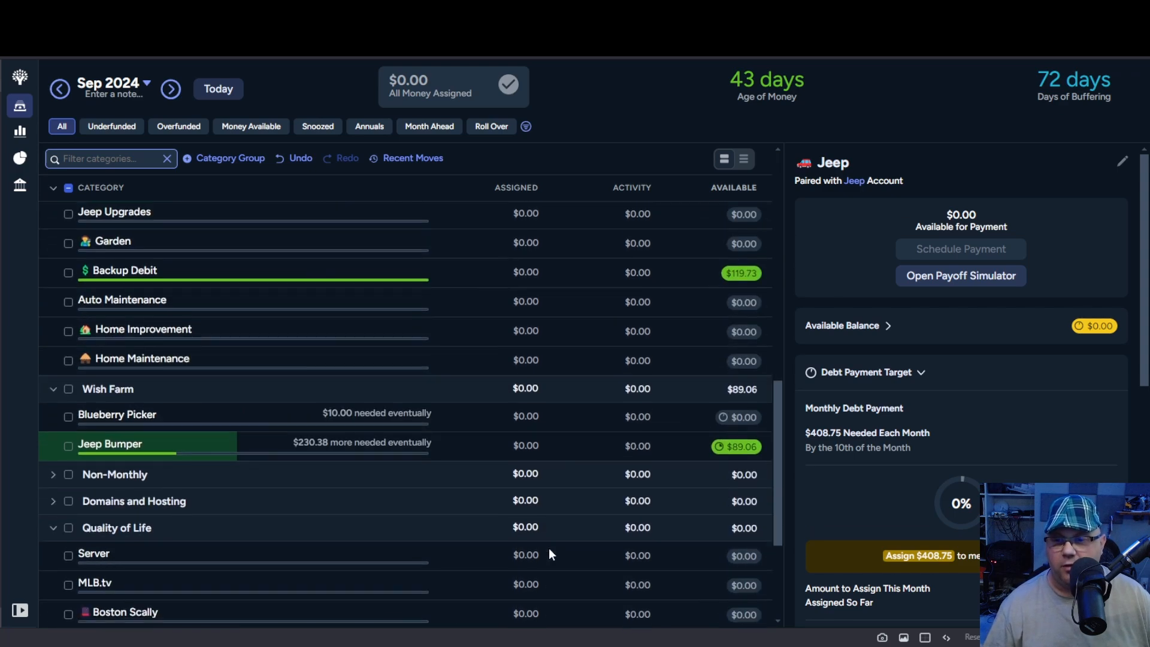
scroll(549, 548, down, 4)
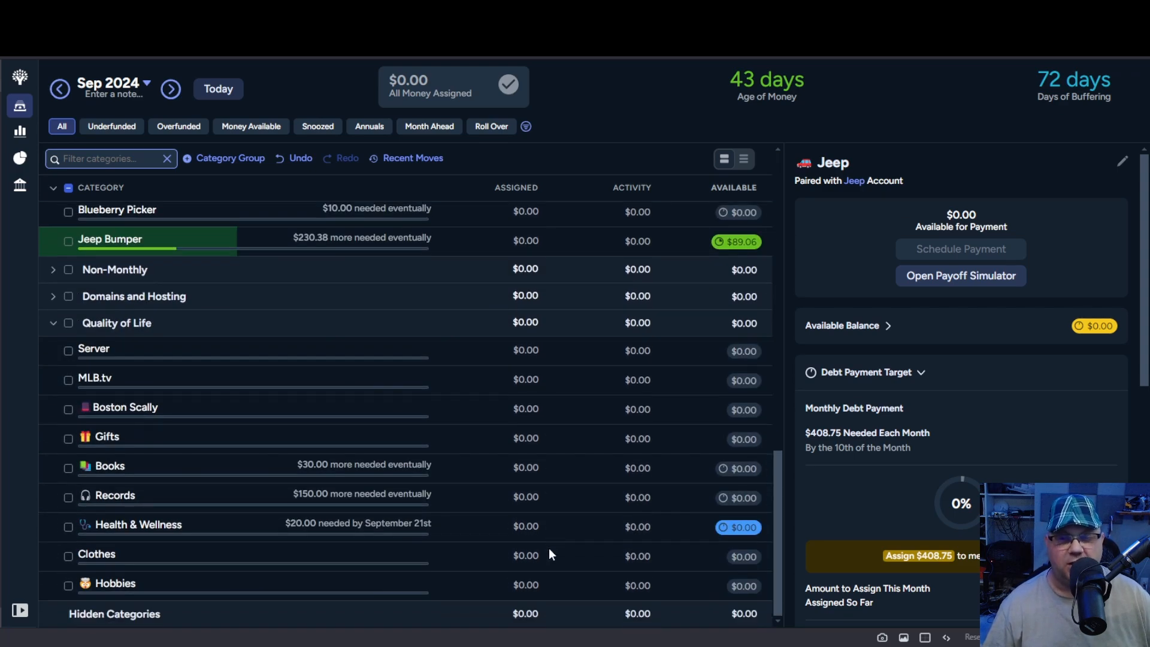
scroll(549, 548, up, 12)
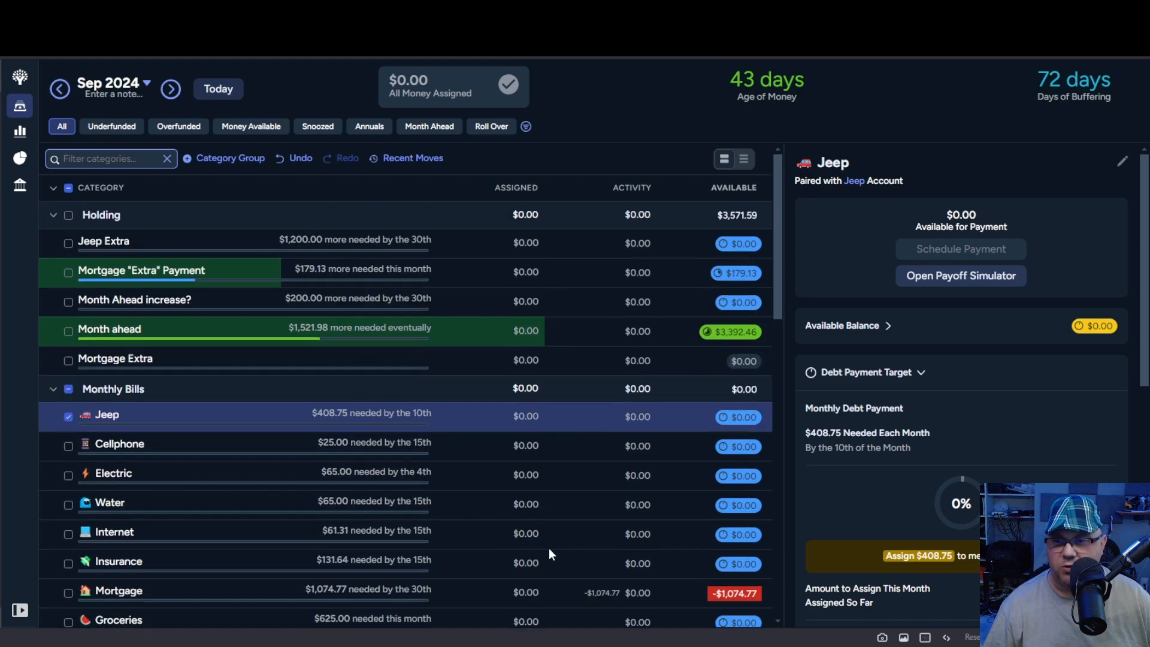
scroll(549, 548, down, 12)
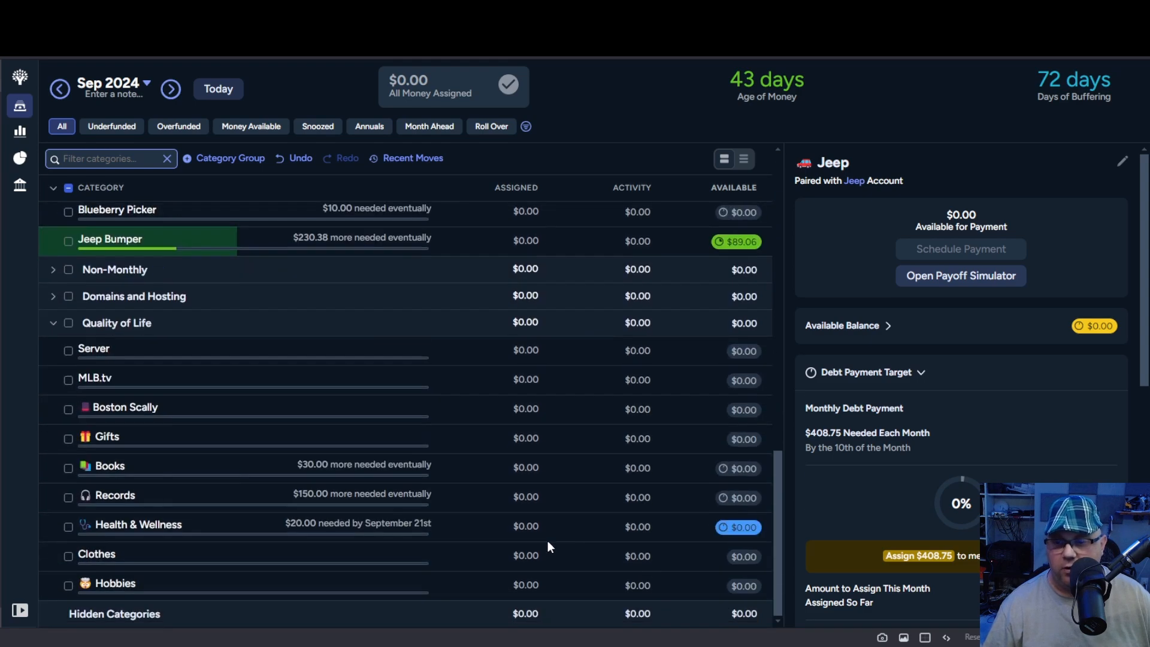
scroll(547, 540, up, 5)
scroll(547, 540, up, 8)
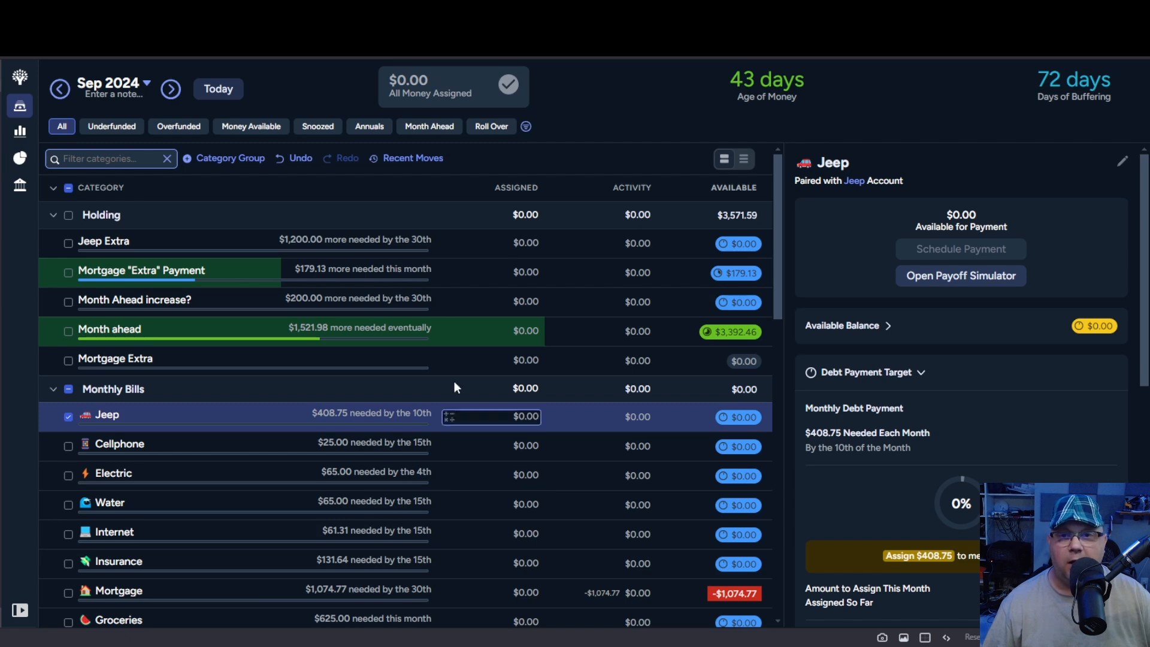
Return to August 2024 and move the full $3,392.46 from Month ahead to Ready to Assign
click(59, 91)
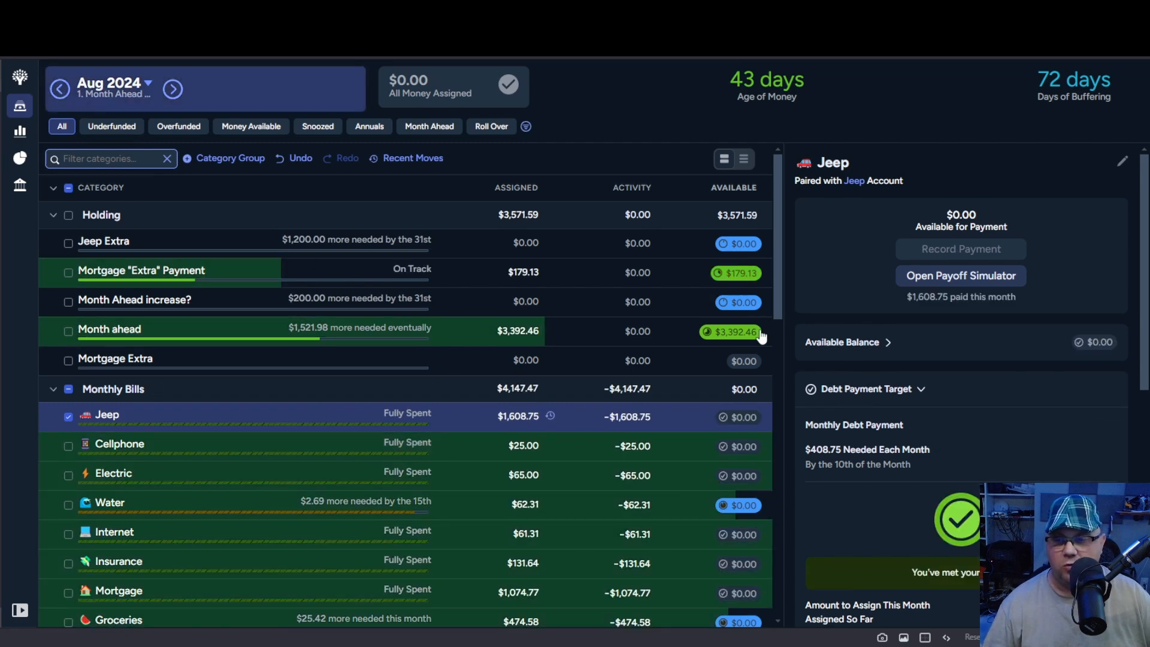
click(751, 335)
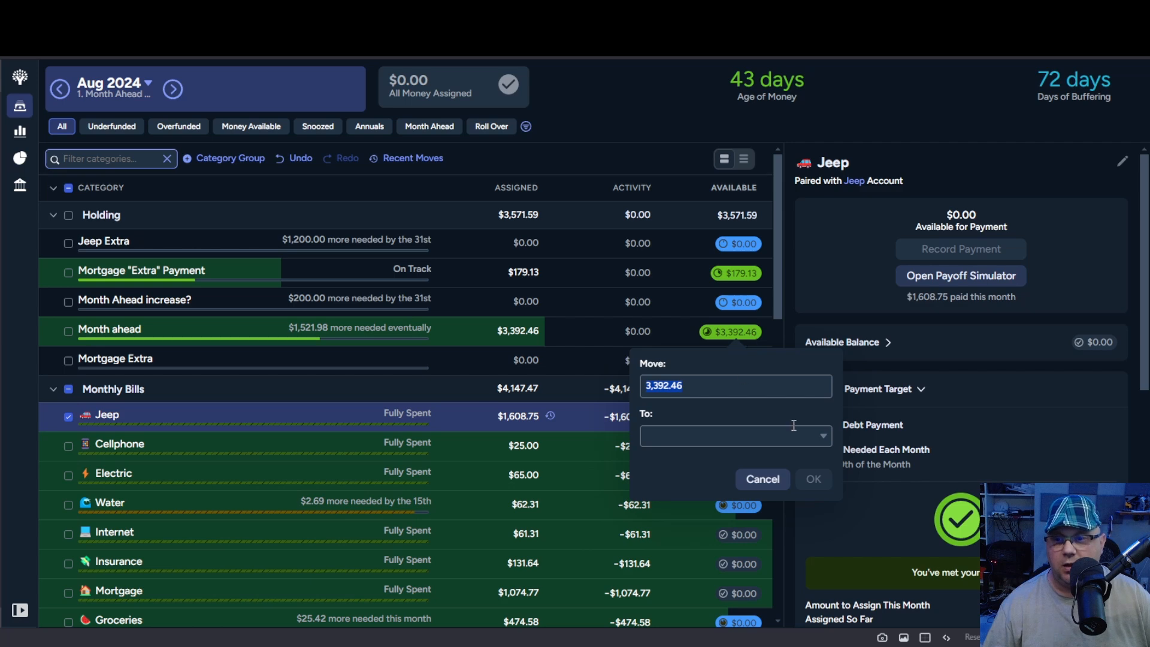
click(823, 437)
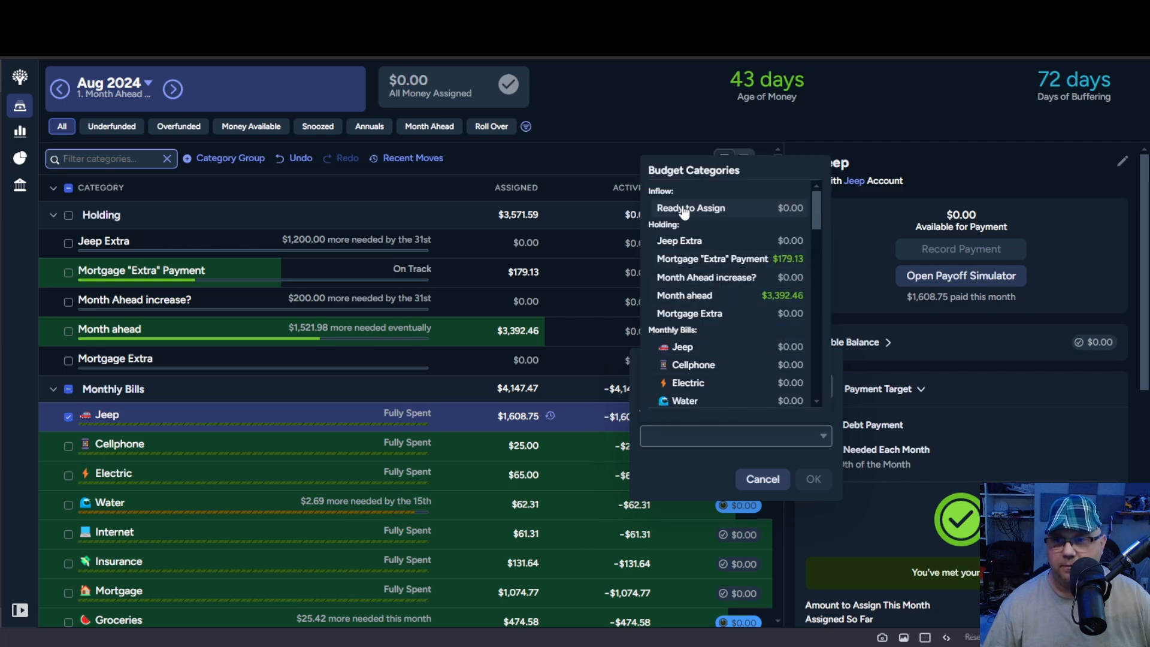
click(688, 211)
click(817, 480)
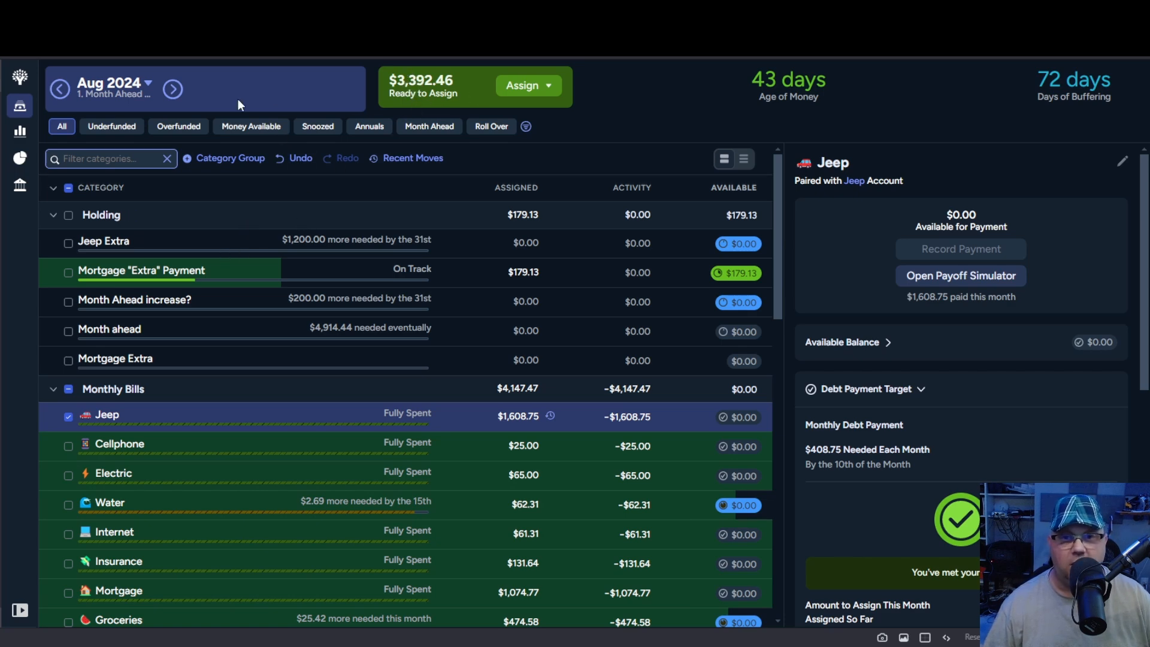
Assign $179.13 to the Mortgage "Extra" Payment category in the September 2024 budget
click(172, 89)
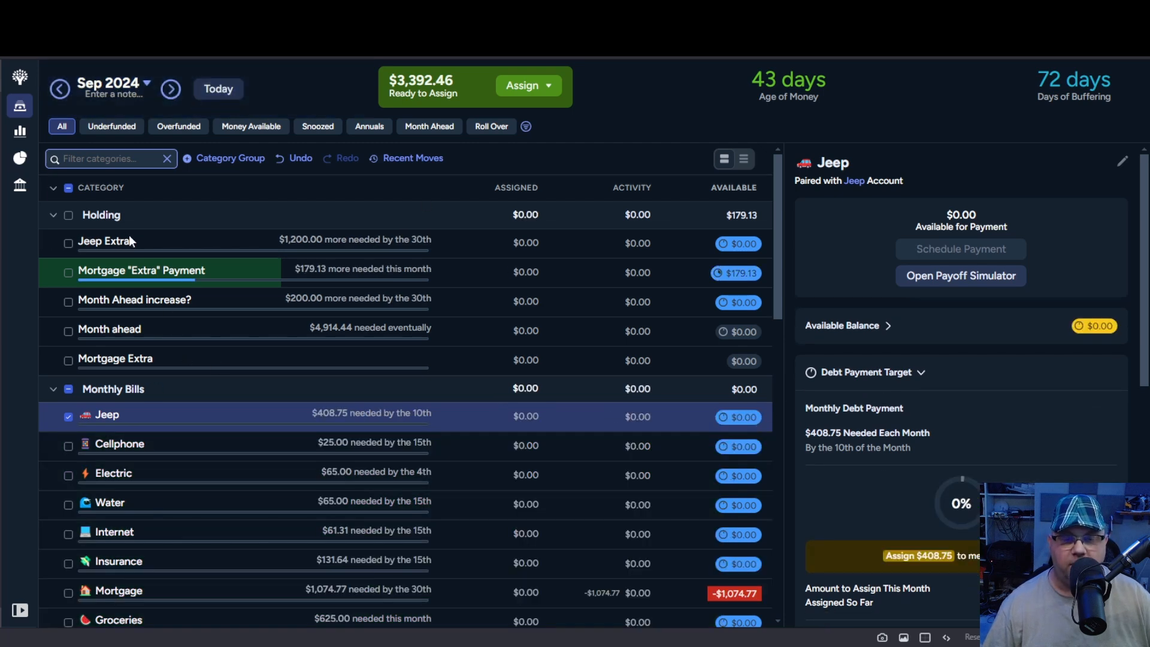
click(258, 266)
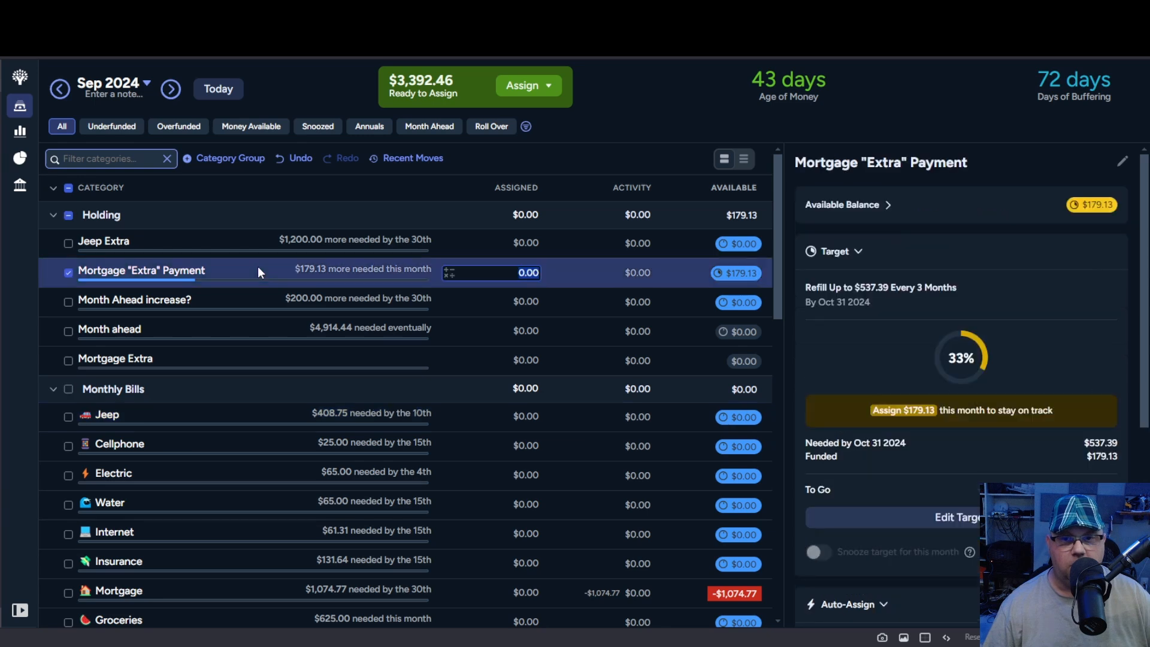
text(17)
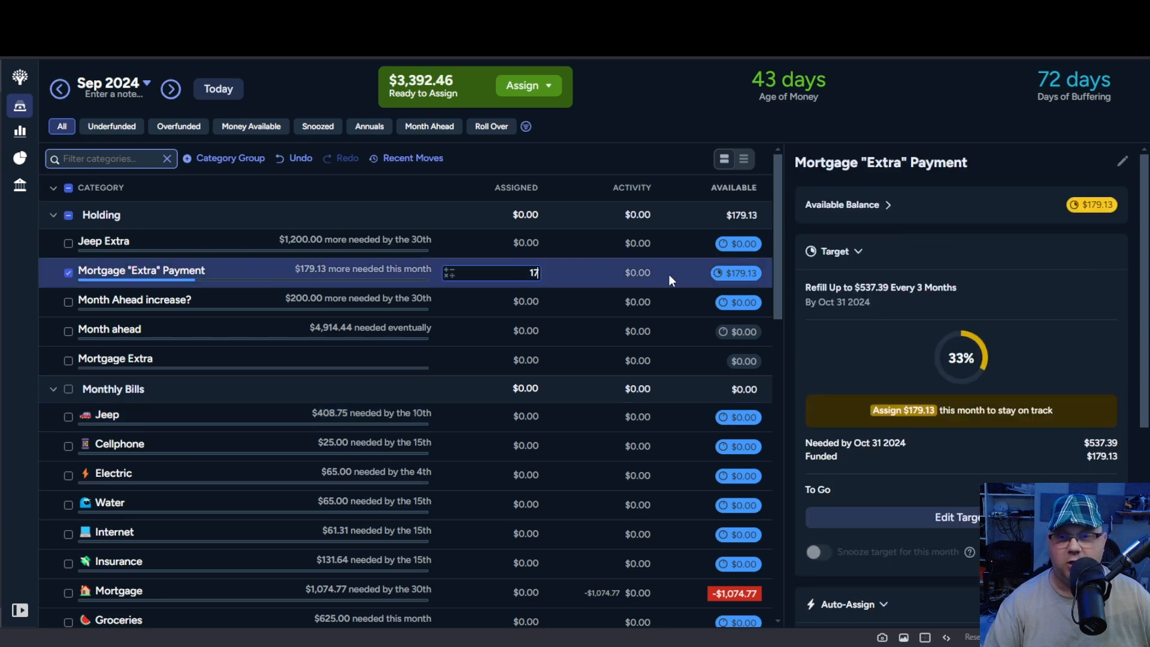
text(9.13)
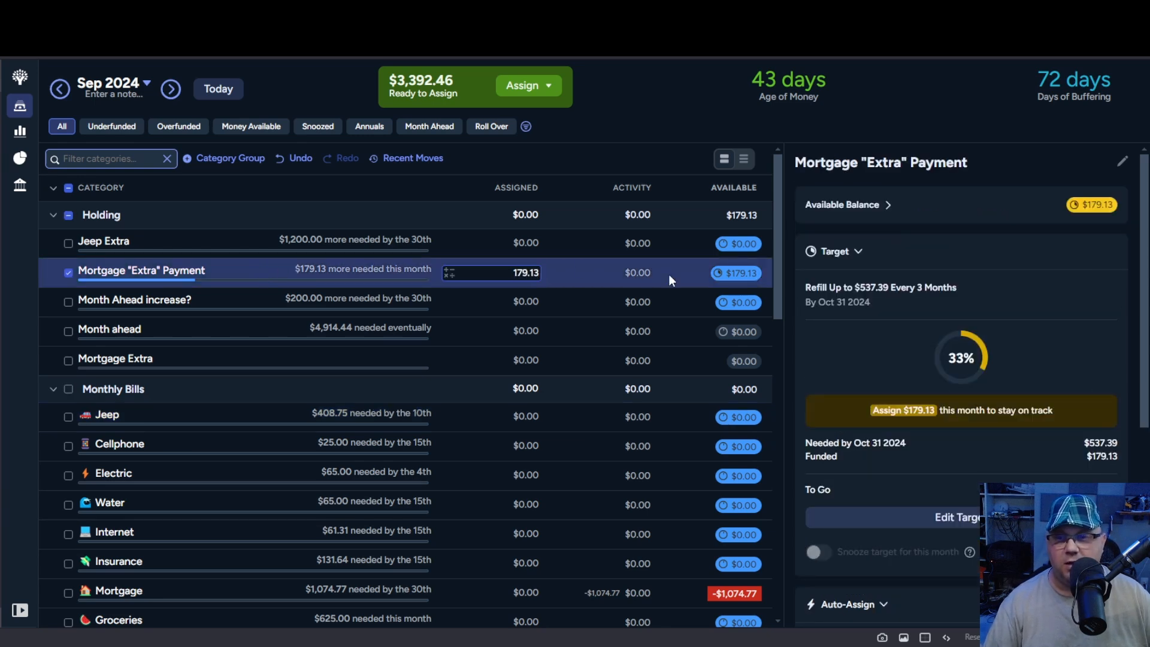
key(Return)
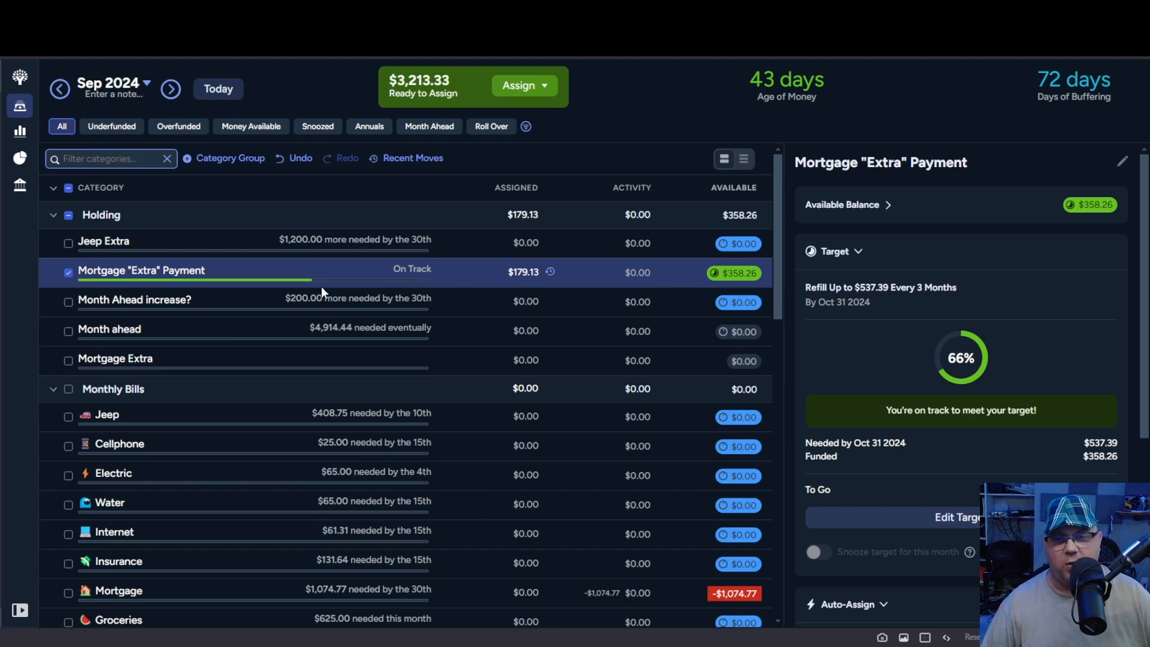
click(537, 270)
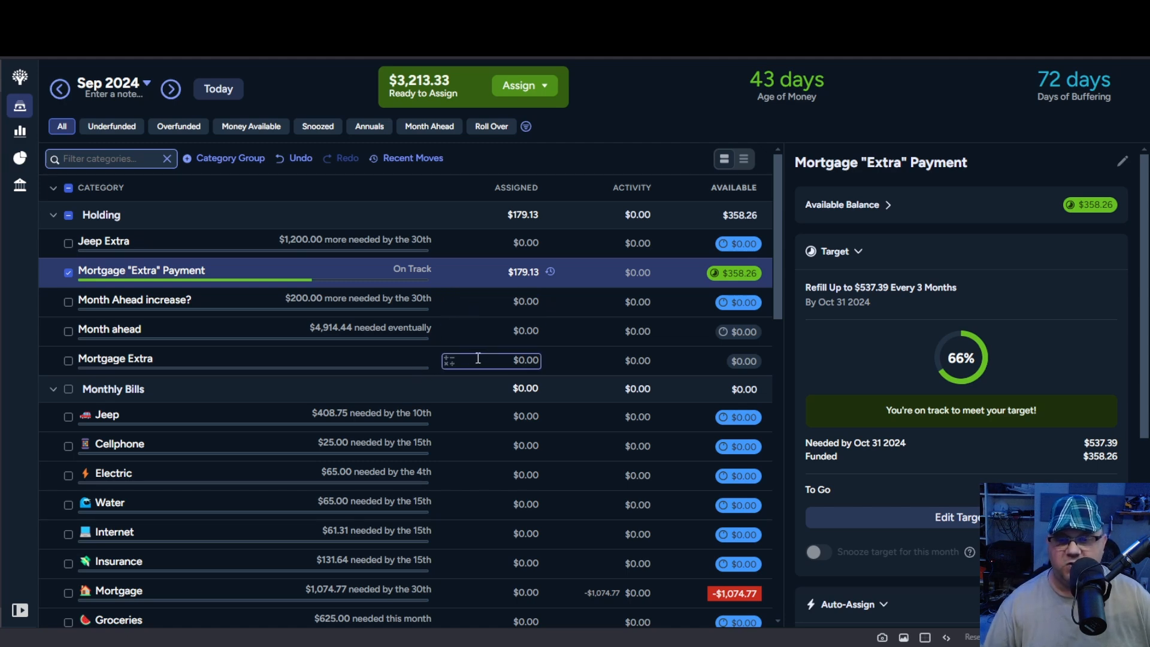
Assign $408.75 to Jeep and $25 to Cellphone in the September Monthly Bills group
scroll(285, 353, down, 2)
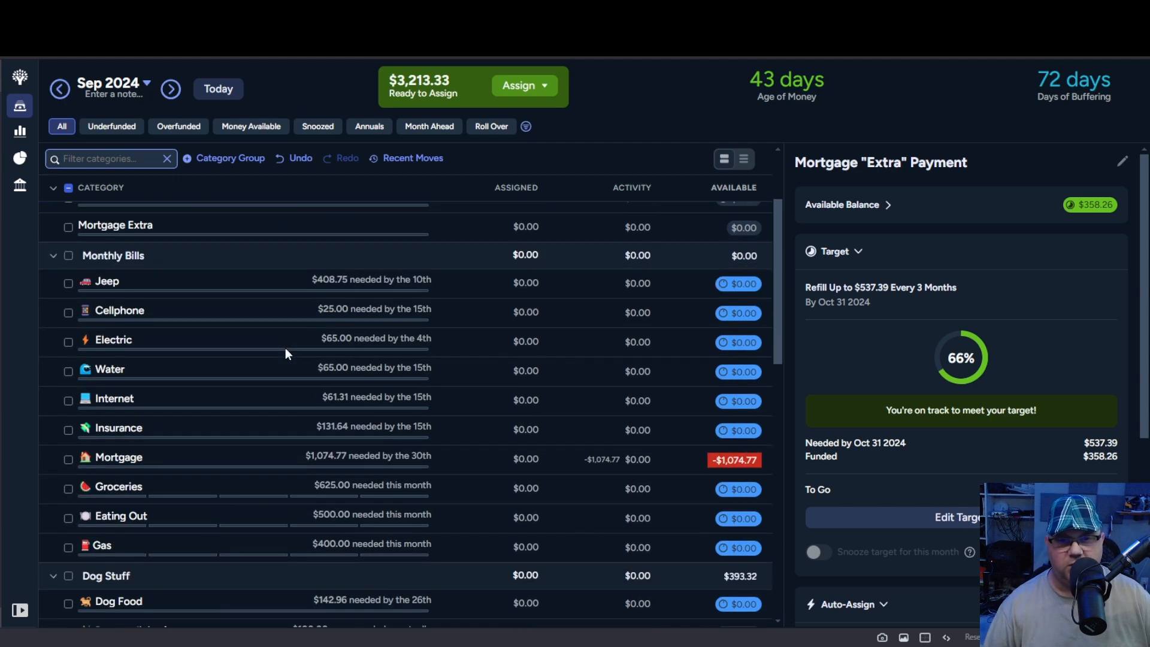
click(521, 284)
text(408.75)
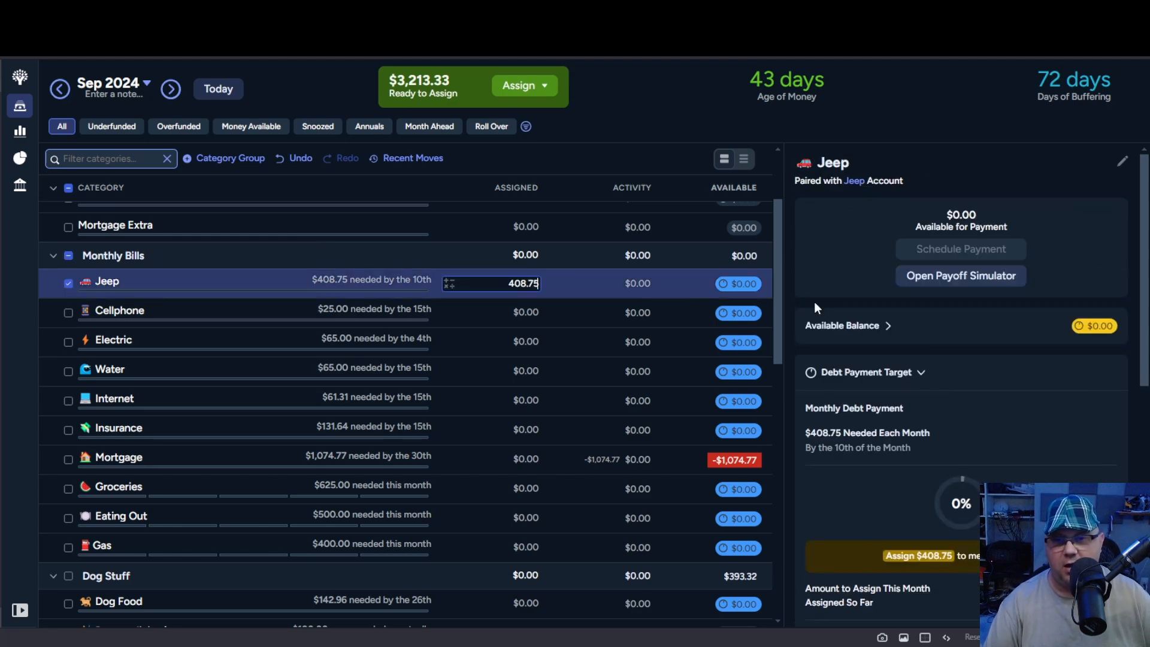
key(Return)
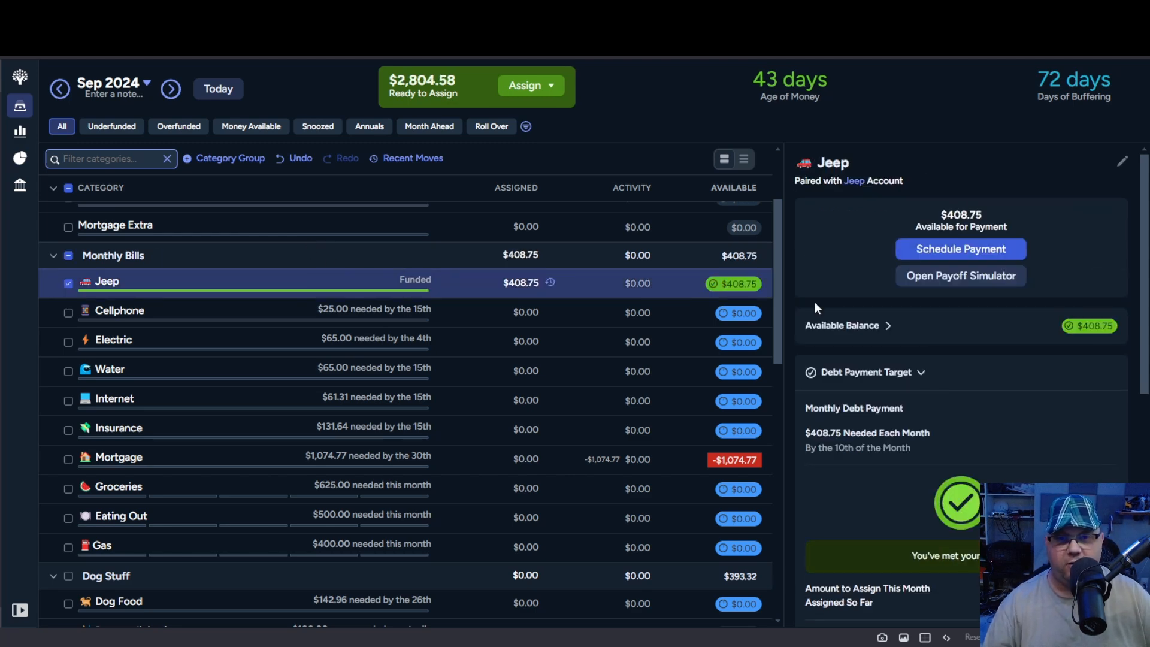
click(525, 308)
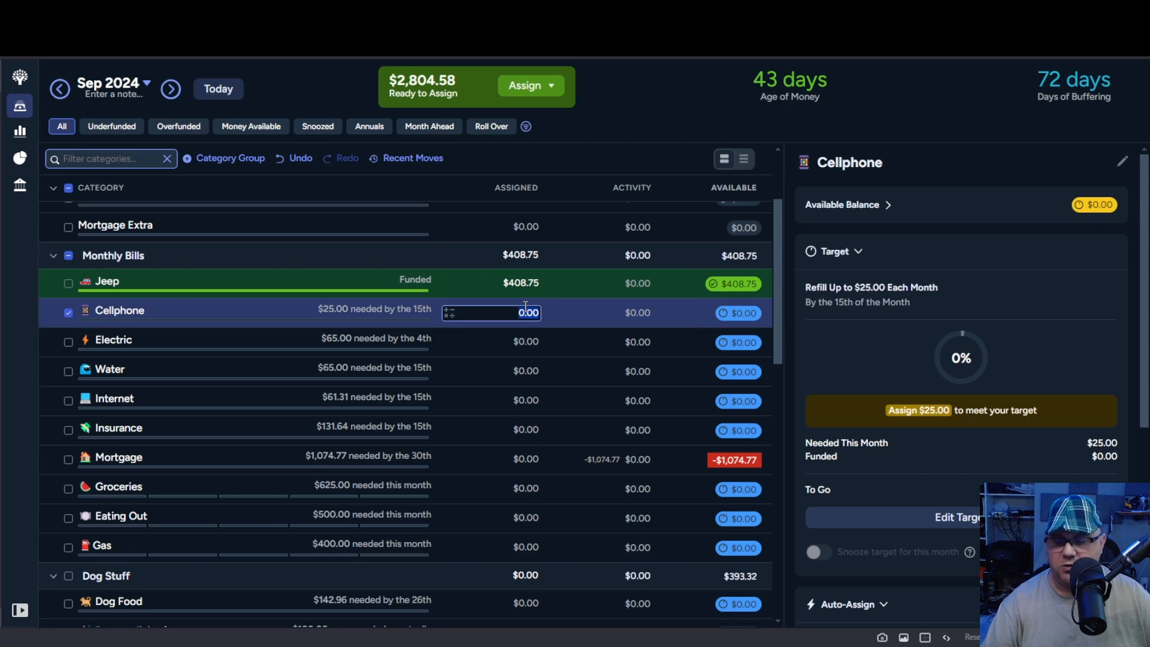
text(25)
key(Return)
Assign $65 to Electric and $65 to Water in the September Monthly Bills group
click(529, 339)
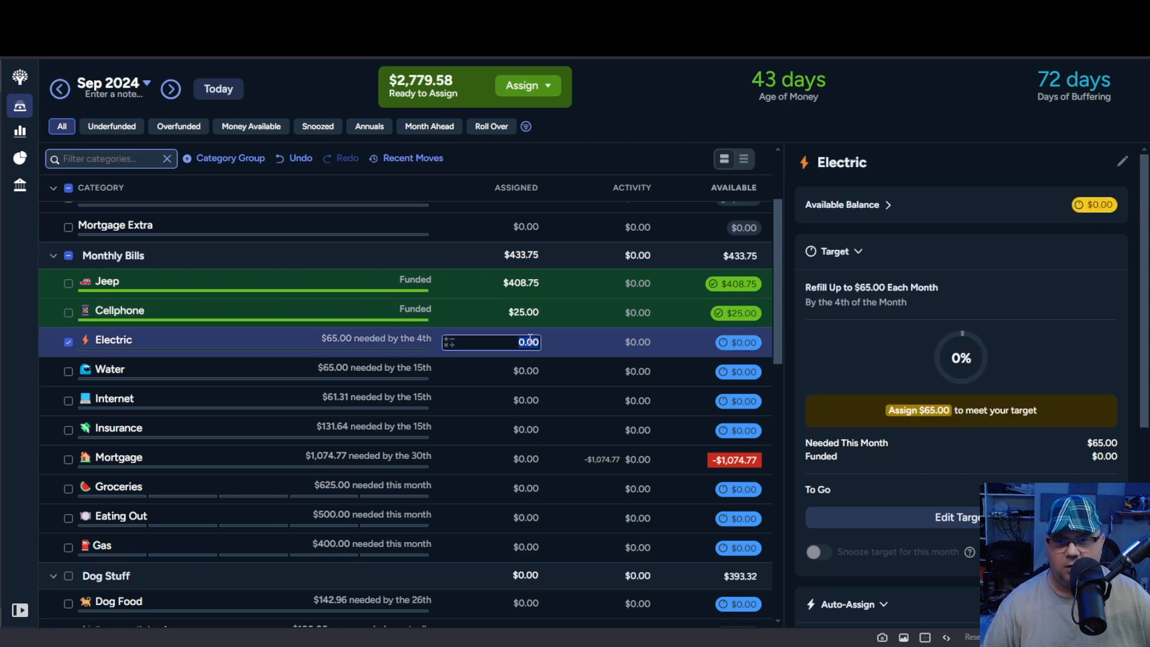
text(65)
key(Return)
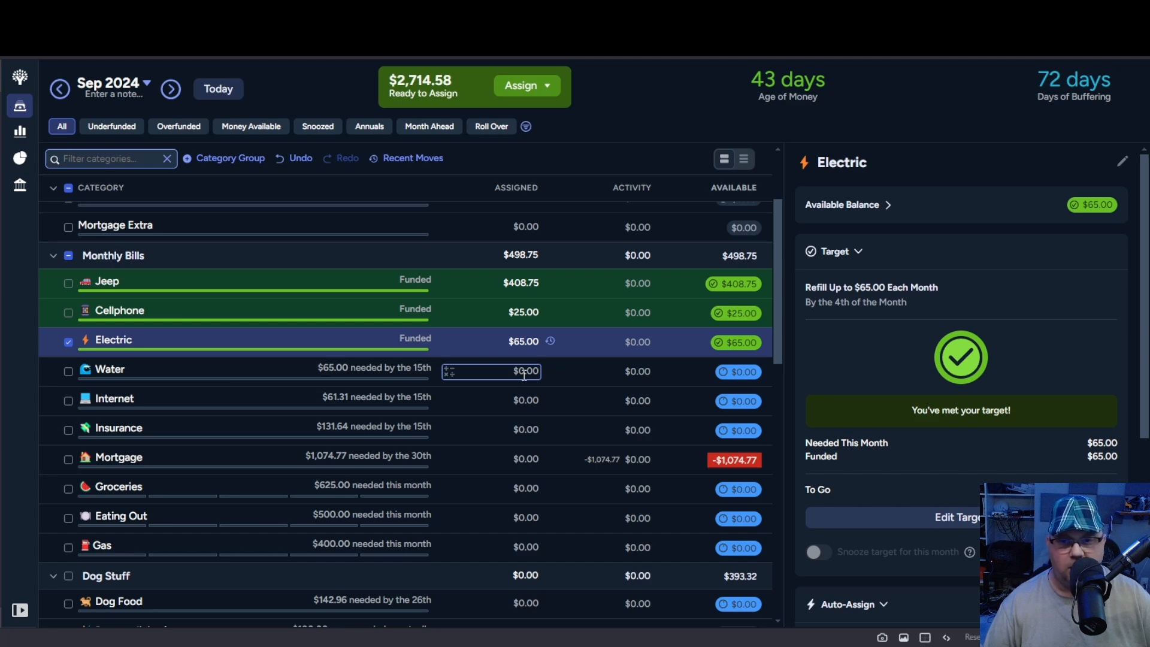
click(524, 372)
text(65)
key(Return)
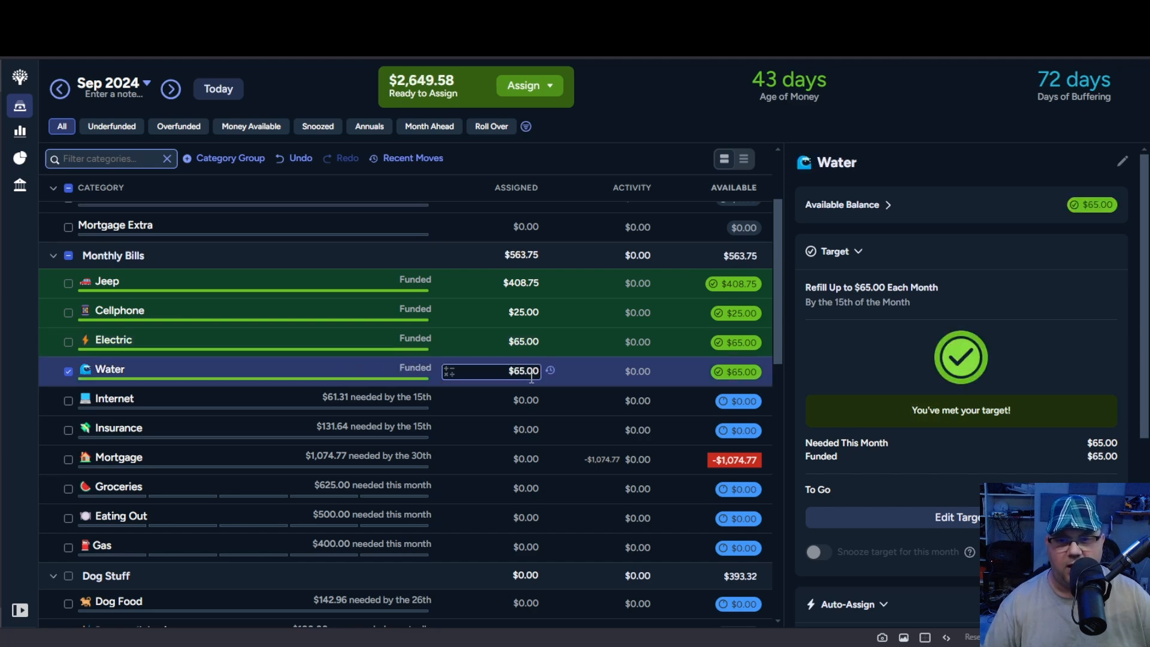
Assign $61.31 to Internet and $131.64 to Insurance in the September Monthly Bills group
click(535, 401)
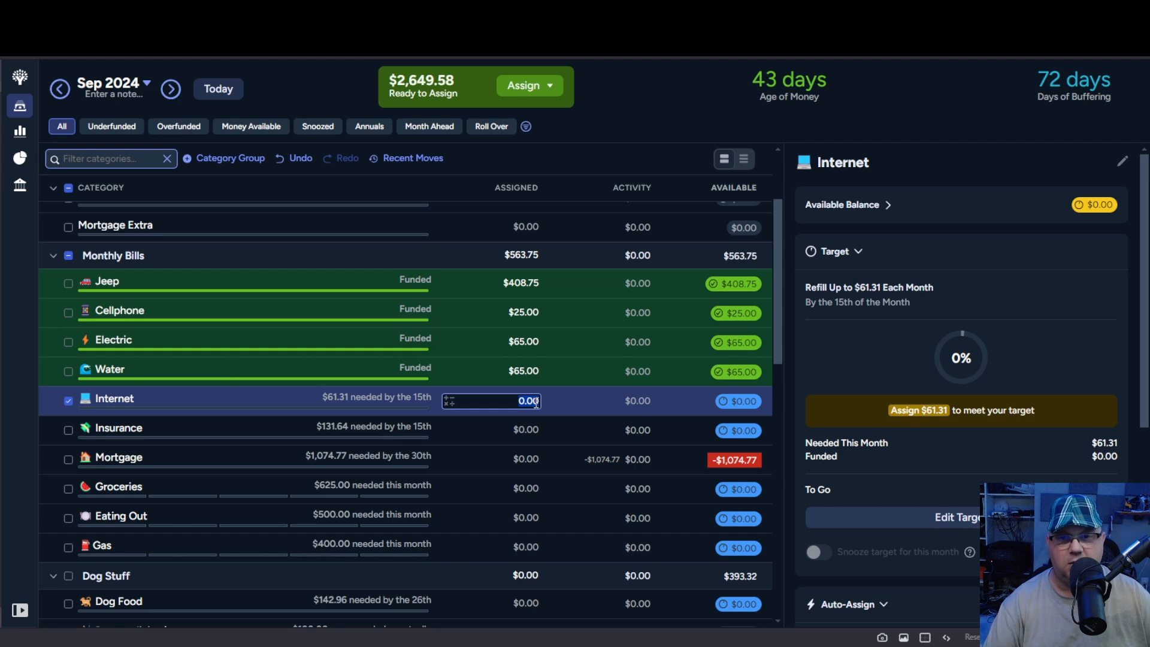
text(61.3)
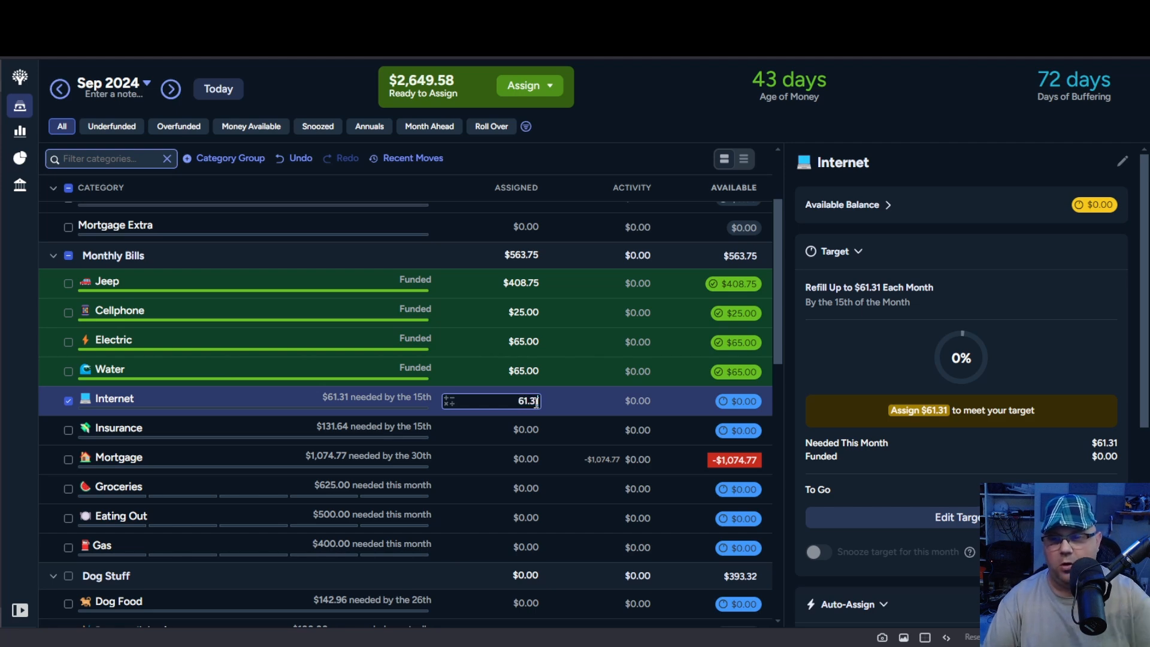
text(1)
key(Return)
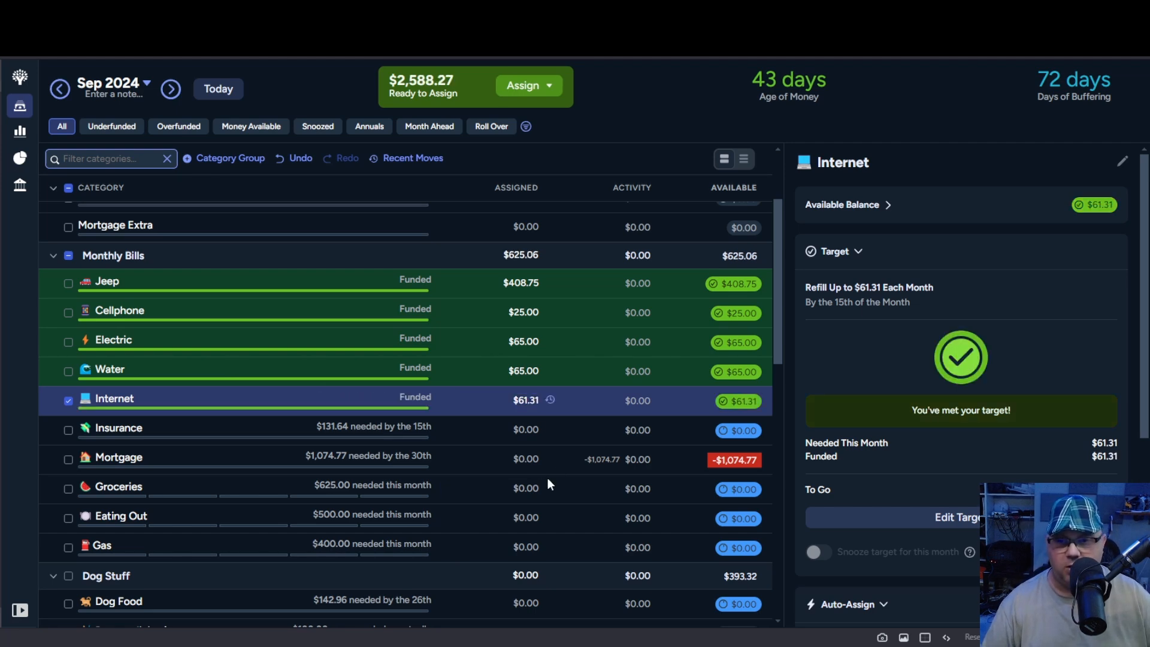
click(526, 431)
text(131.64)
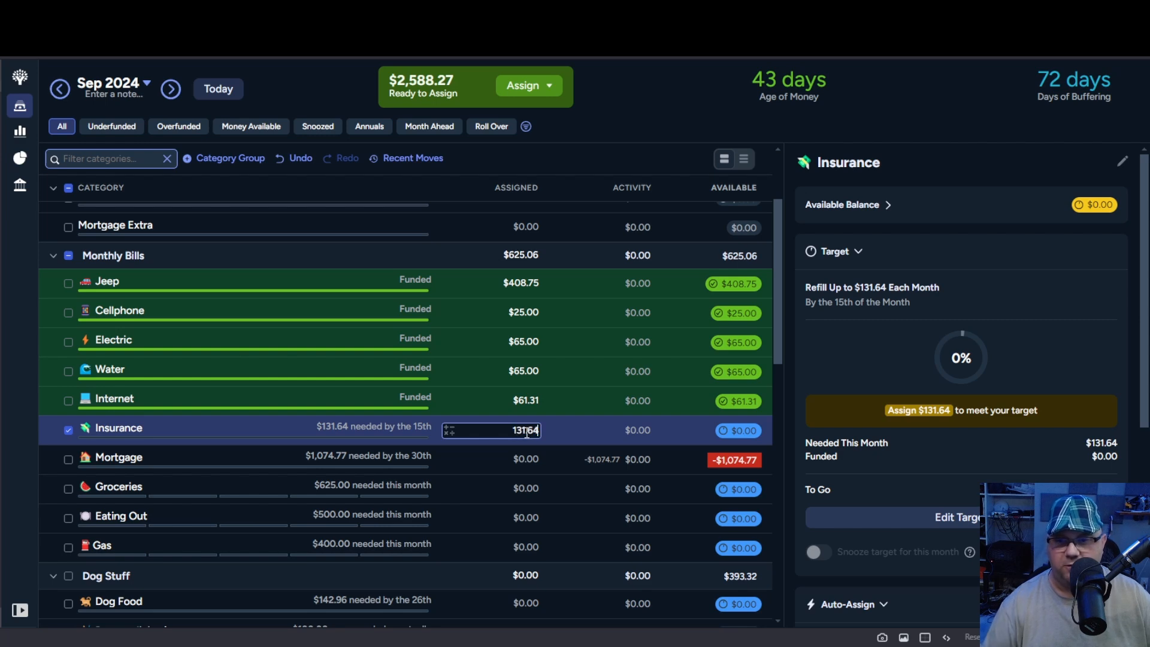
key(Return)
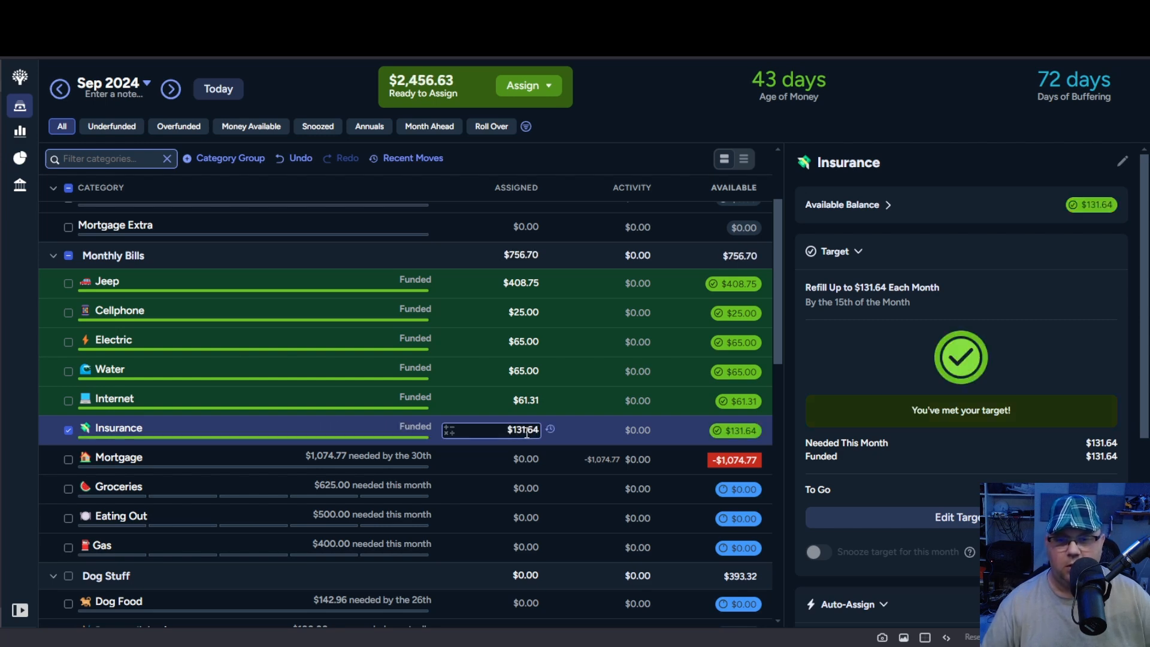
Assign $1,074.77 to Mortgage and $312.50 to Groceries for September
click(521, 457)
text(1074.77)
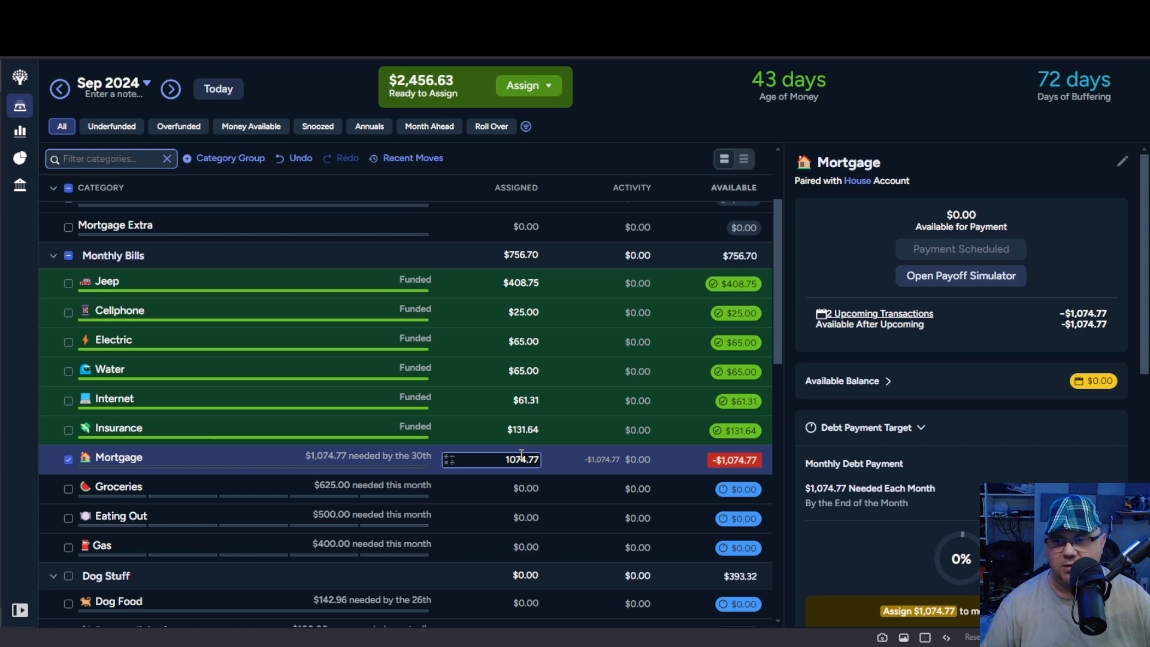
key(Return)
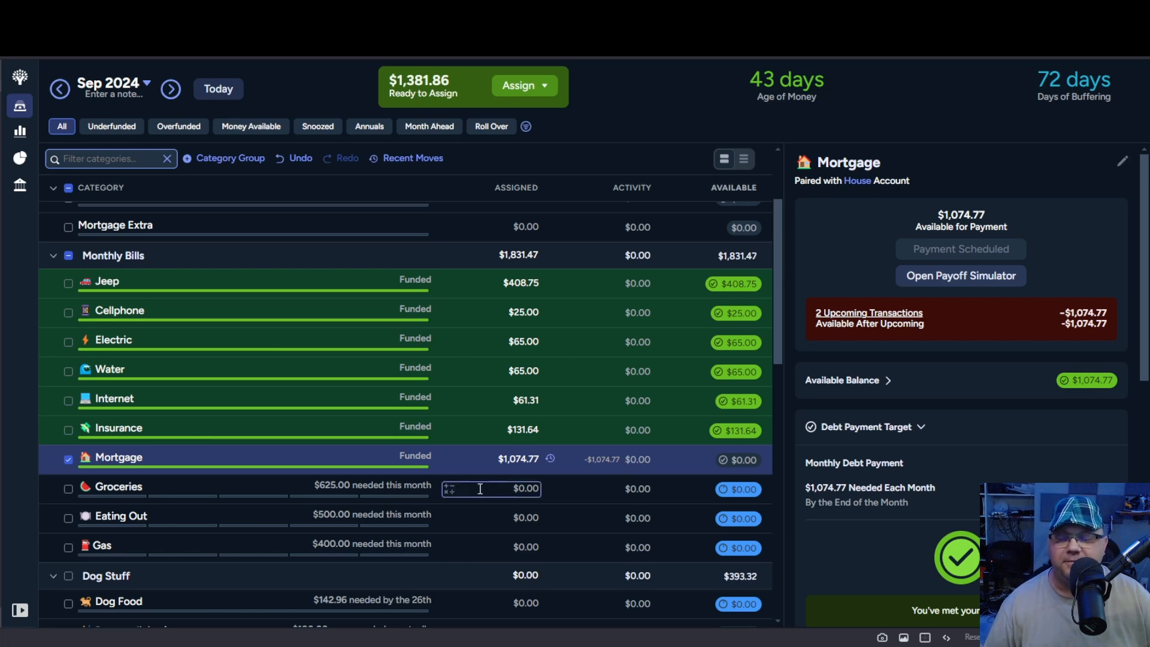
click(522, 488)
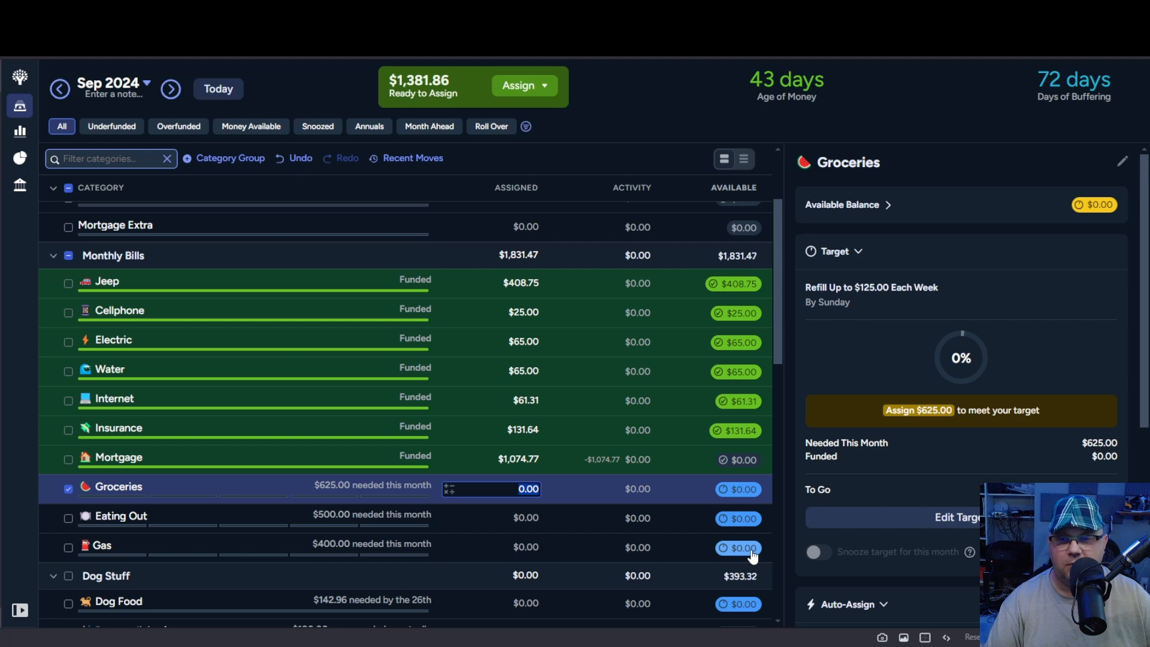
text(312.50)
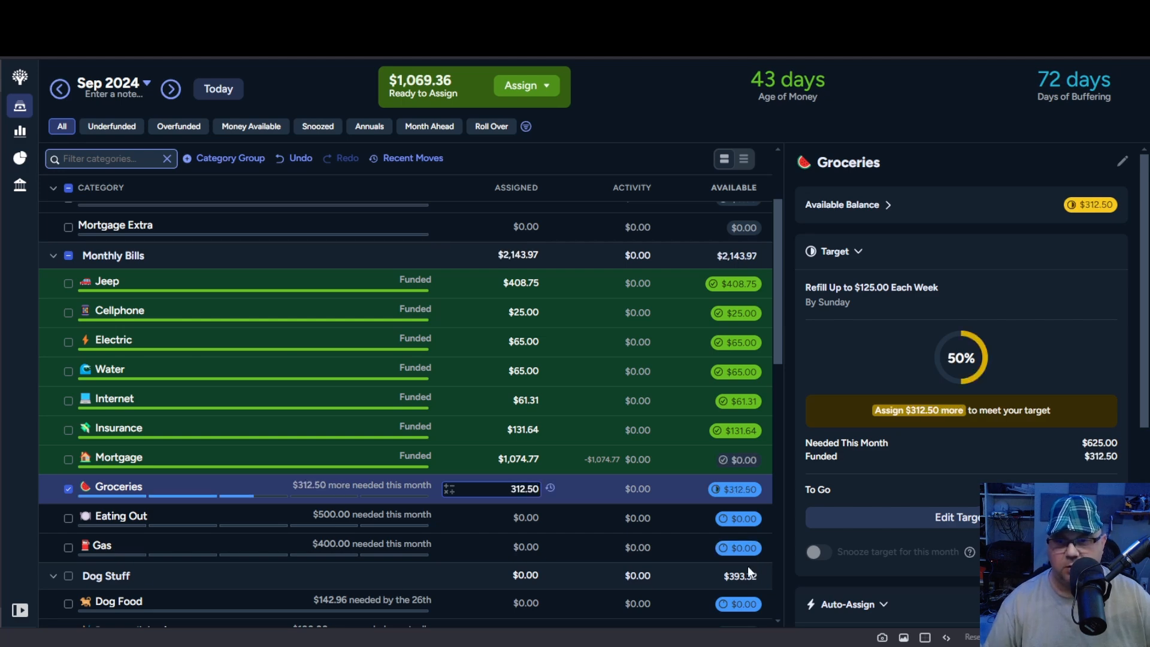
Assign $250 to Eating Out and $200 to Gas in the September Monthly Bills group
click(527, 519)
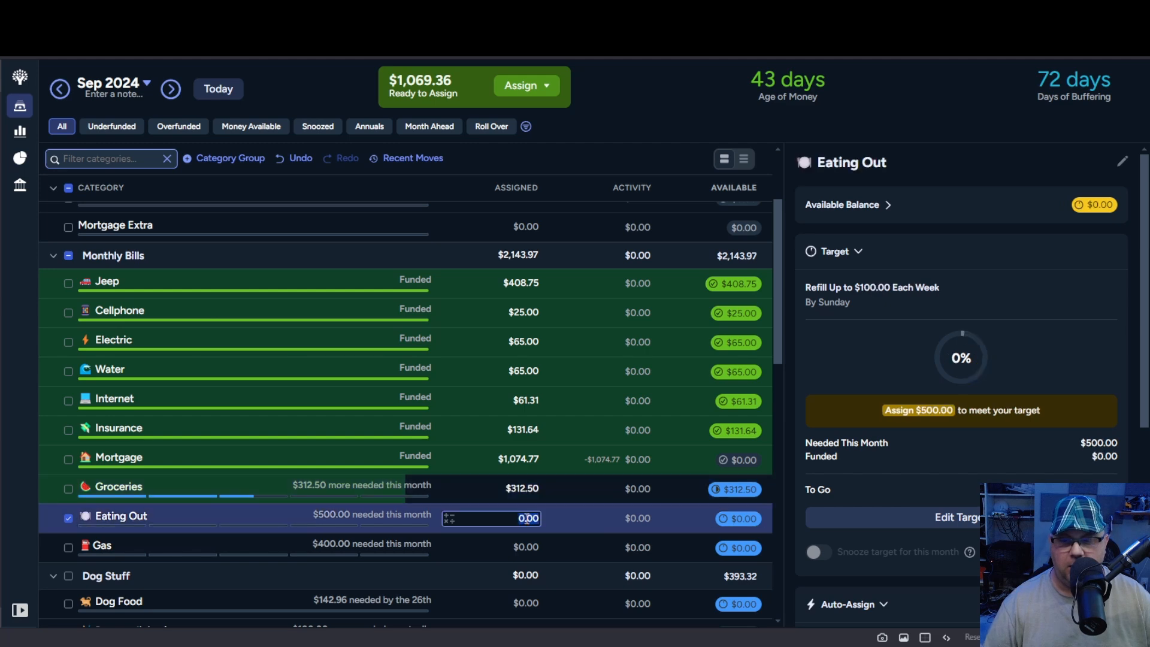
text(250)
key(Return)
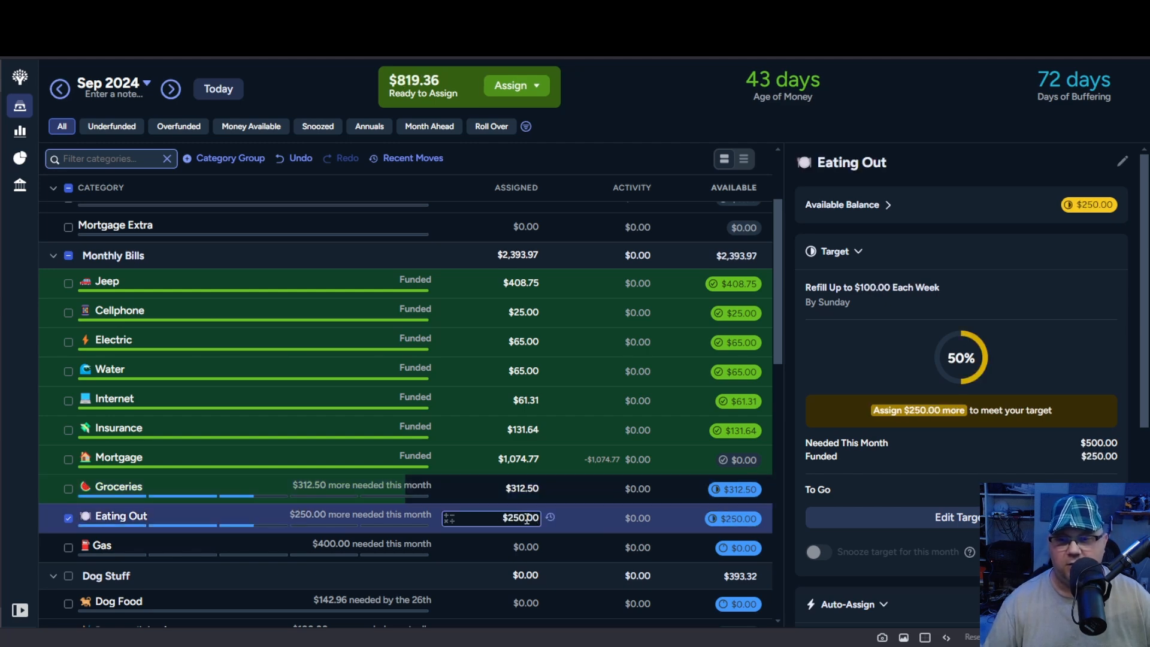
click(520, 553)
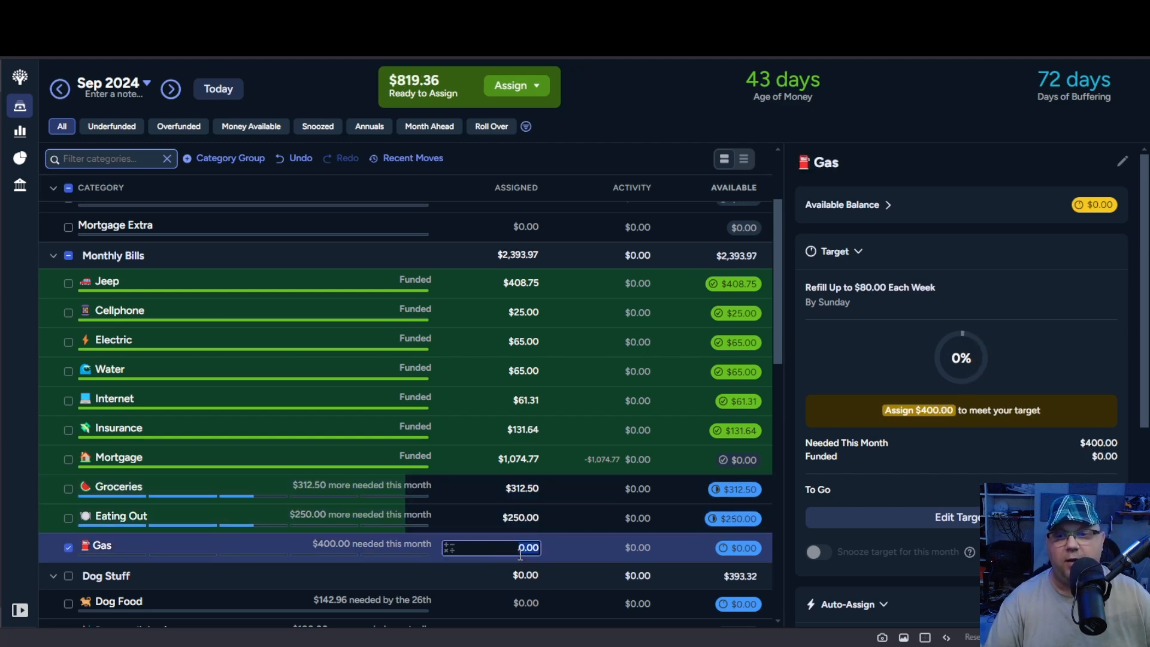
text(200)
key(Return)
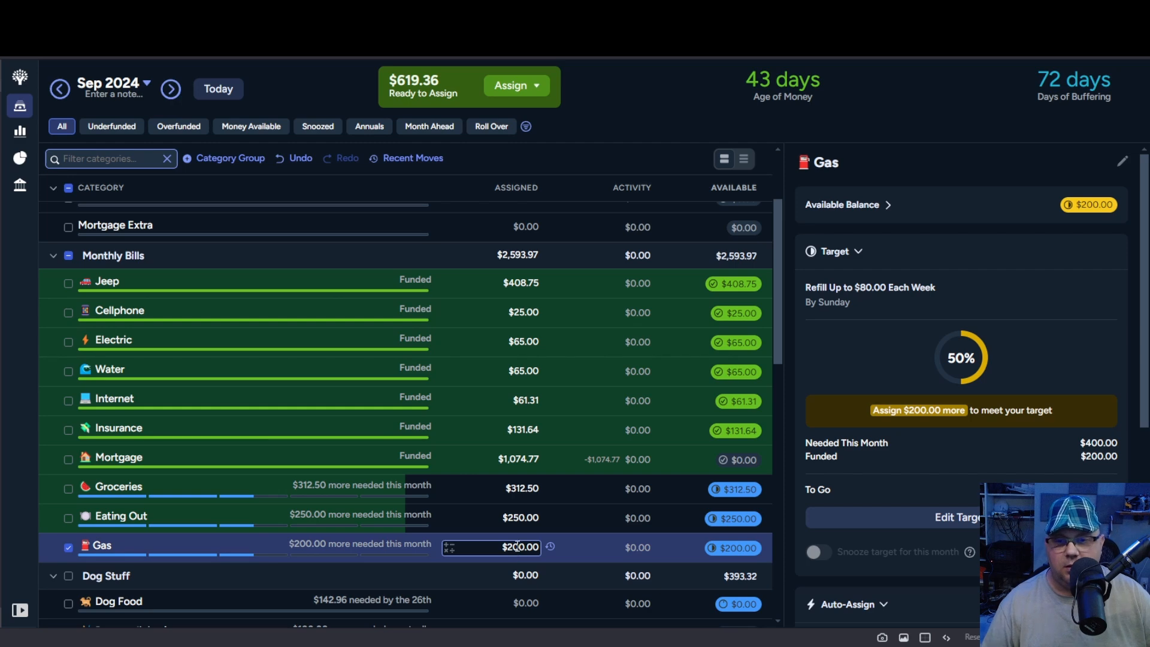
Assign $142.96 to Dog Food and $282.30 to the Emergency Fund for September
scroll(517, 547, down, 3)
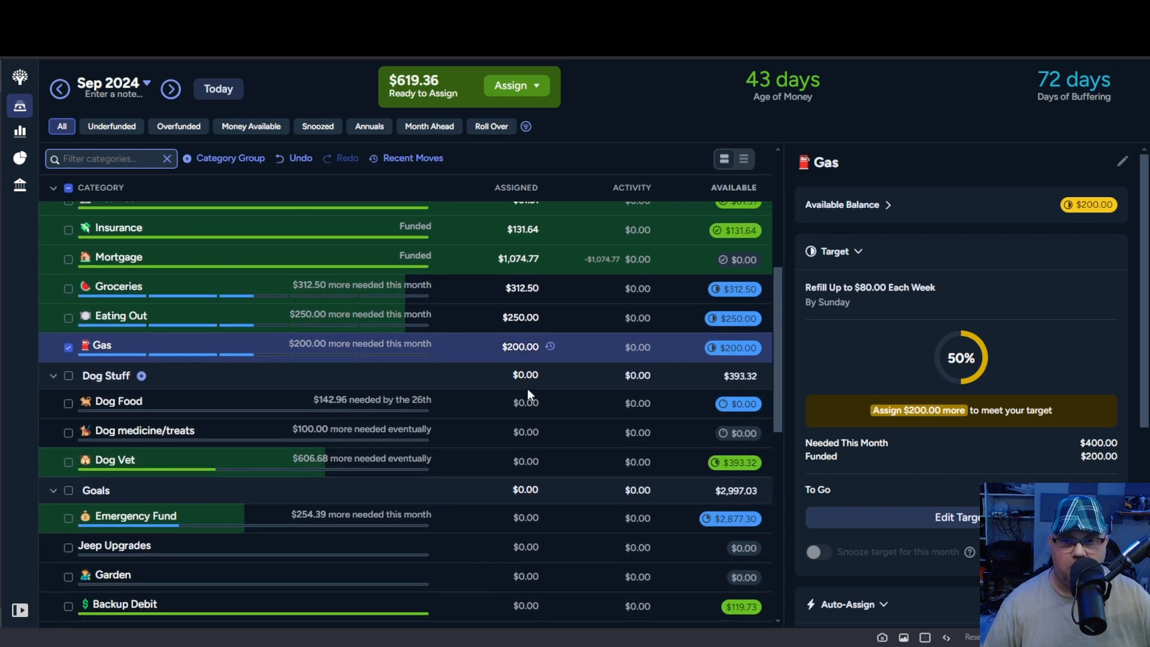
click(524, 403)
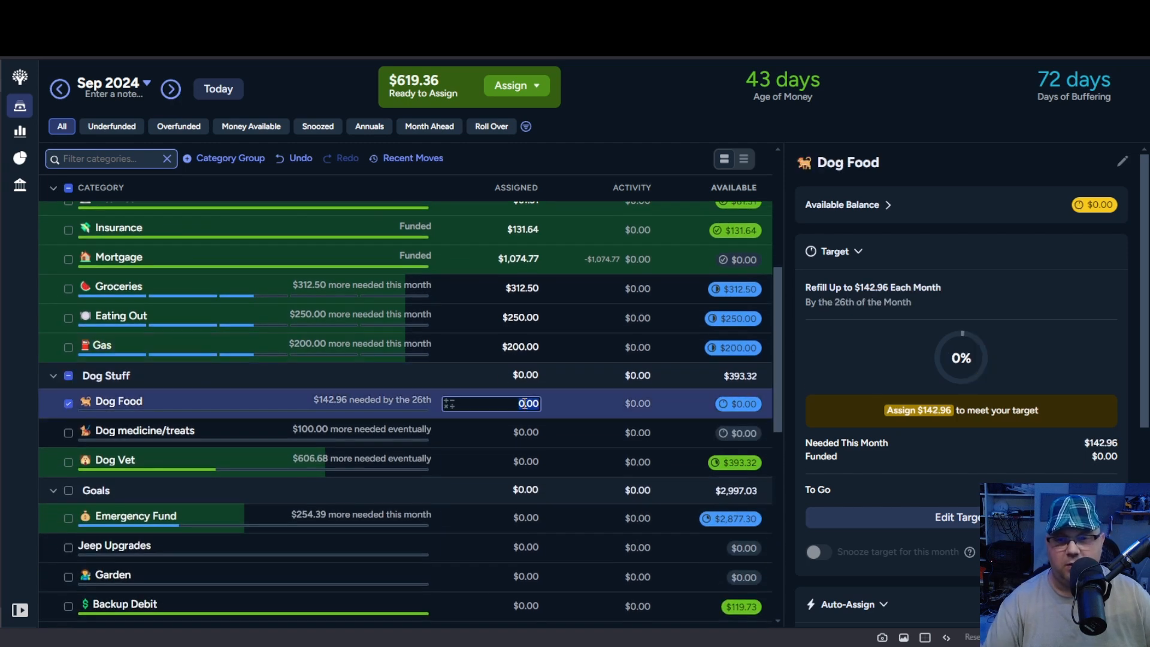
text(142.96)
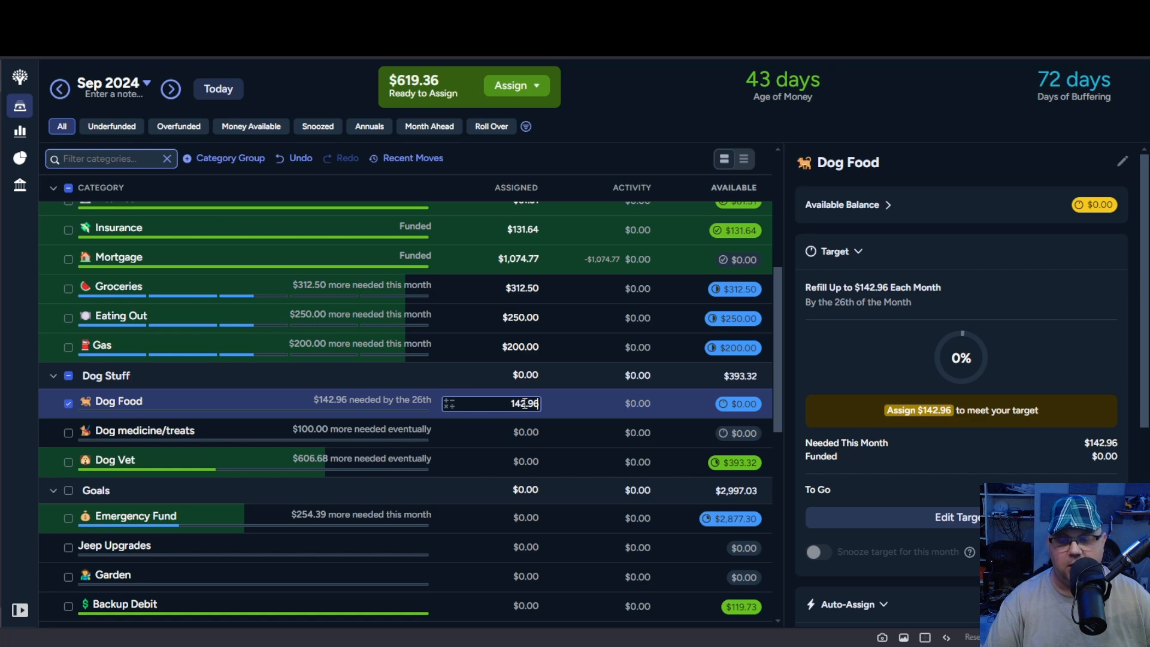
key(Return)
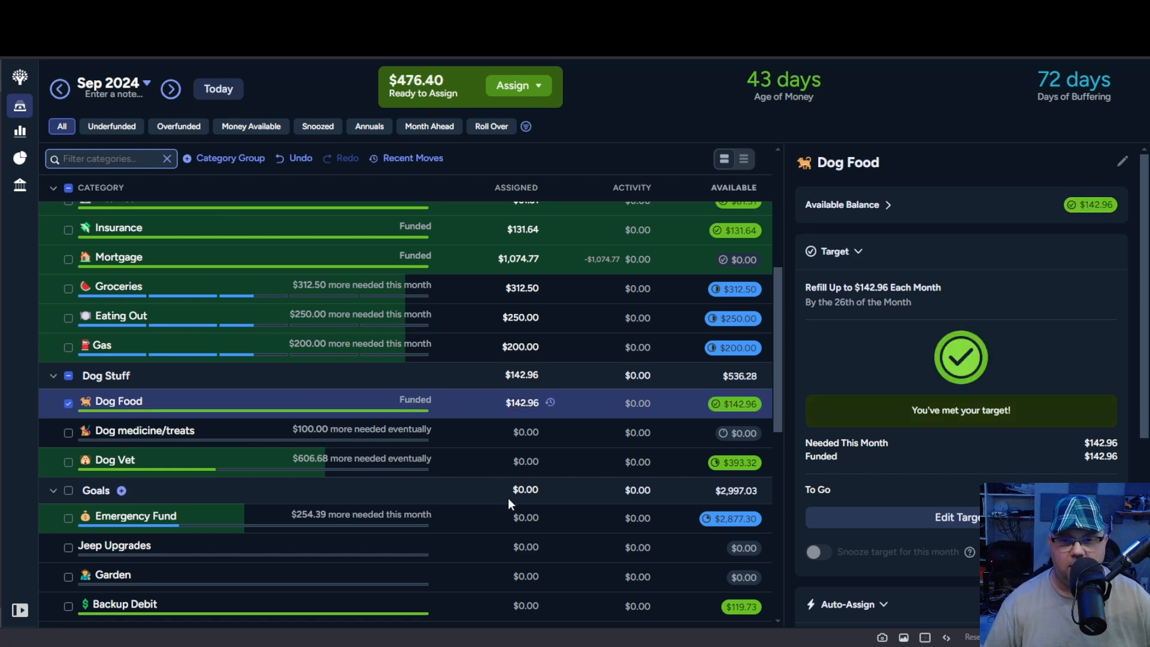
click(525, 519)
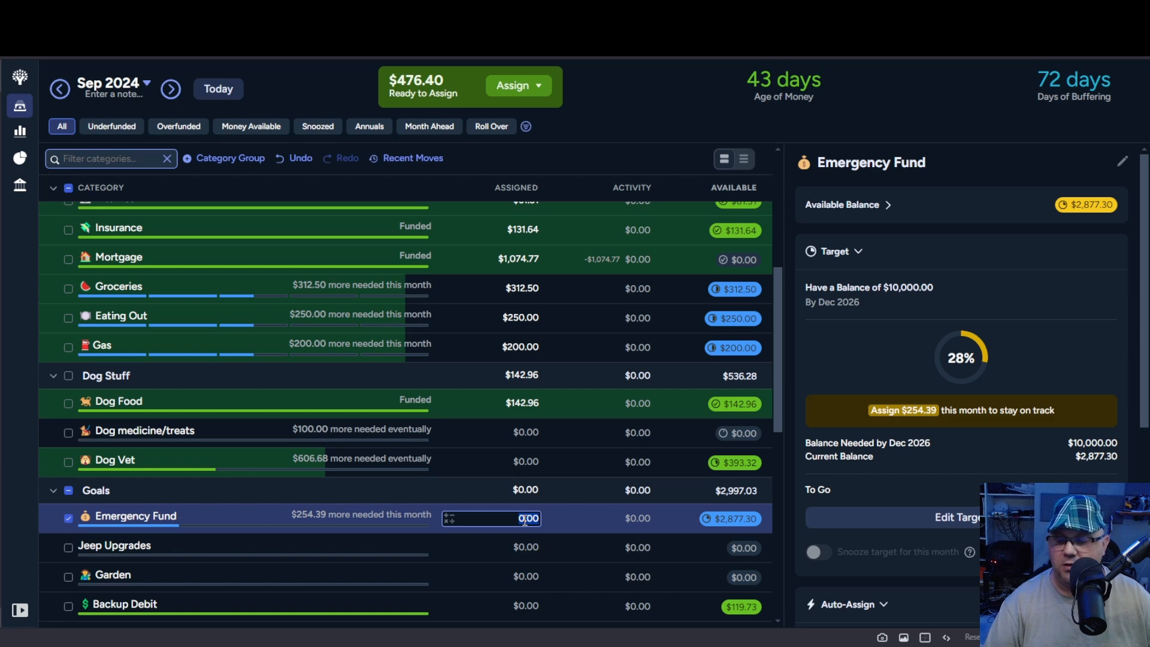
text(2877.30)
key(Return)
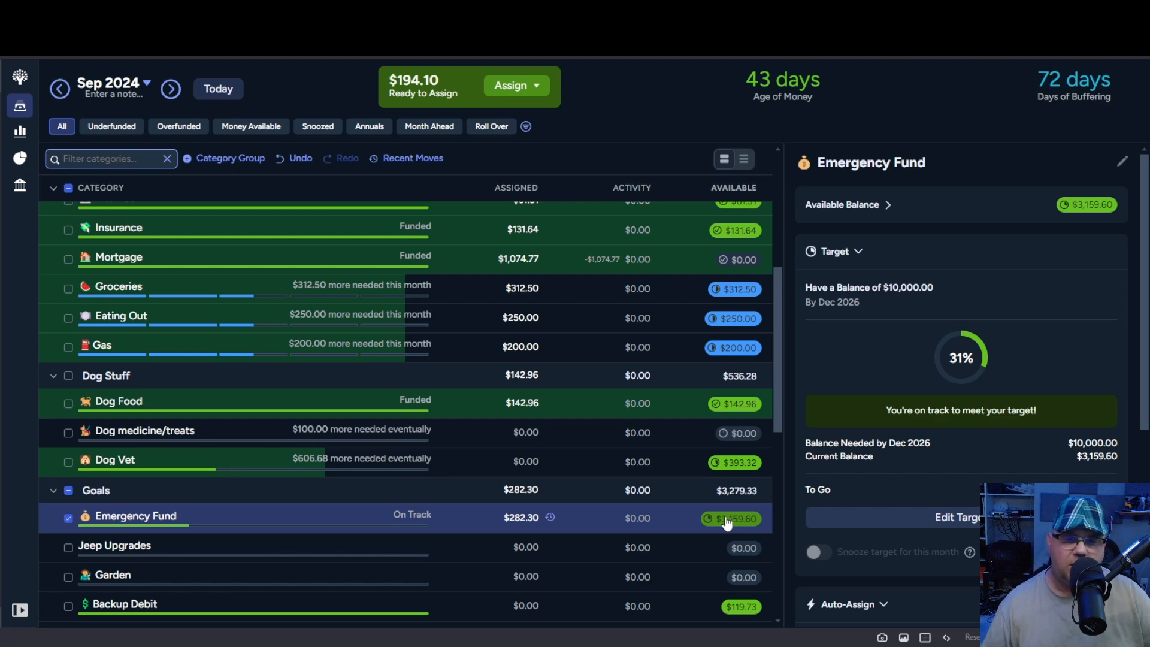
Look through the September Goals, Wish Farm and Quality of Life categories to examine which ones still need funding
scroll(613, 500, down, 3)
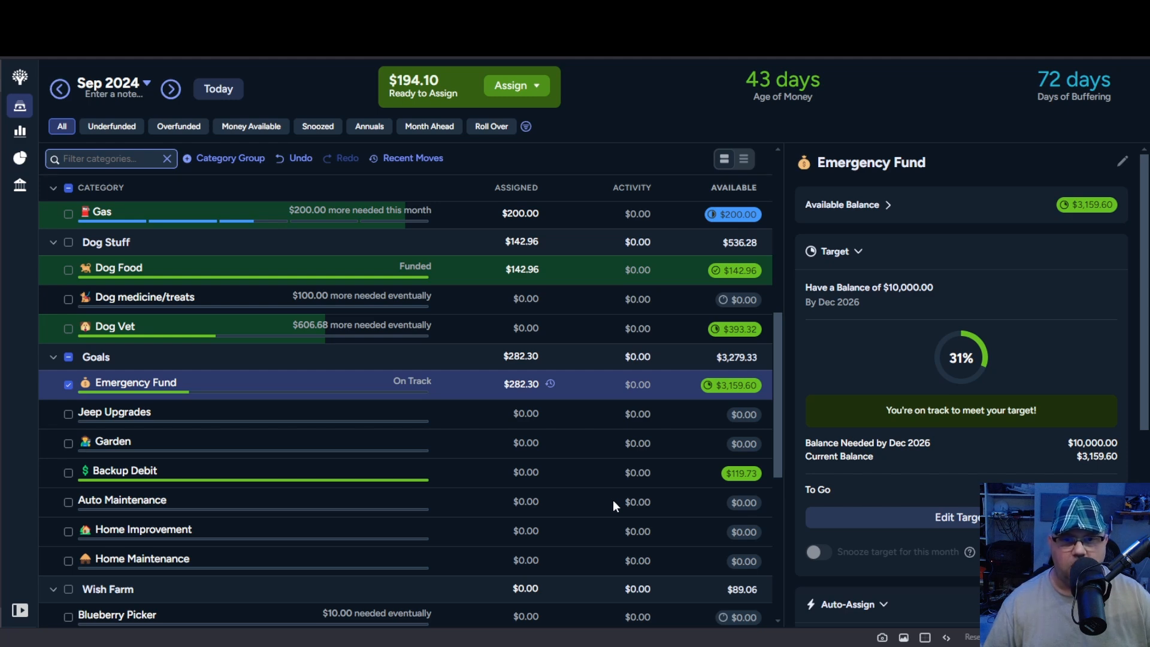
scroll(612, 500, down, 3)
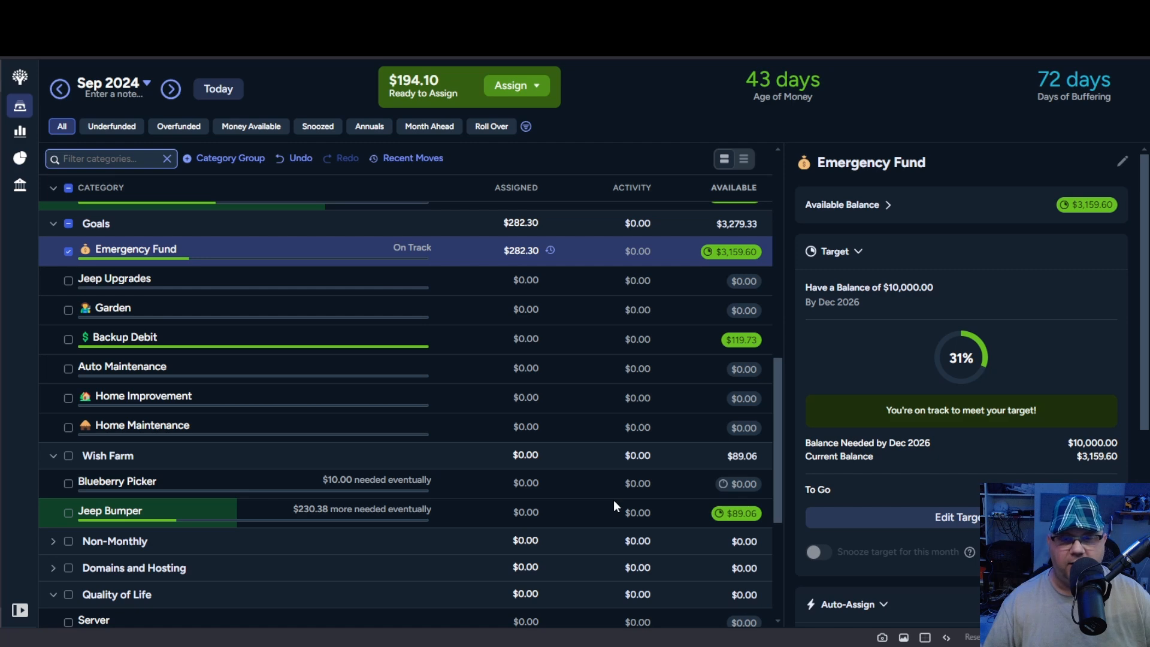
scroll(614, 500, down, 5)
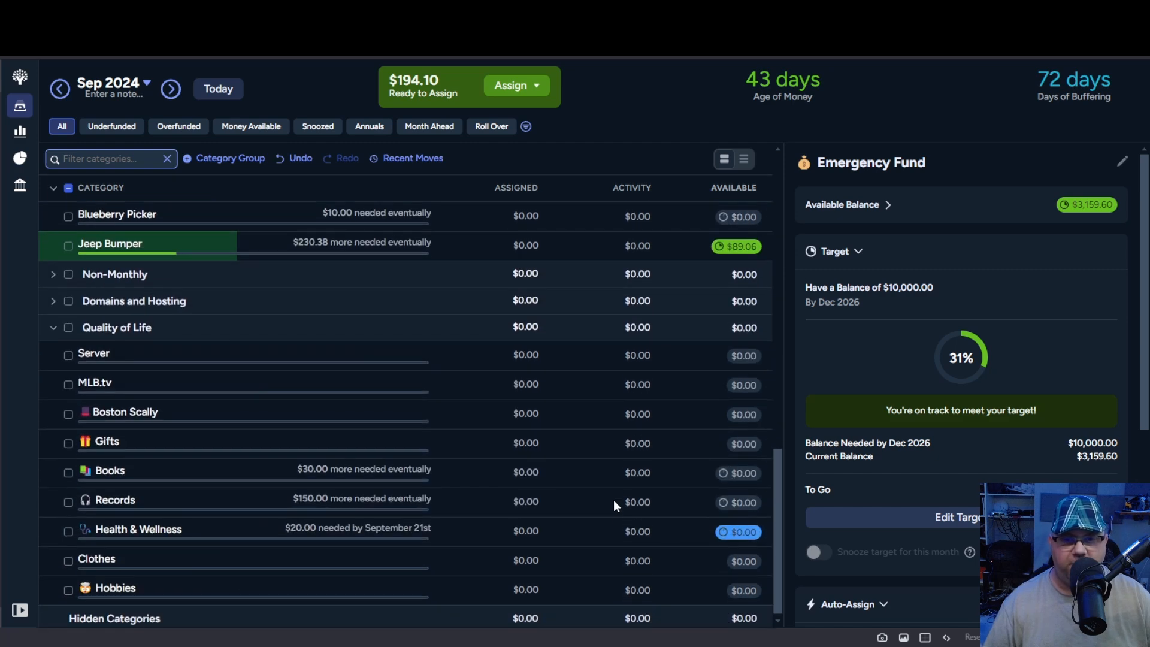
scroll(613, 499, down, 1)
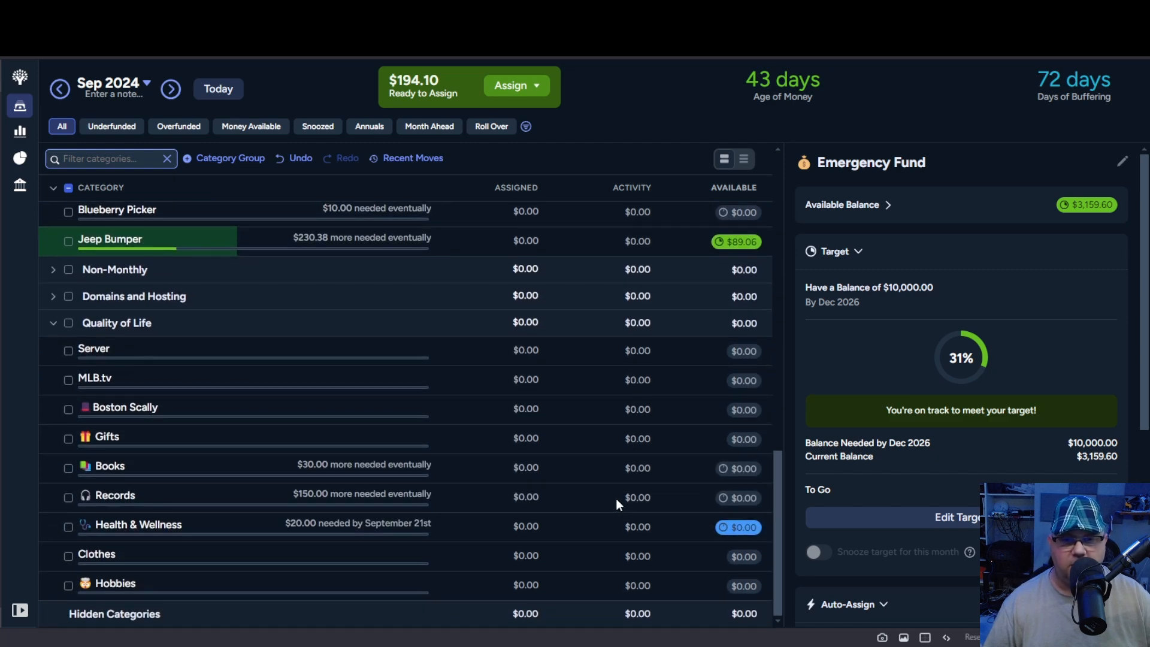
scroll(615, 498, up, 10)
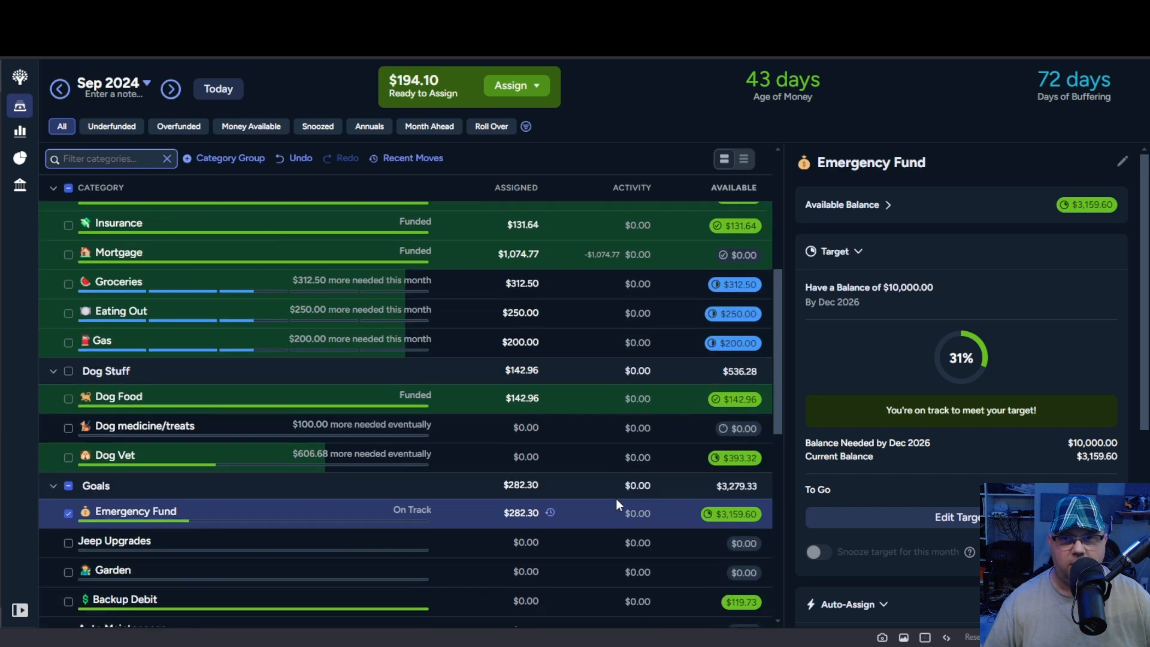
scroll(615, 505, up, 6)
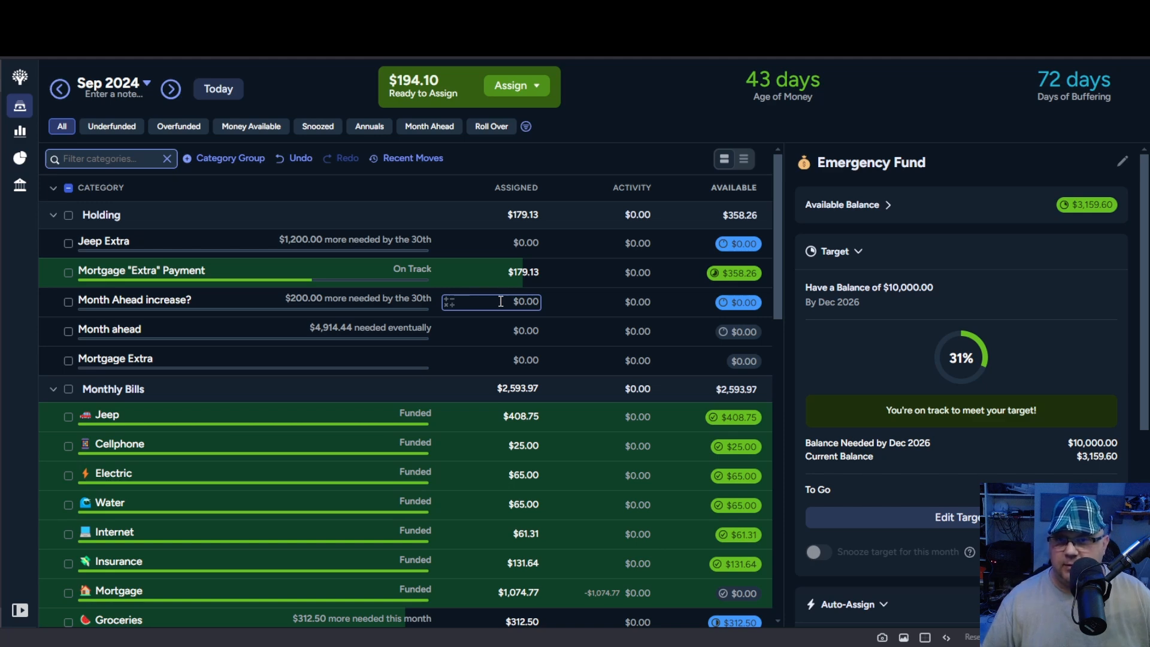
Copy the full text of the August 2024 month note and close the note
click(67, 88)
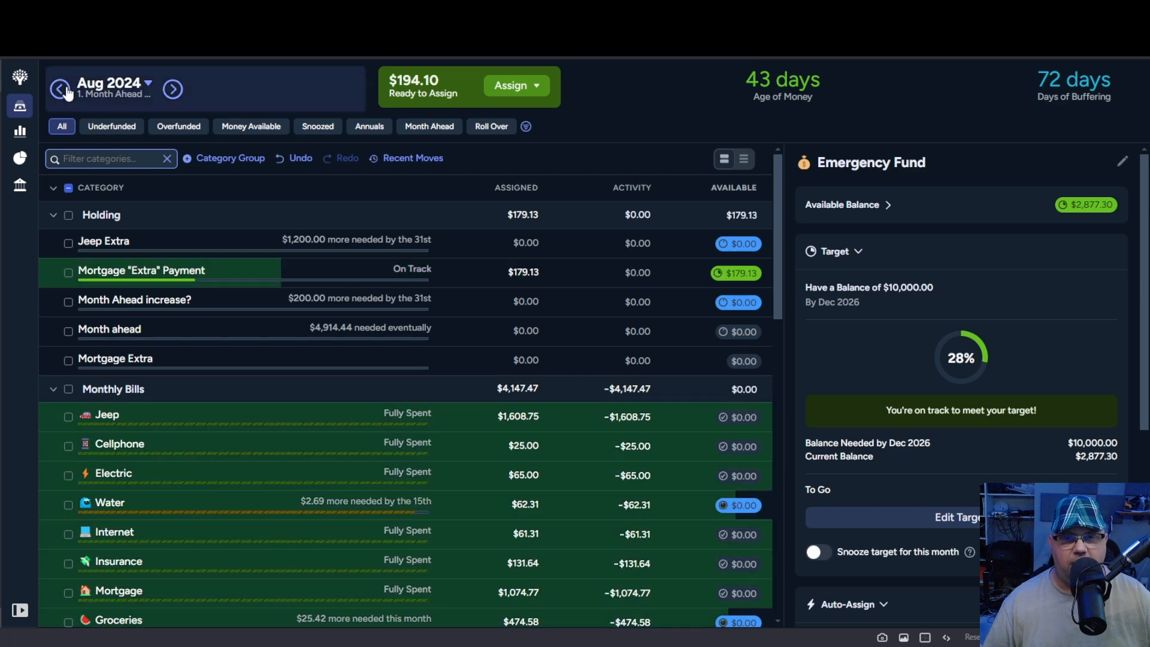
click(116, 92)
drag(121, 186, 55, 125)
key(ctrl+c)
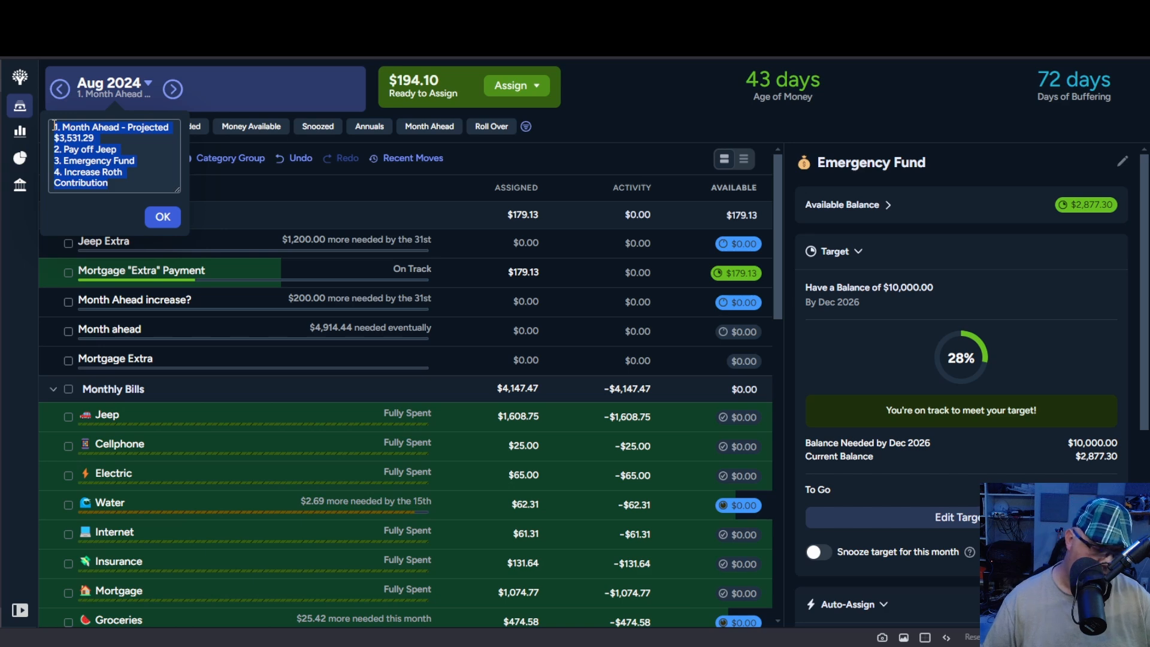
click(163, 217)
Paste the copied priorities list into the September 2024 note, delete the projected amount after the dollar sign, and save it
click(173, 89)
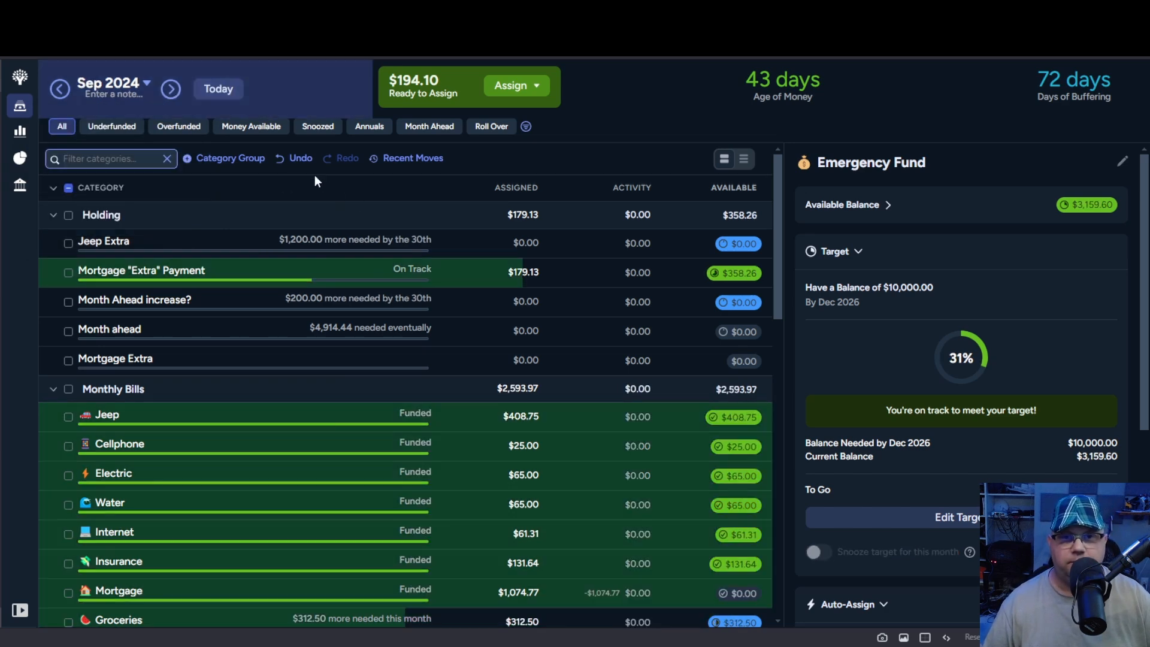
click(109, 95)
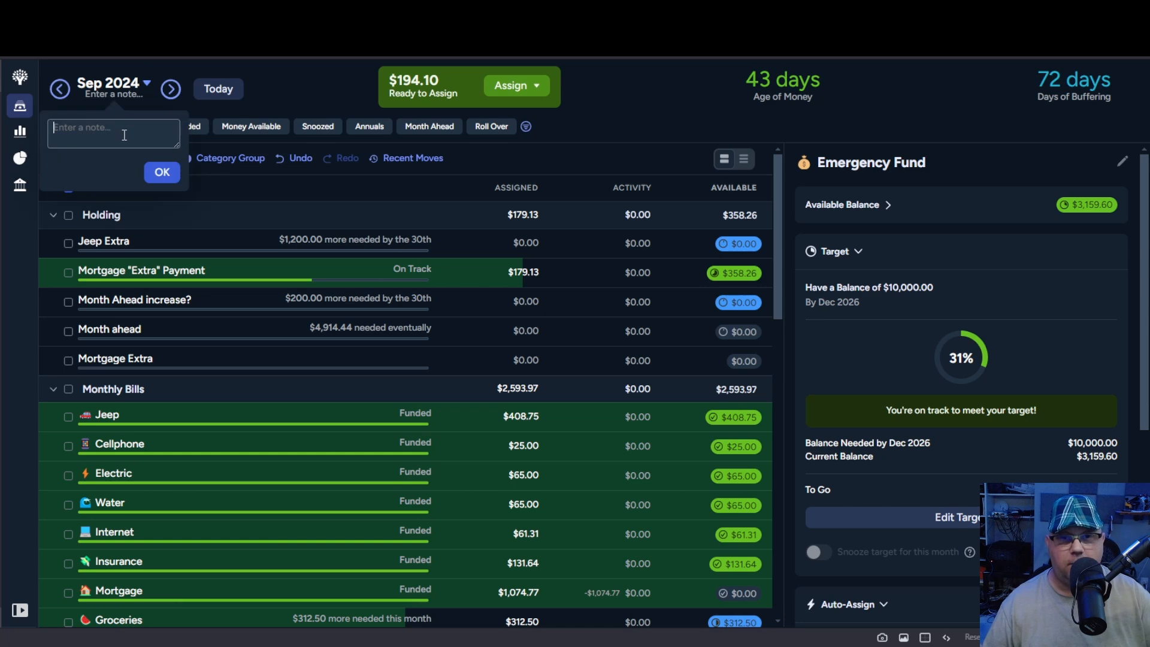
key(ctrl+v)
drag(95, 137, 57, 132)
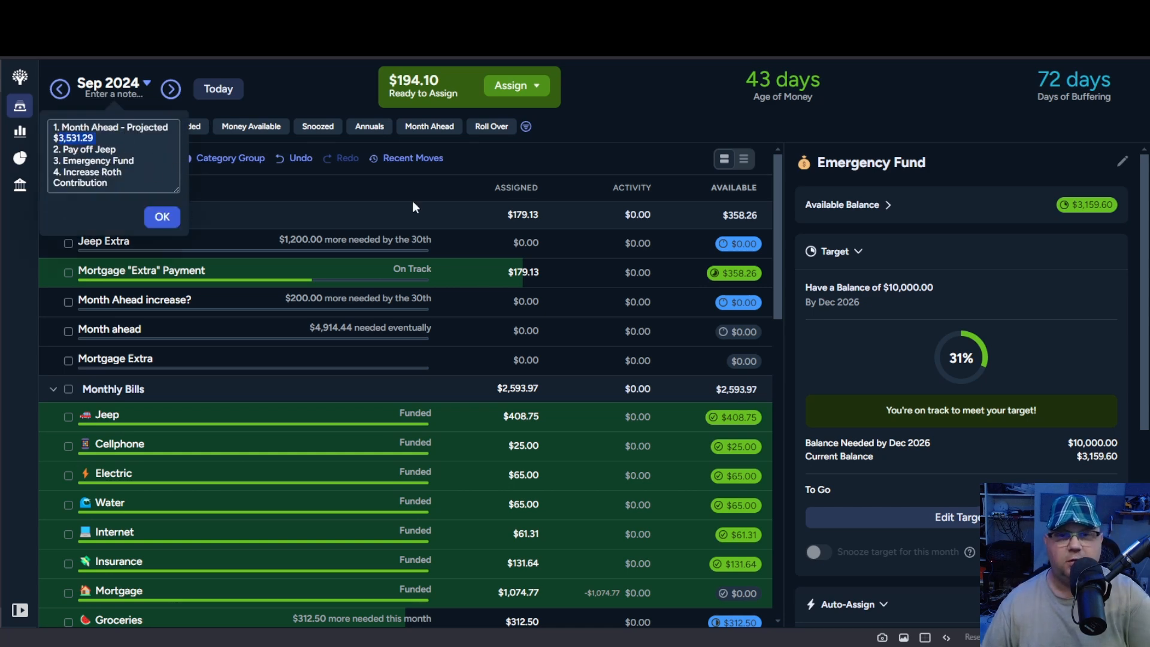
key(BackSpace)
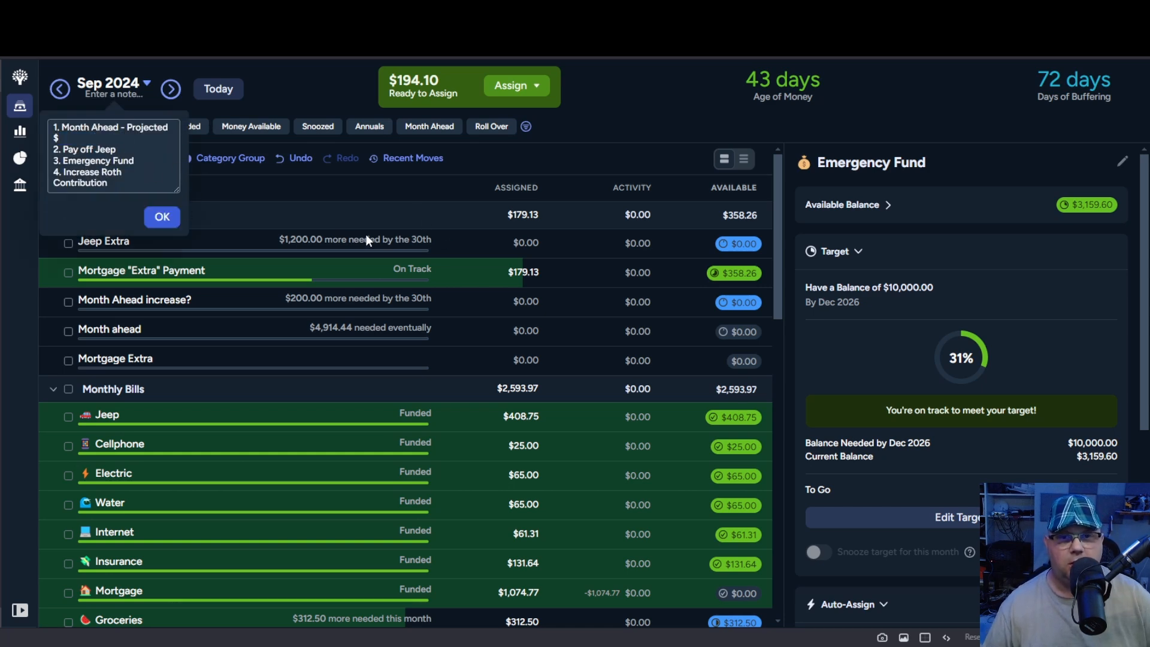
click(162, 217)
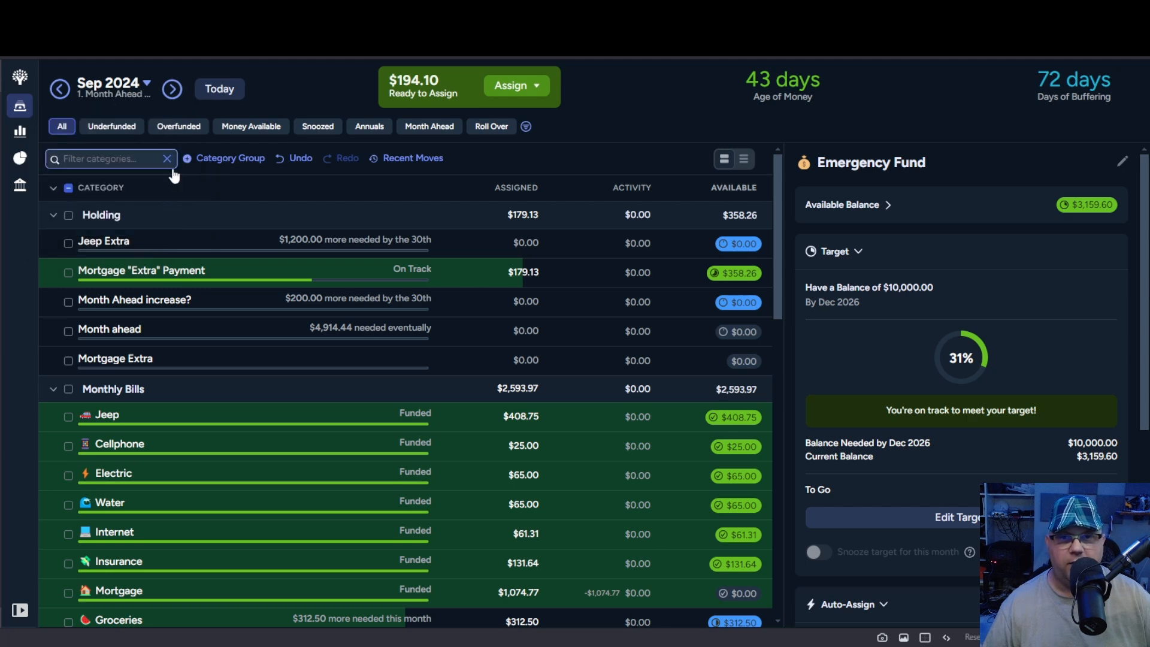
Delete the "3. Emergency Fund" line from the September 2024 month note and close the note
click(127, 97)
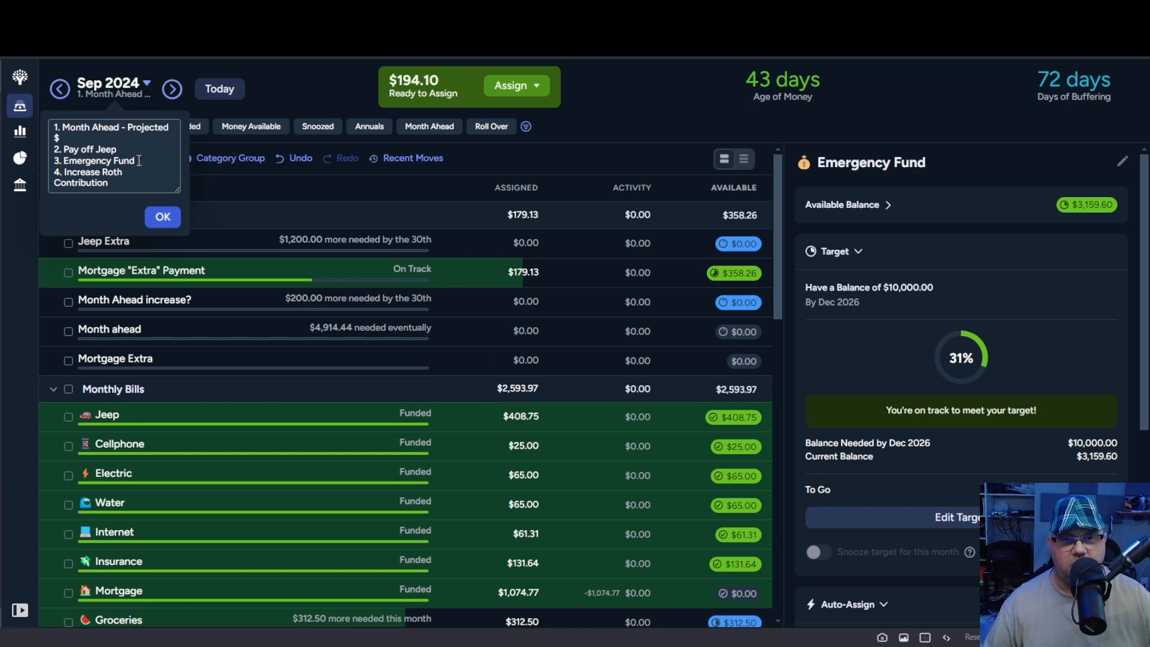
drag(139, 161, 55, 167)
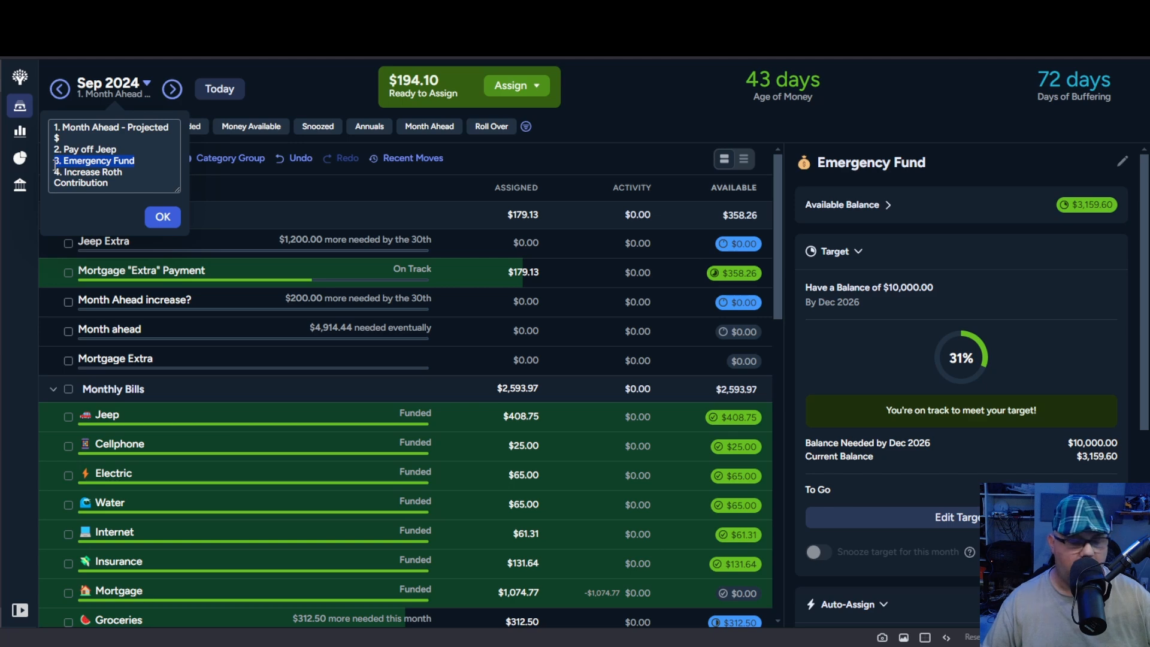
key(BackSpace)
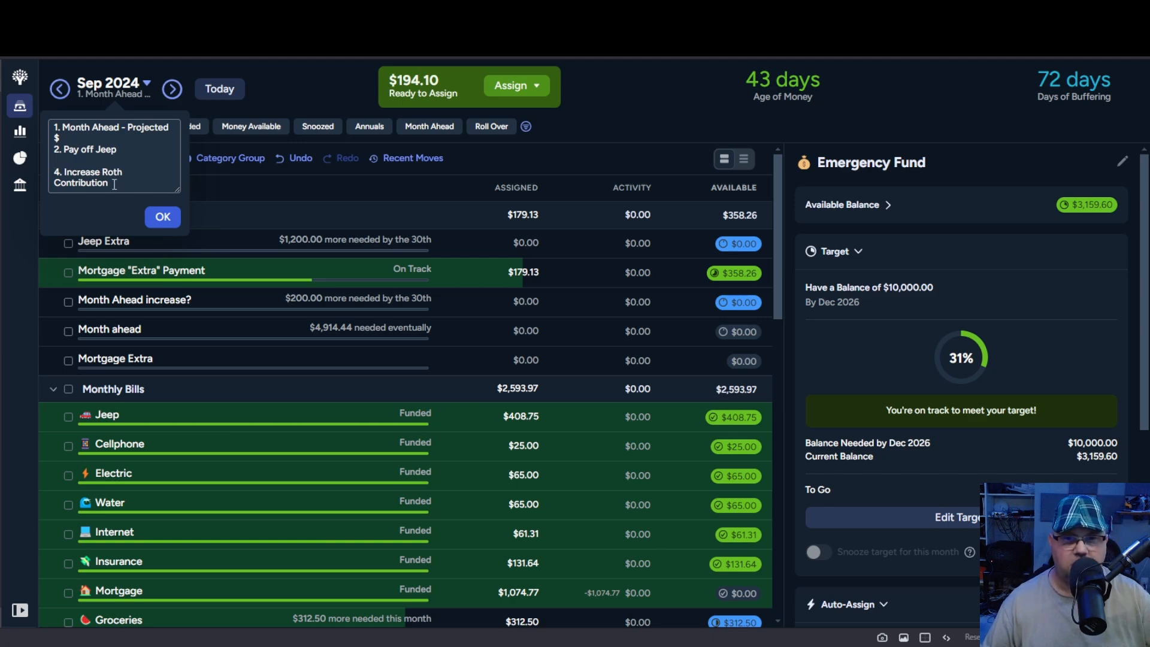
click(115, 184)
key(Escape)
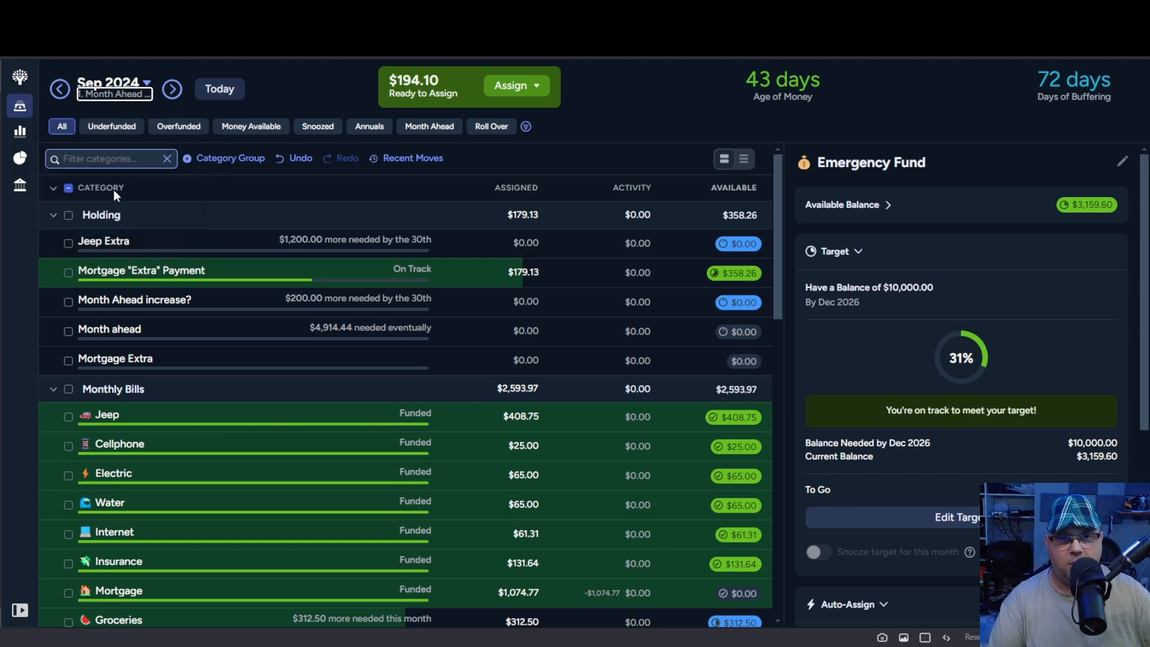
Reopen the September 2024 note and add "3. Emergency Fund" on a new line at the end of the list
click(128, 93)
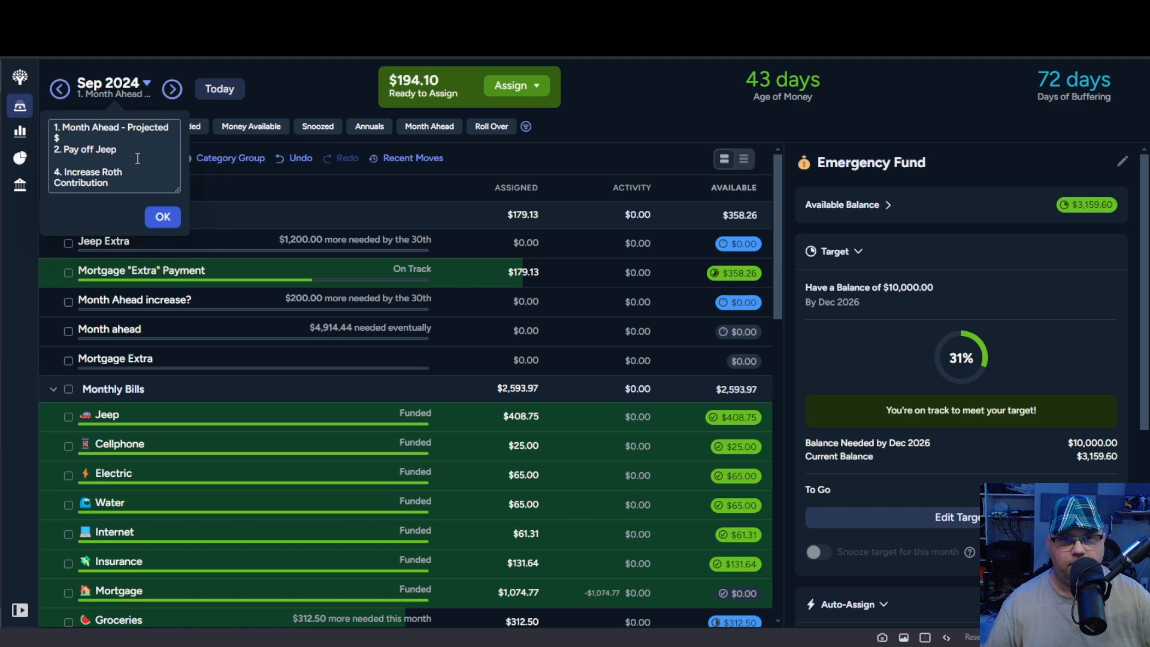
click(117, 183)
key(Escape)
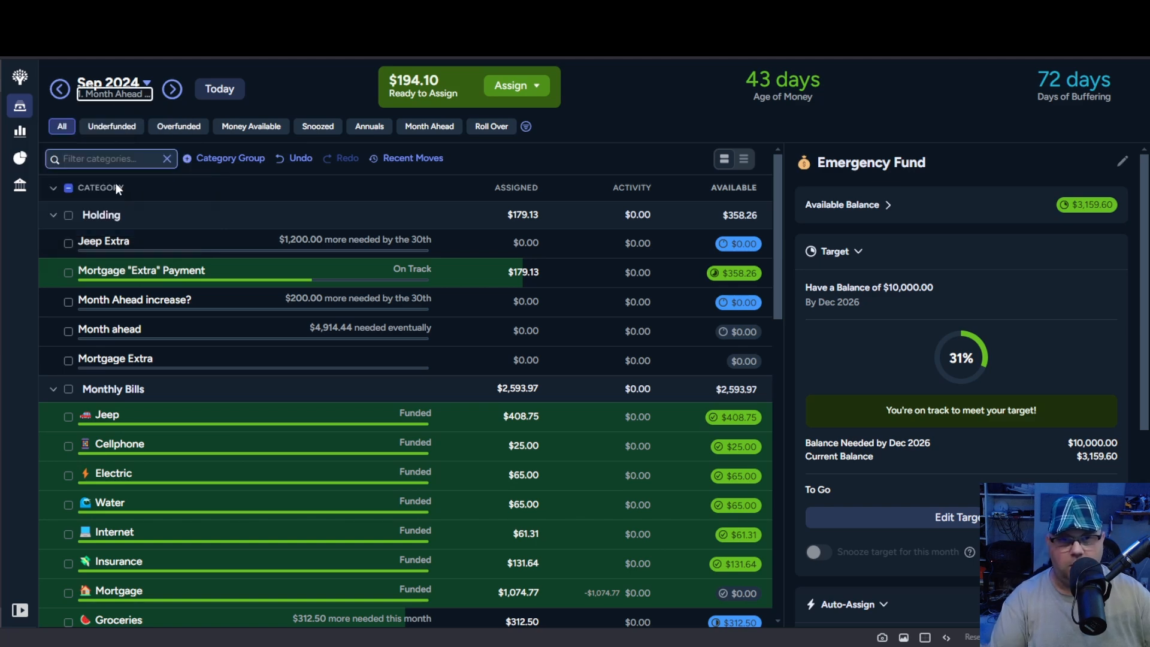
click(105, 98)
key(Return)
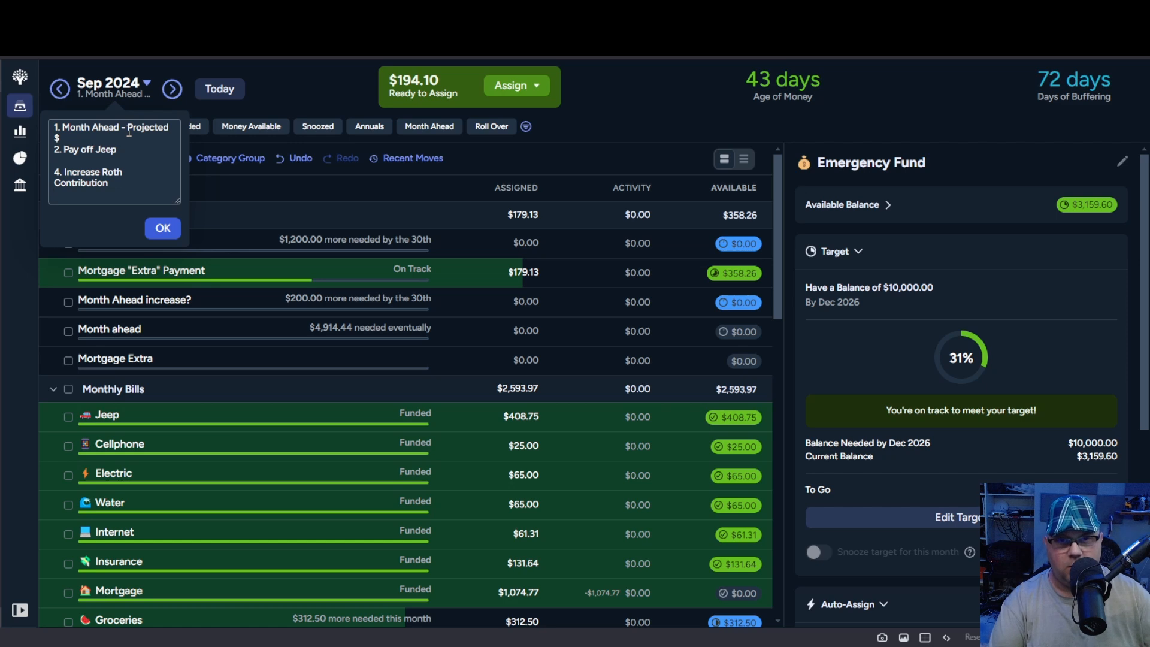
text(3. Emergency Fund)
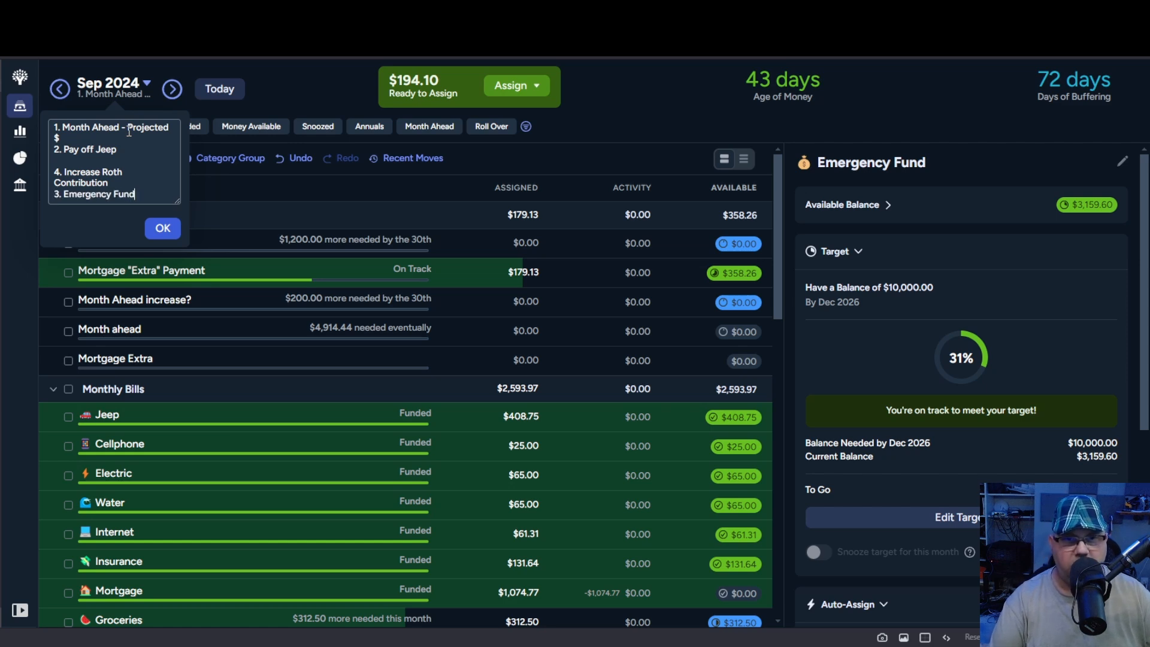
Remove the blank line above "Increase Roth Contribution" in the note and renumber that entry as 3
key(Up)
key(Left)
key(Left)
key(Left)
key(Left)
key(Left)
key(Left)
key(Left)
key(Left)
key(Left)
key(Left)
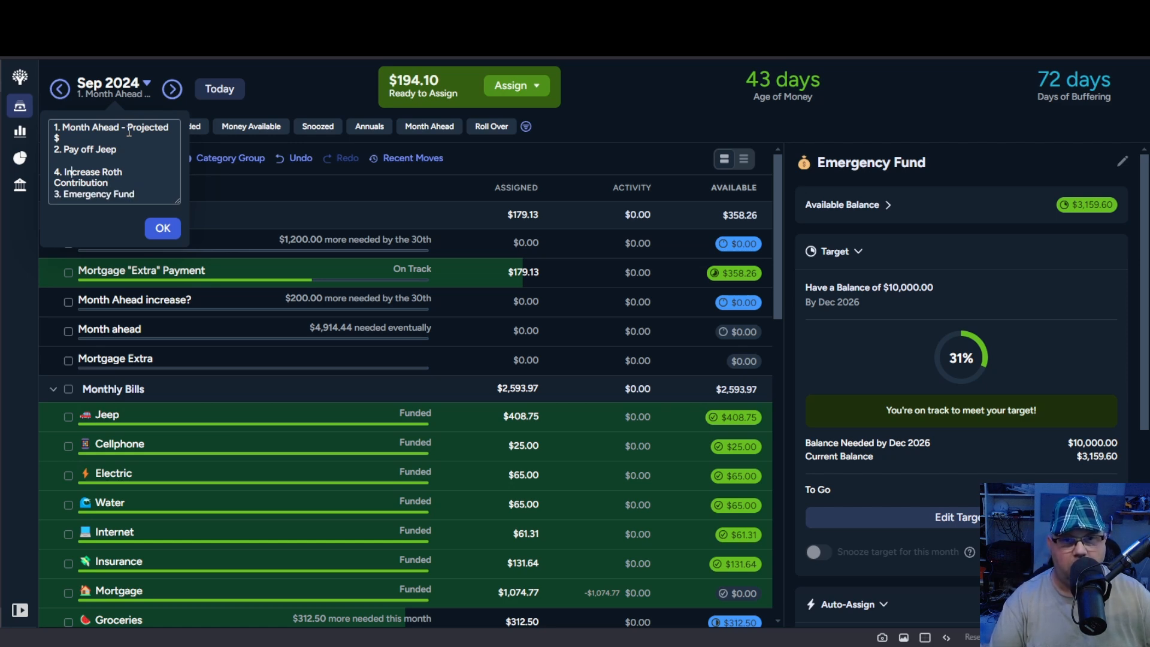
key(BackSpace)
key(BackSpace)
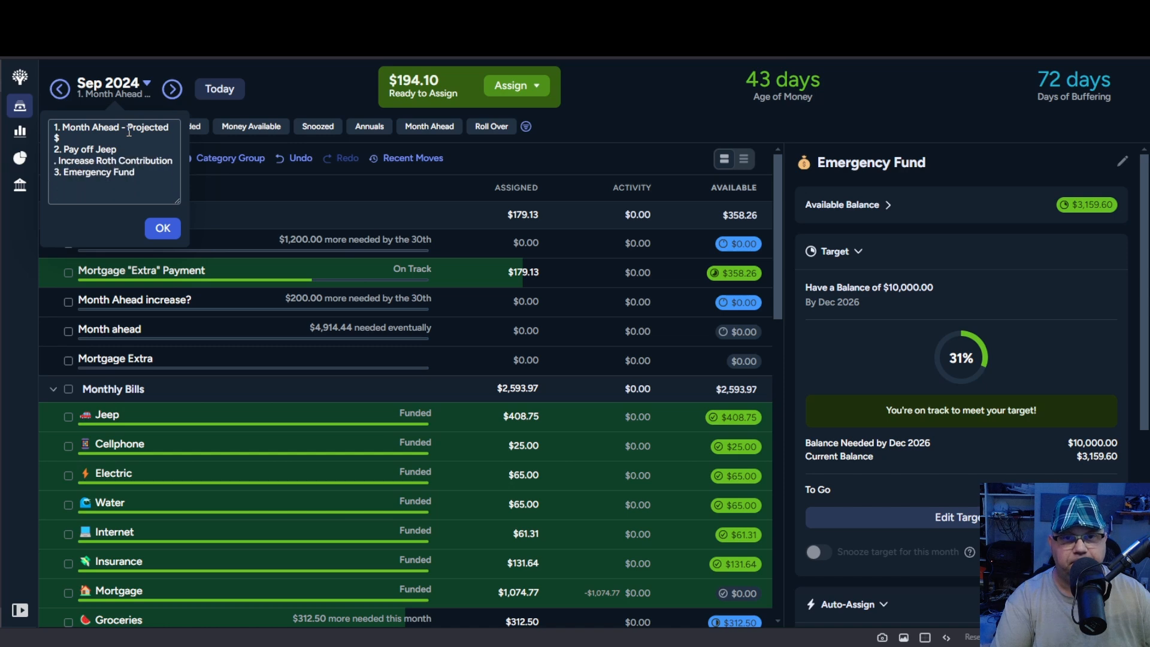
text(3)
Renumber the Emergency Fund entry in the September note as 4 and close the note
key(Down)
key(Down)
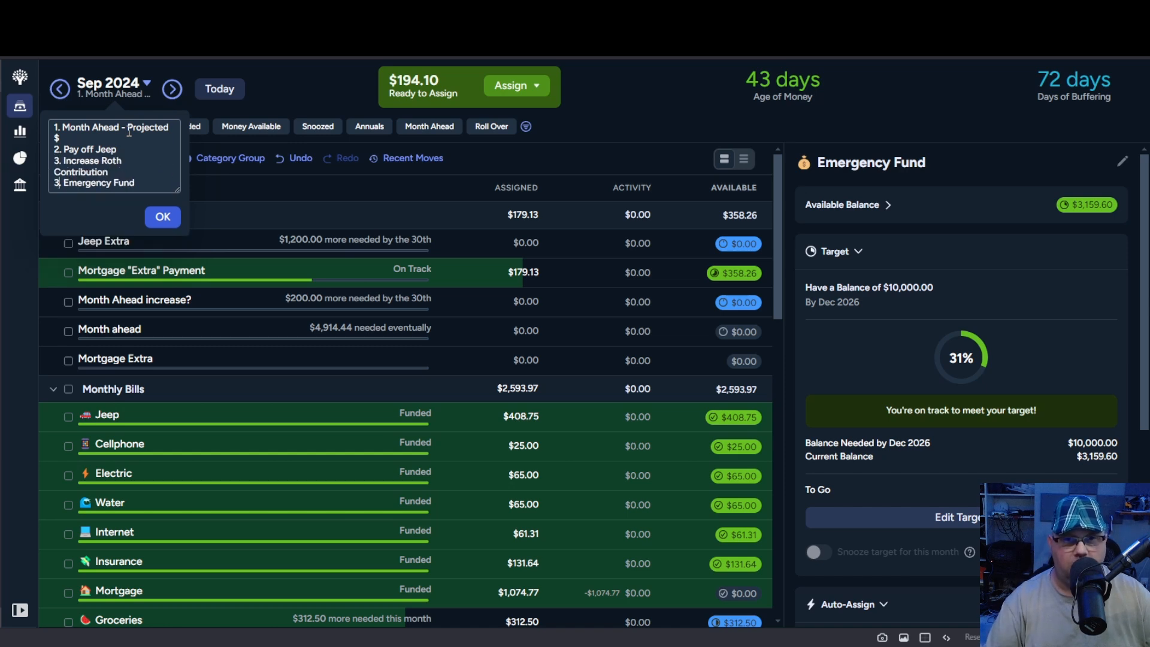
key(BackSpace)
key(BackSpace)
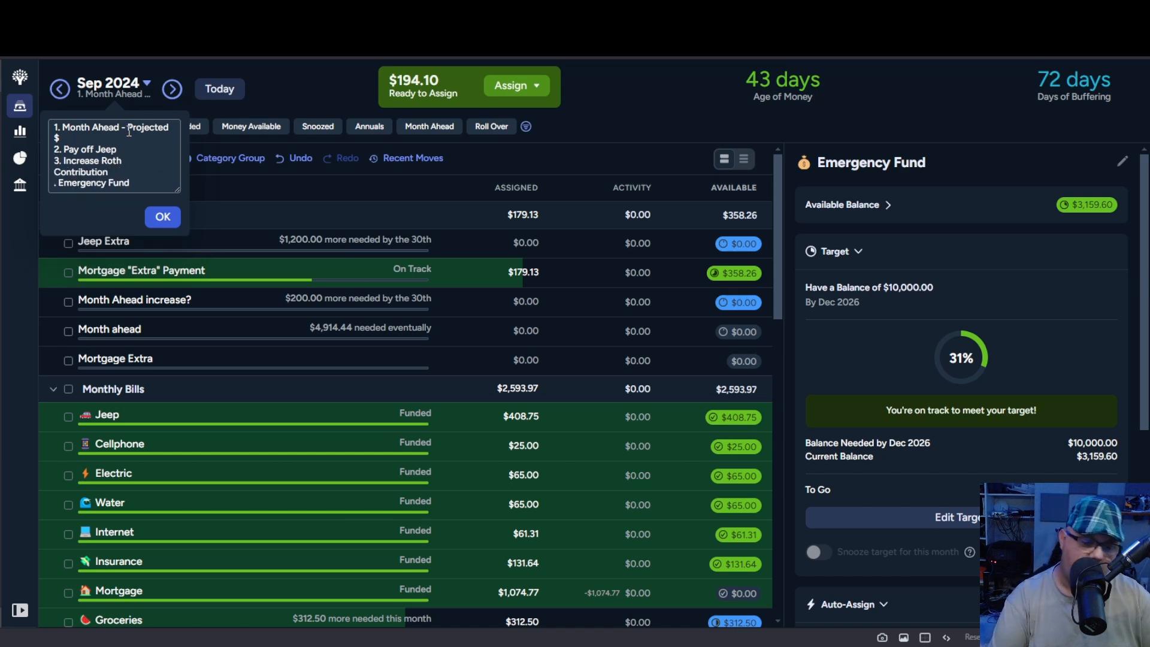
text(4.)
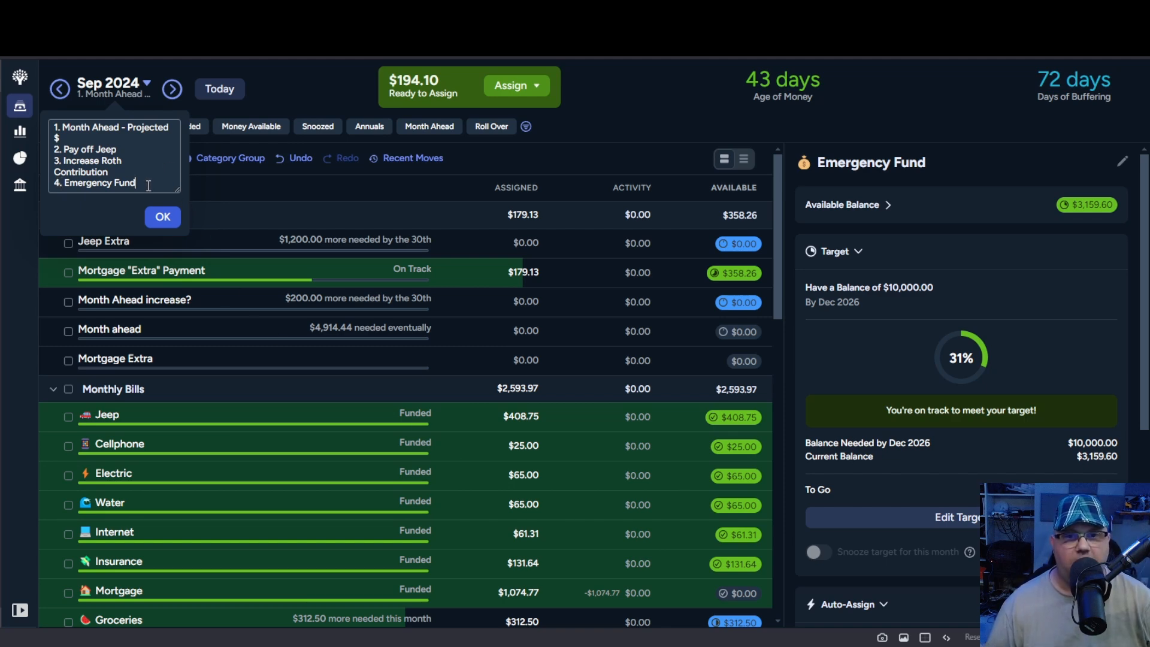
key(Escape)
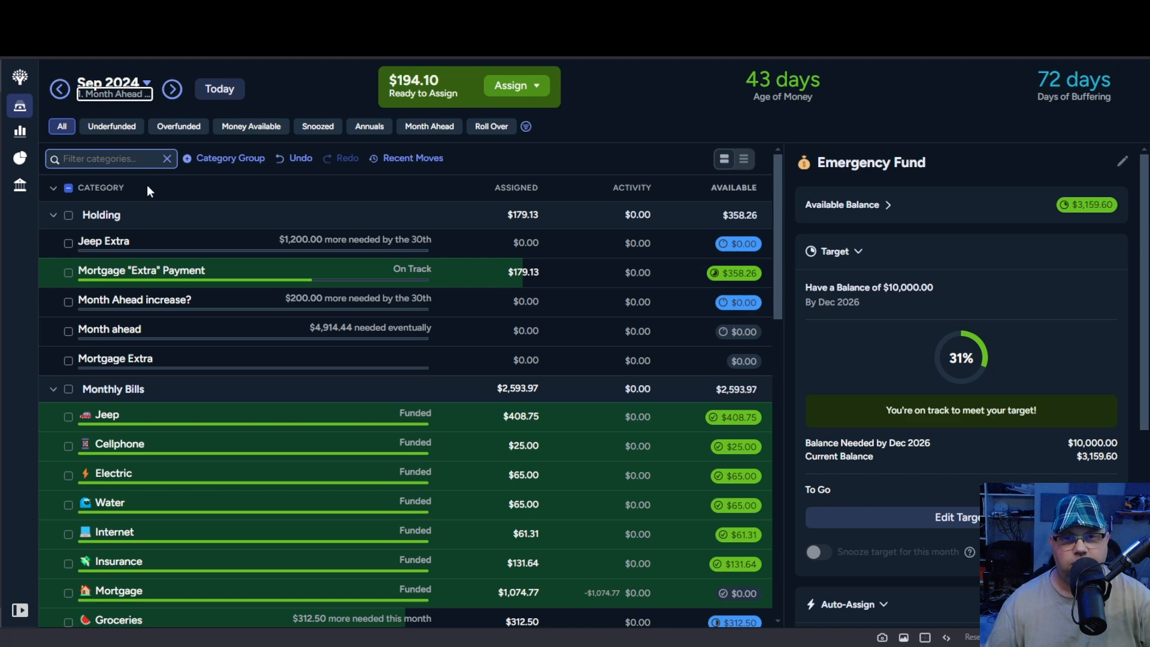
Add "5. Pay off House" as a new last line in the September 2024 note and save it
click(126, 94)
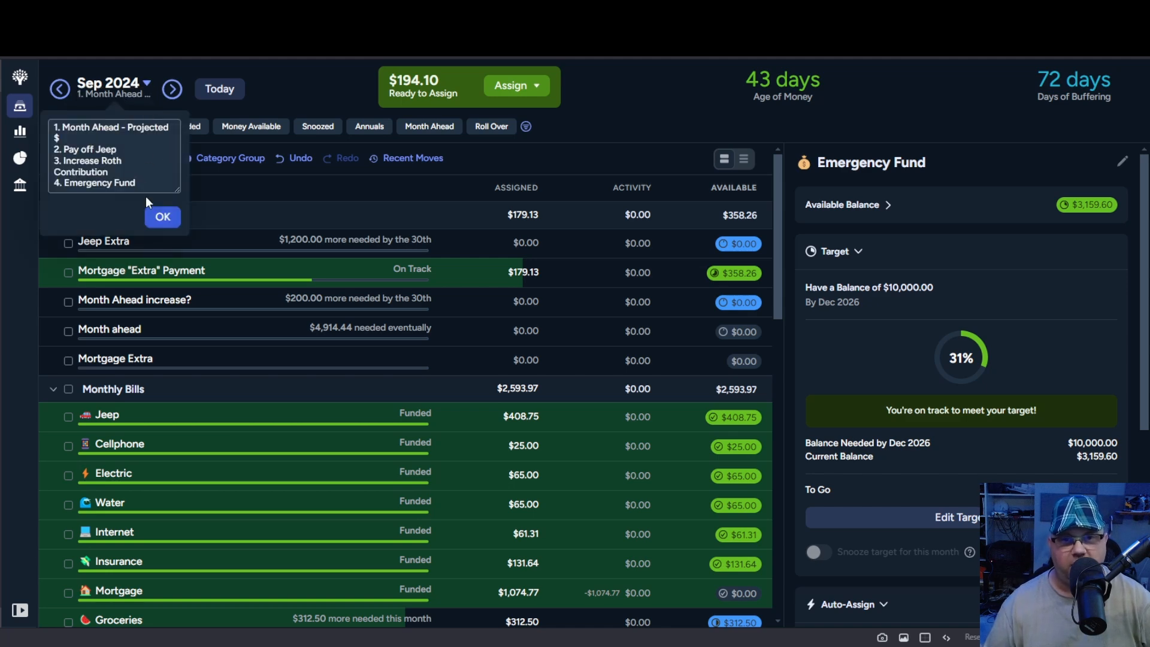
key(Return)
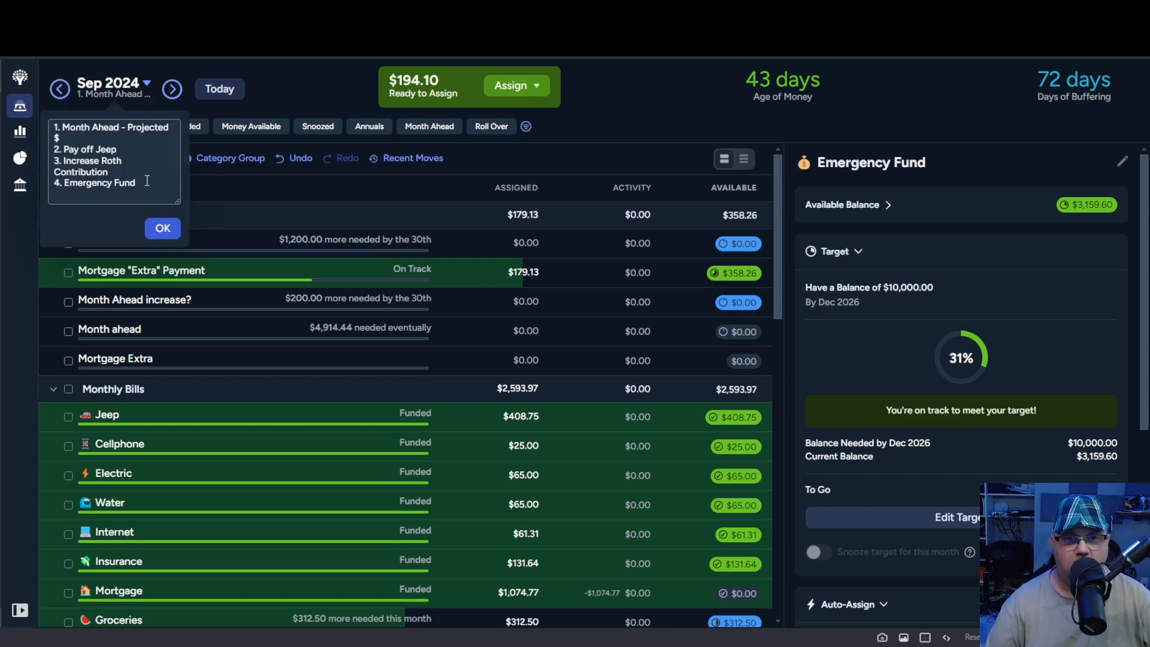
text(5. Pa)
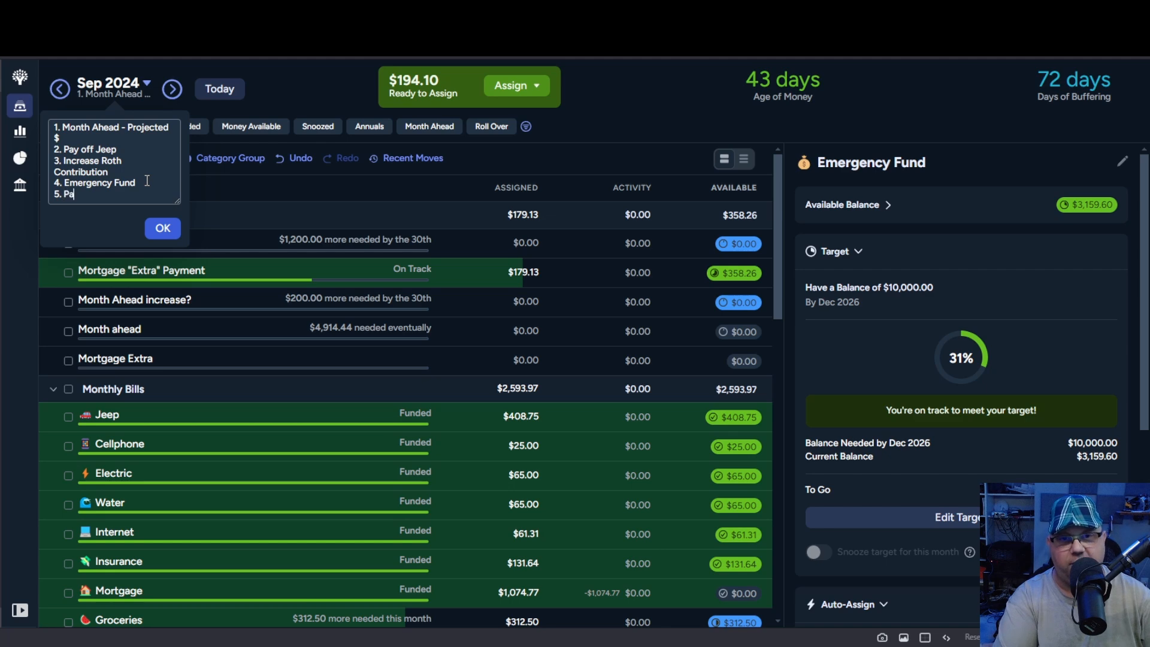
text(y off House)
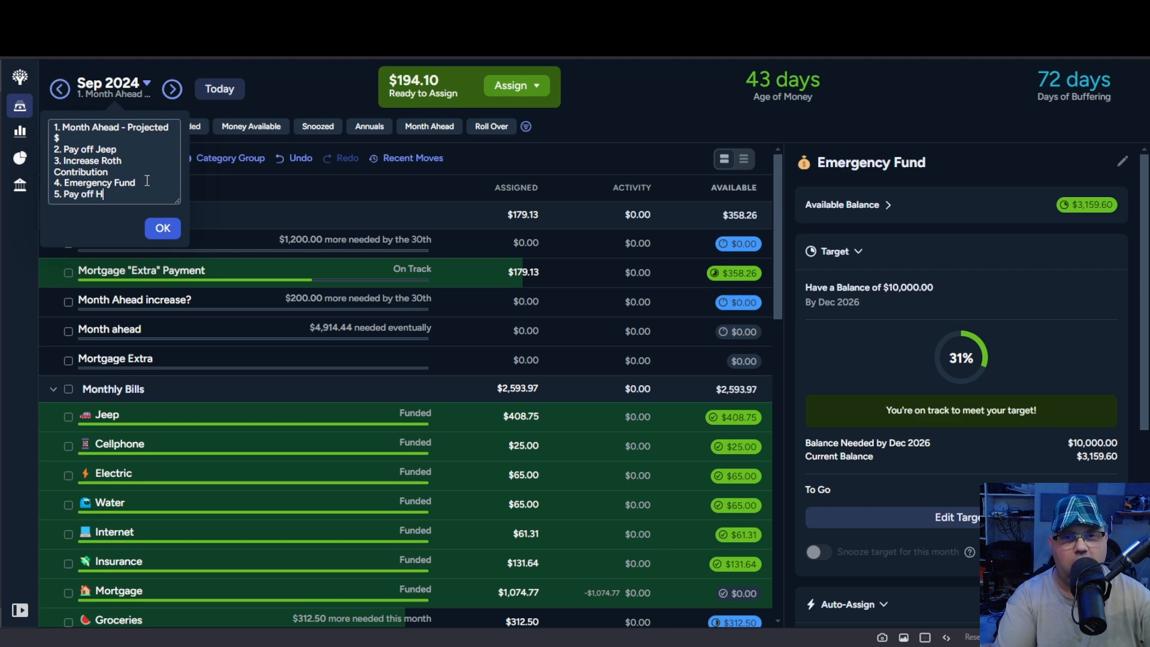
key(Return)
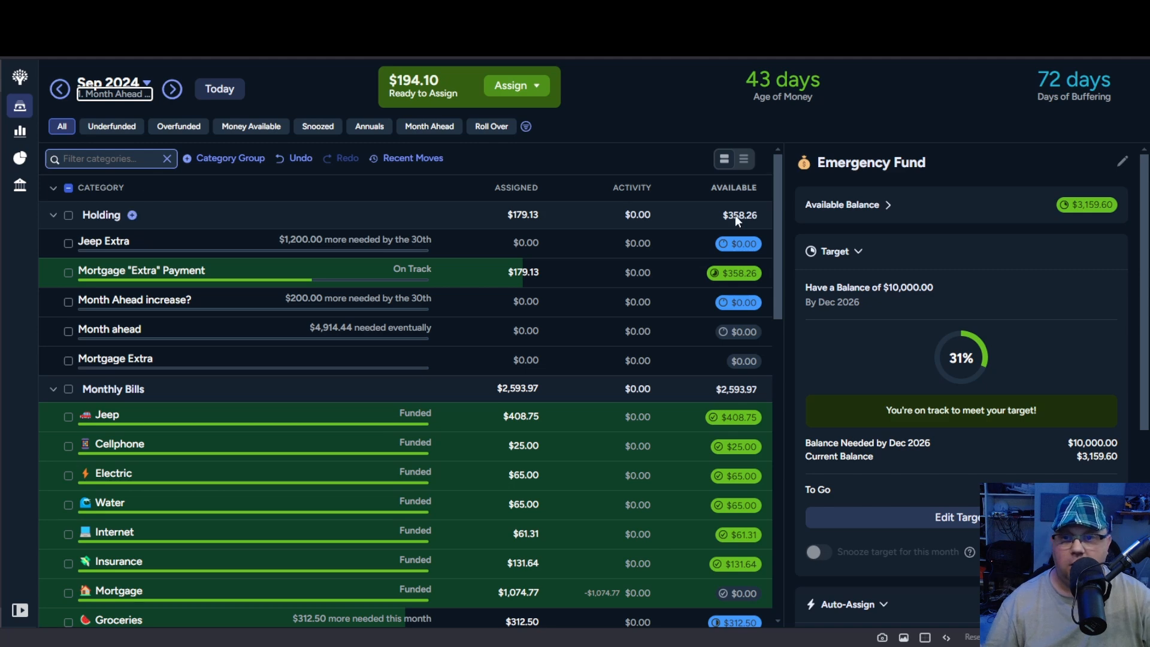
scroll(500, 298, down, 5)
scroll(500, 298, down, 5)
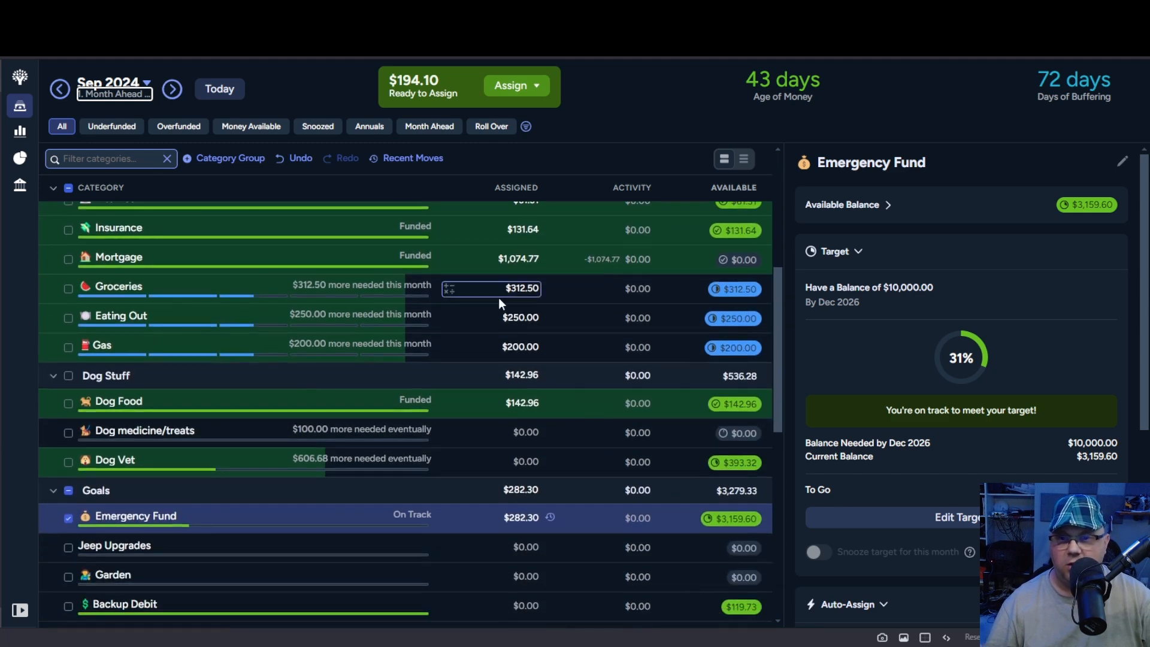
scroll(499, 299, up, 4)
scroll(498, 297, up, 6)
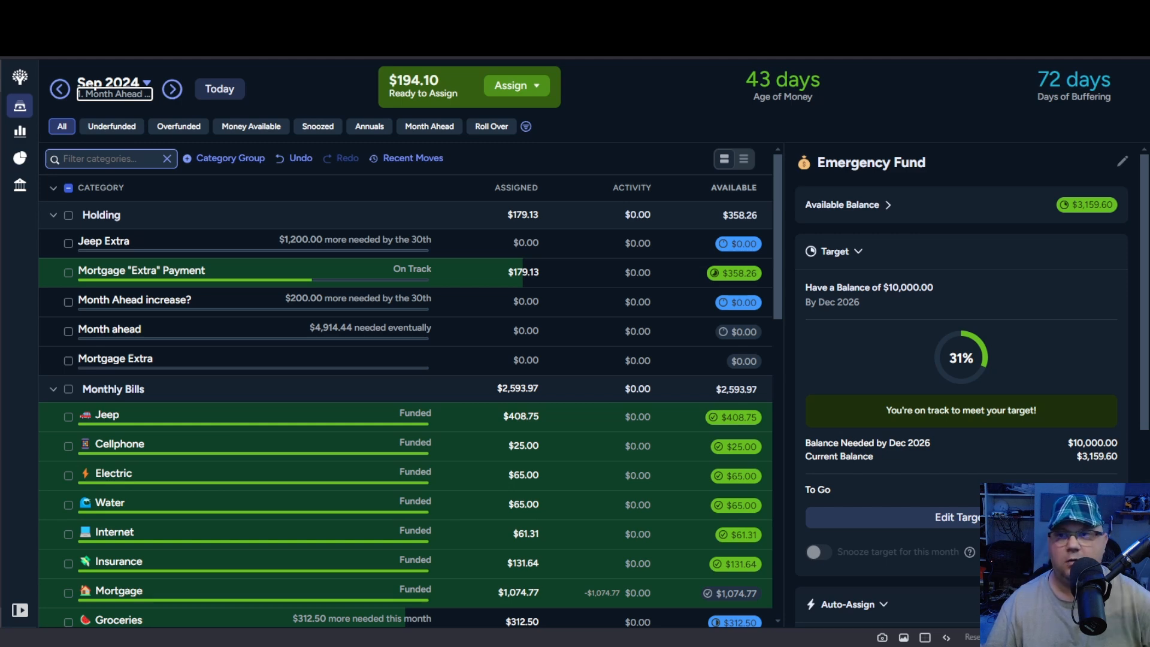
Open the calculator and list every transaction of all accounts by clearing the "83.92" search
key(XF86Calculator)
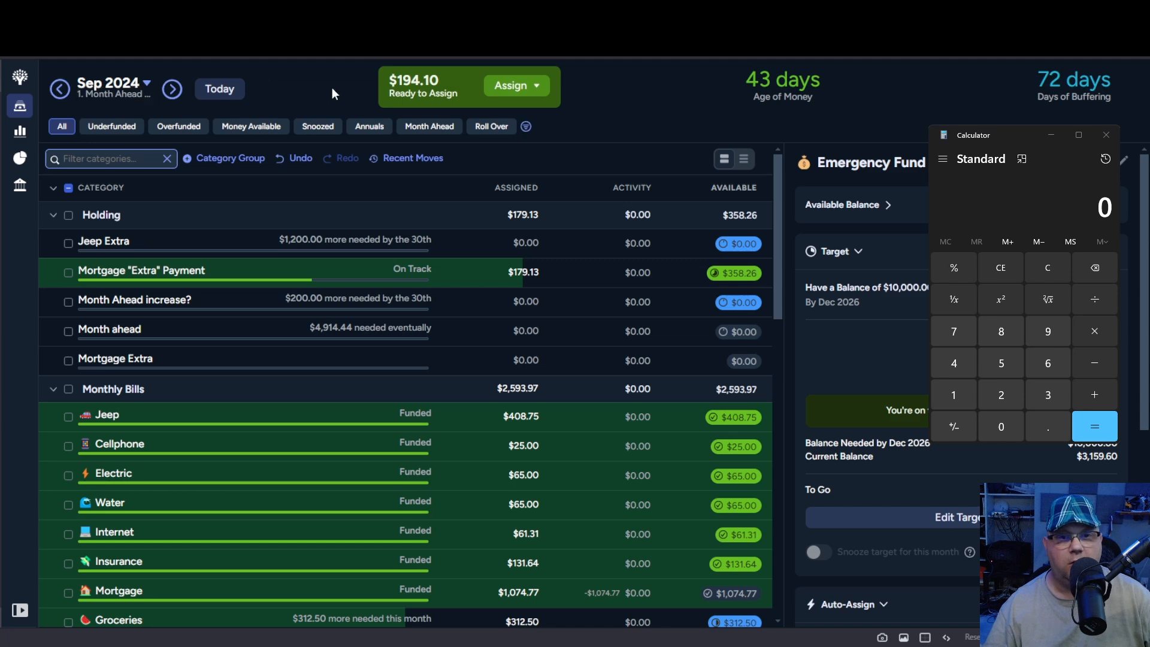
click(59, 89)
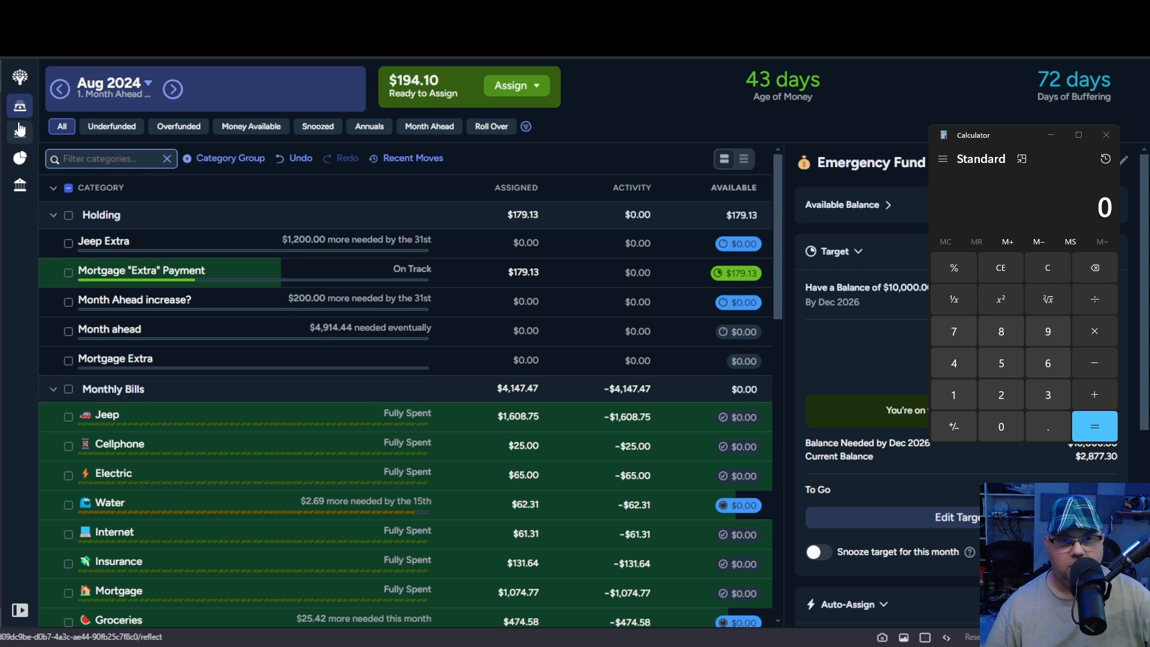
click(20, 184)
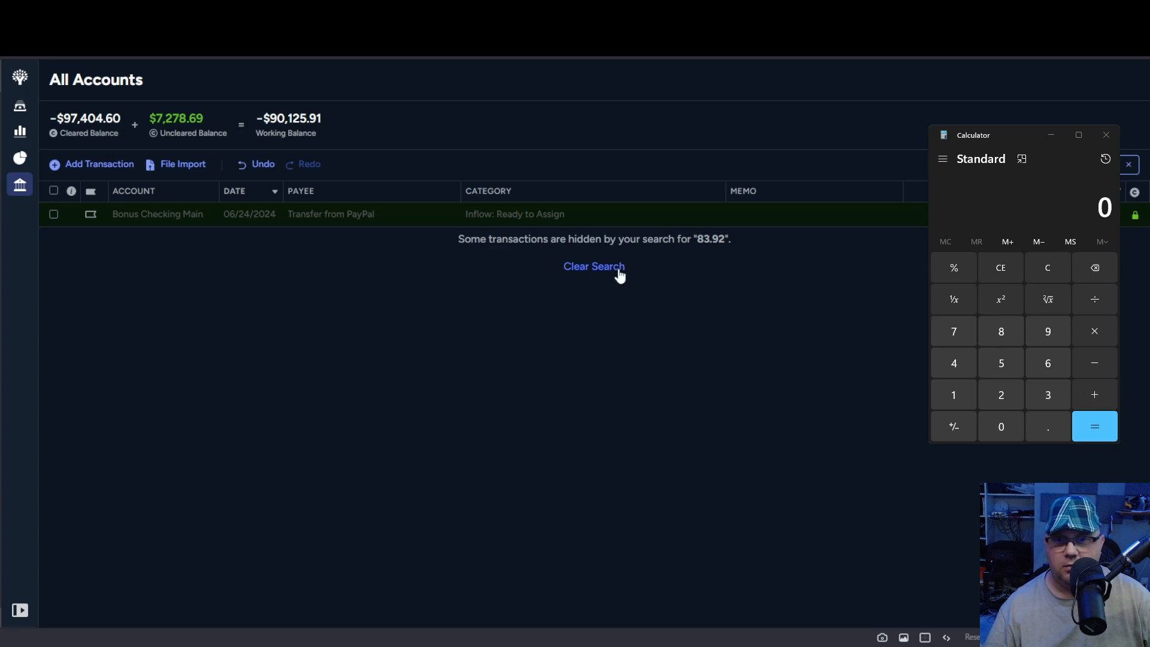
click(600, 273)
Look through the August 2024 transactions of all accounts to examine the Ready to Assign inflows
scroll(532, 370, down, 1)
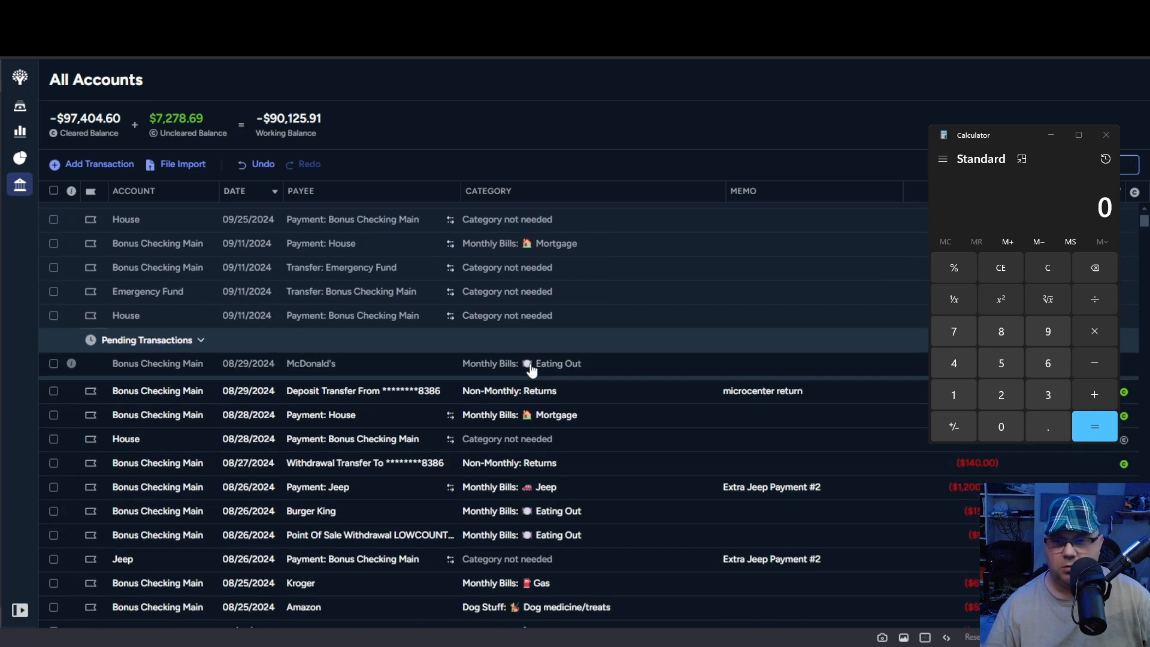
scroll(532, 370, down, 12)
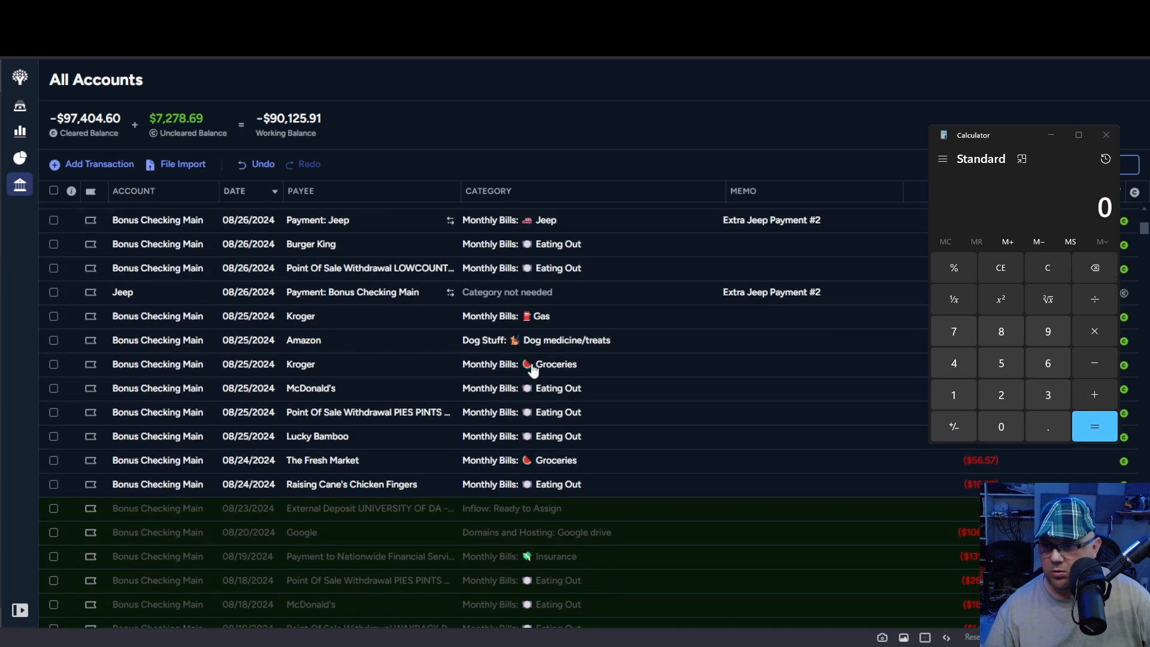
scroll(532, 370, down, 3)
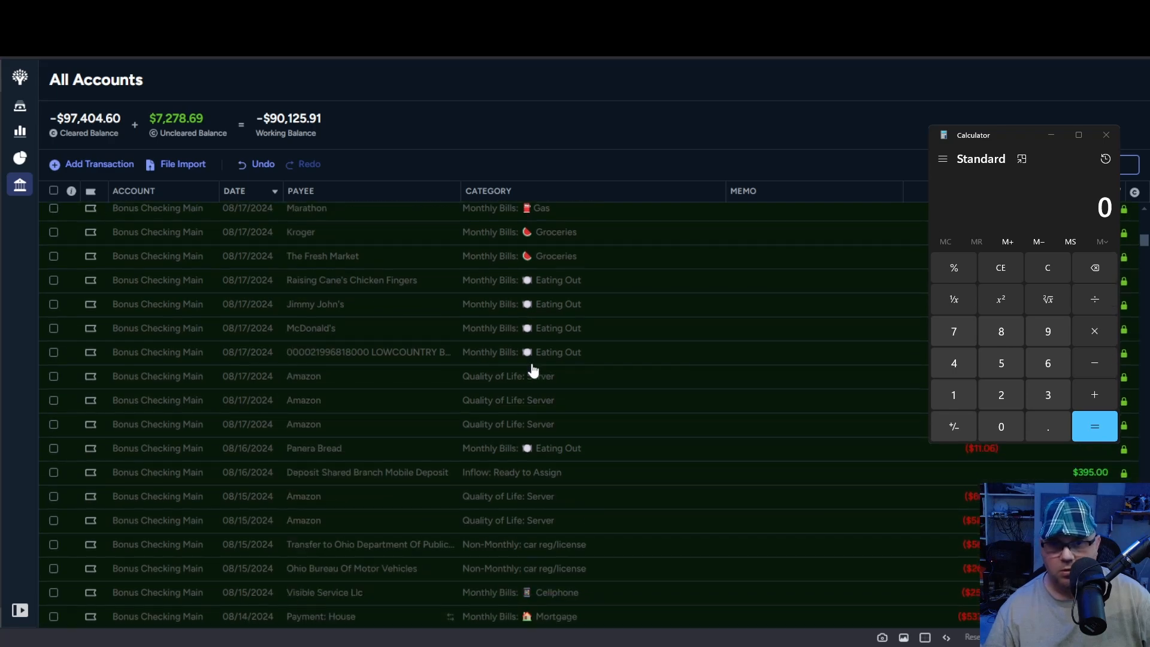
scroll(533, 369, down, 3)
scroll(533, 370, up, 10)
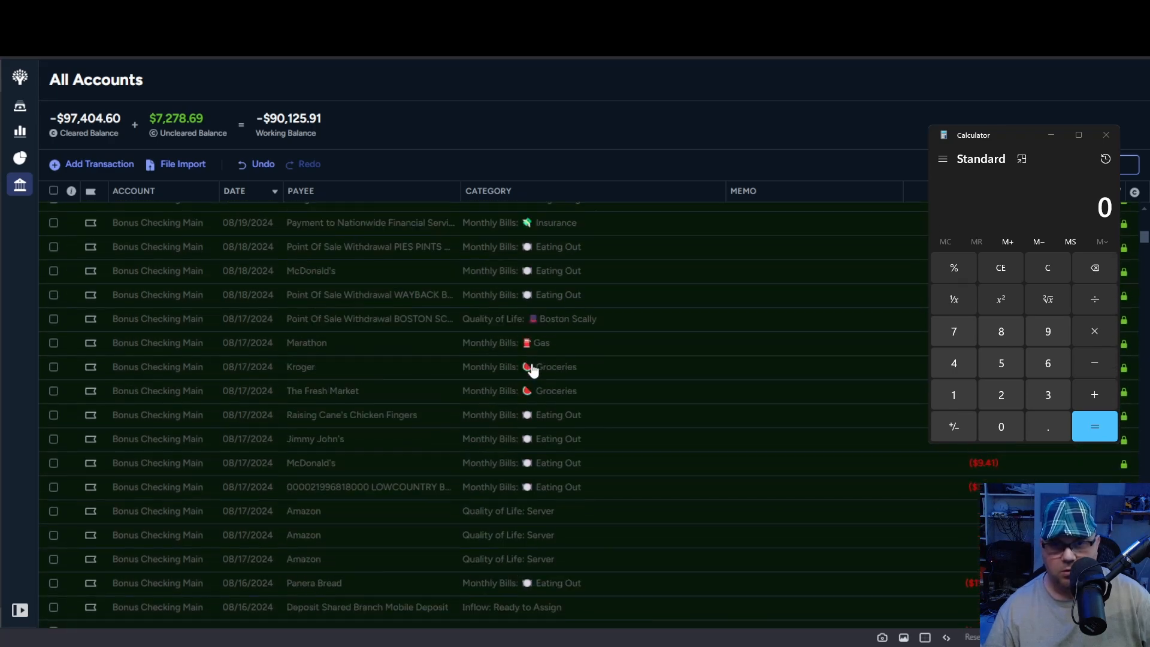
scroll(533, 369, up, 1)
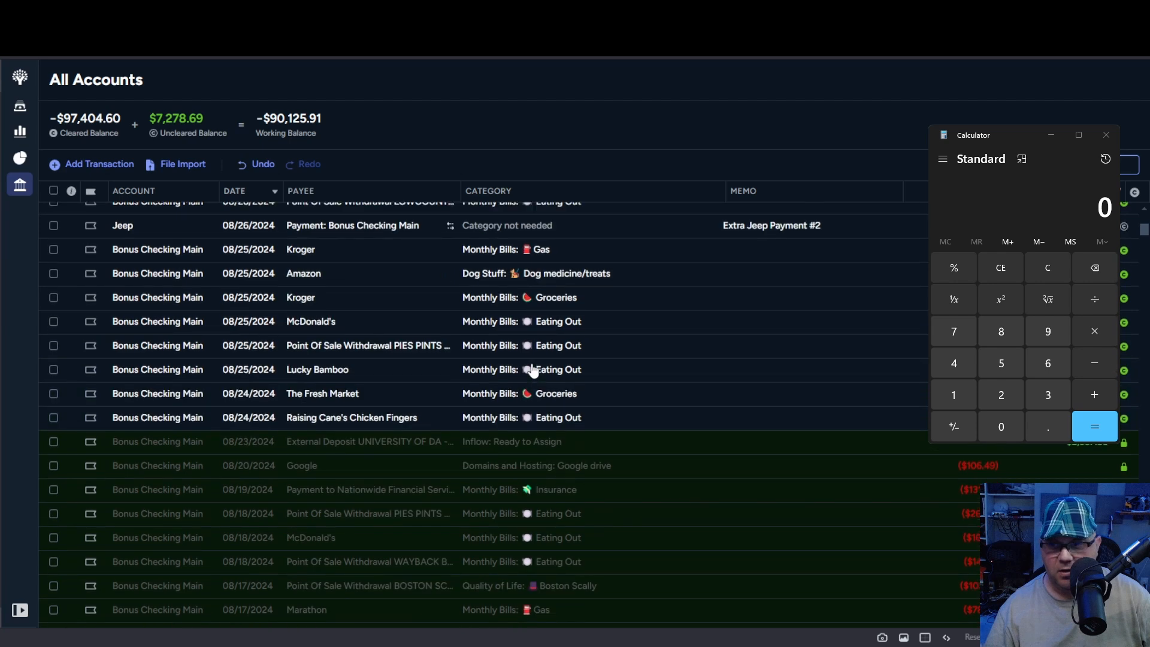
scroll(533, 370, up, 2)
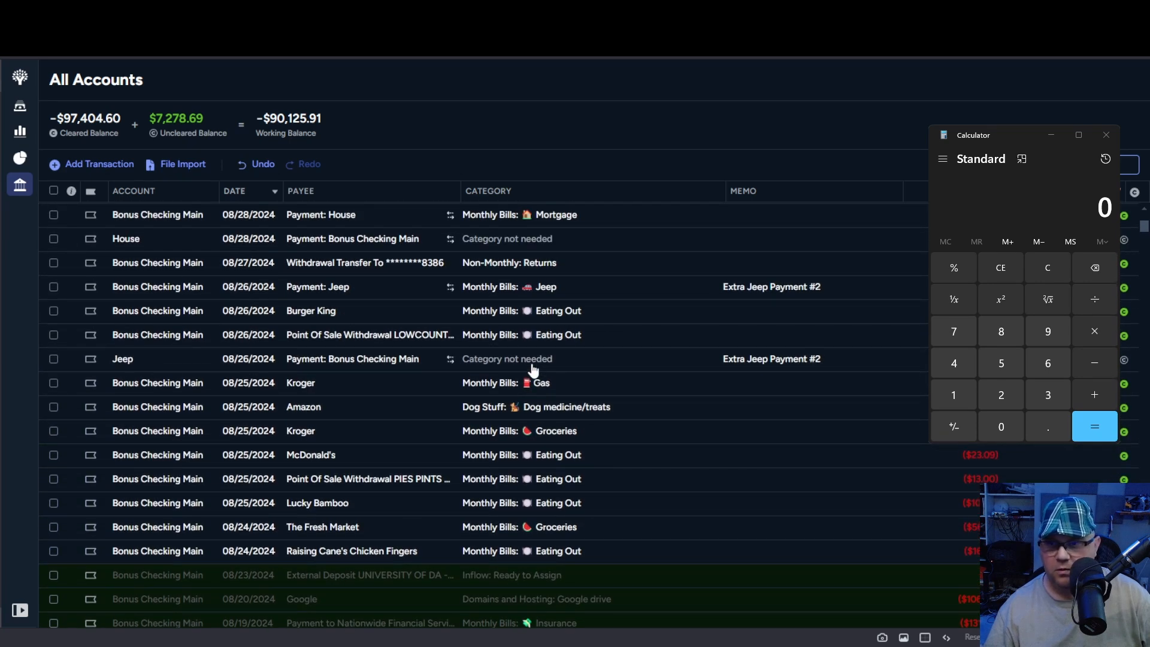
scroll(533, 370, up, 3)
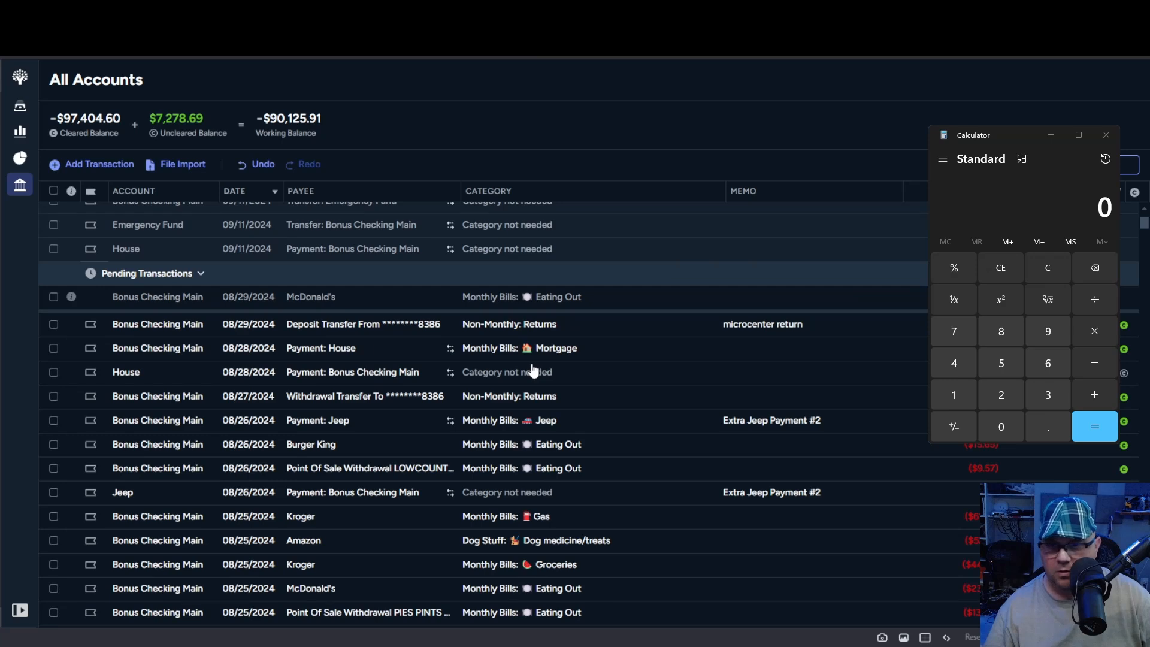
scroll(533, 369, down, 1)
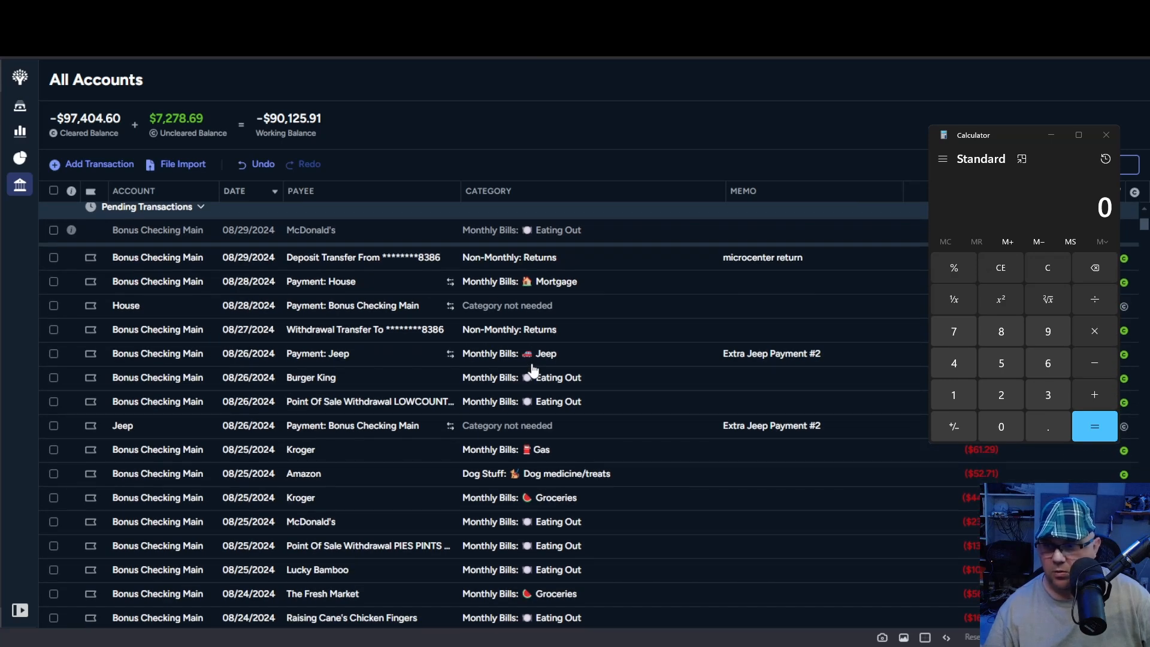
scroll(534, 370, down, 4)
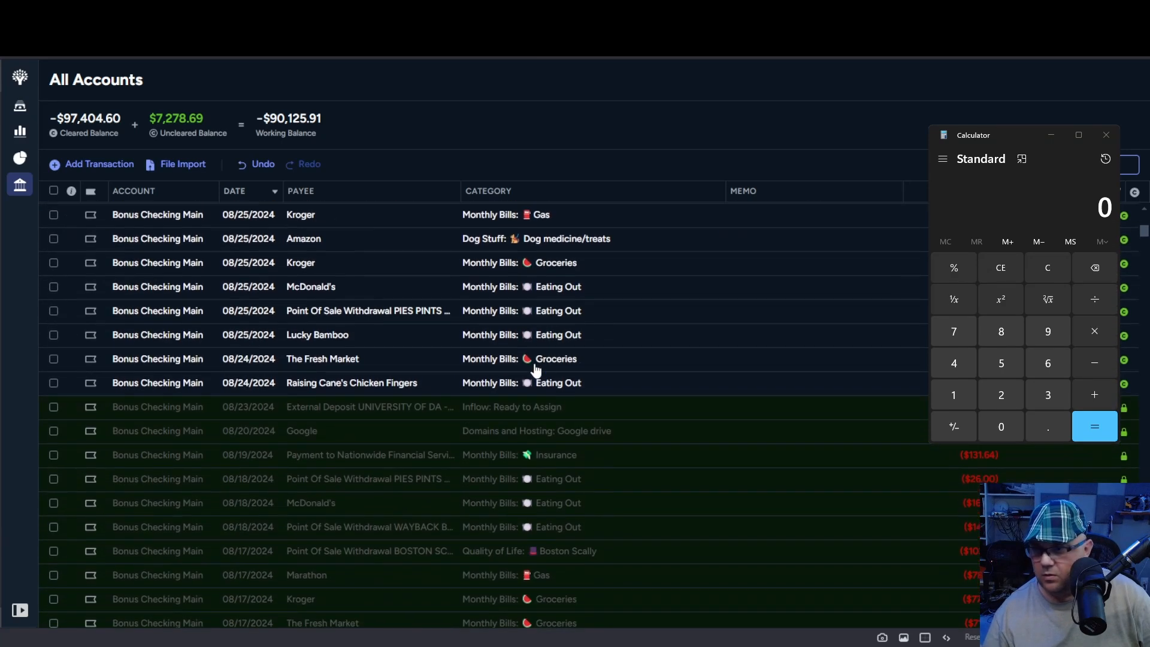
scroll(536, 370, down, 4)
scroll(536, 370, up, 2)
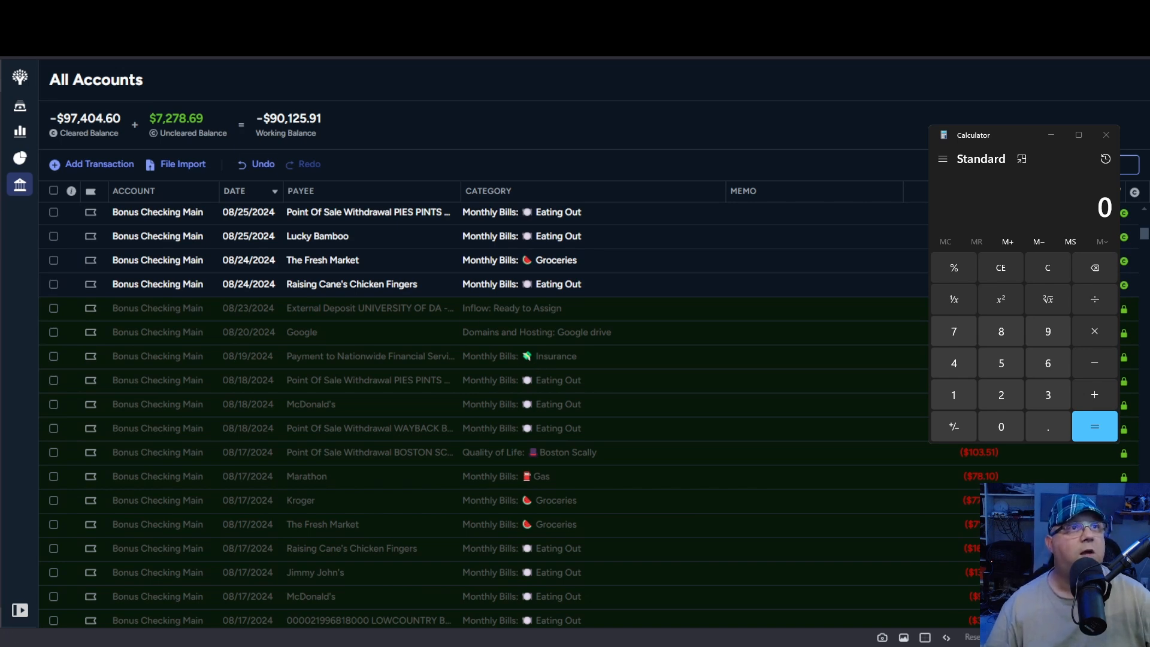
Multiply the paycheck amount 2667.85 by 2 in the calculator
click(1007, 393)
click(1055, 361)
click(1055, 361)
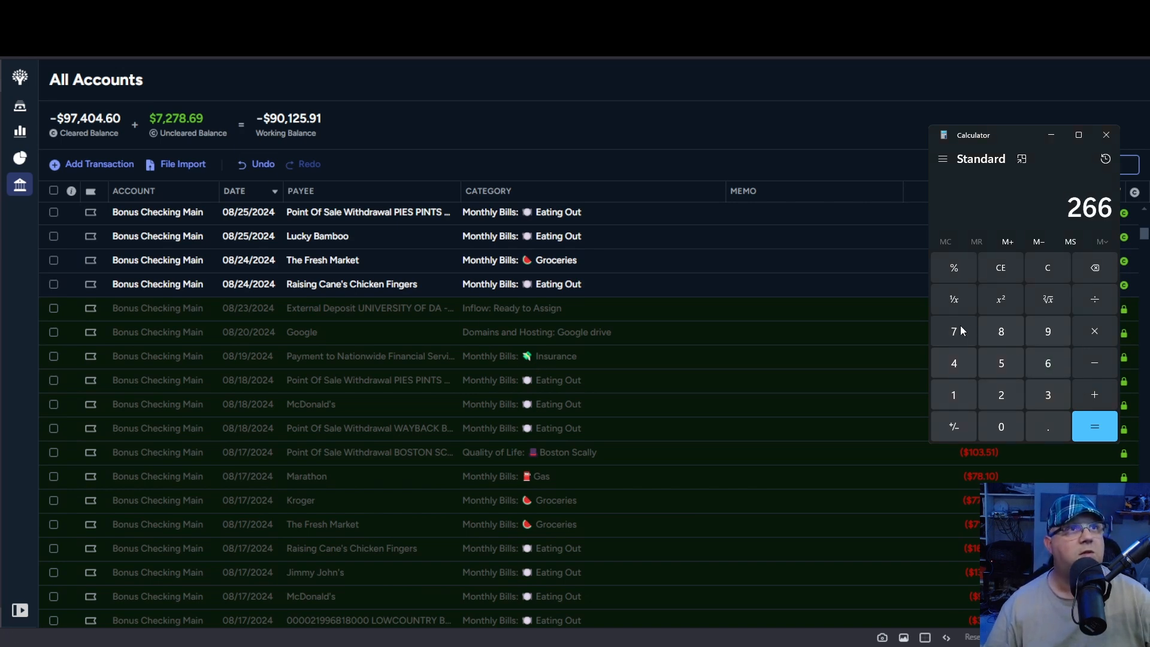
click(959, 331)
click(1047, 425)
click(1006, 333)
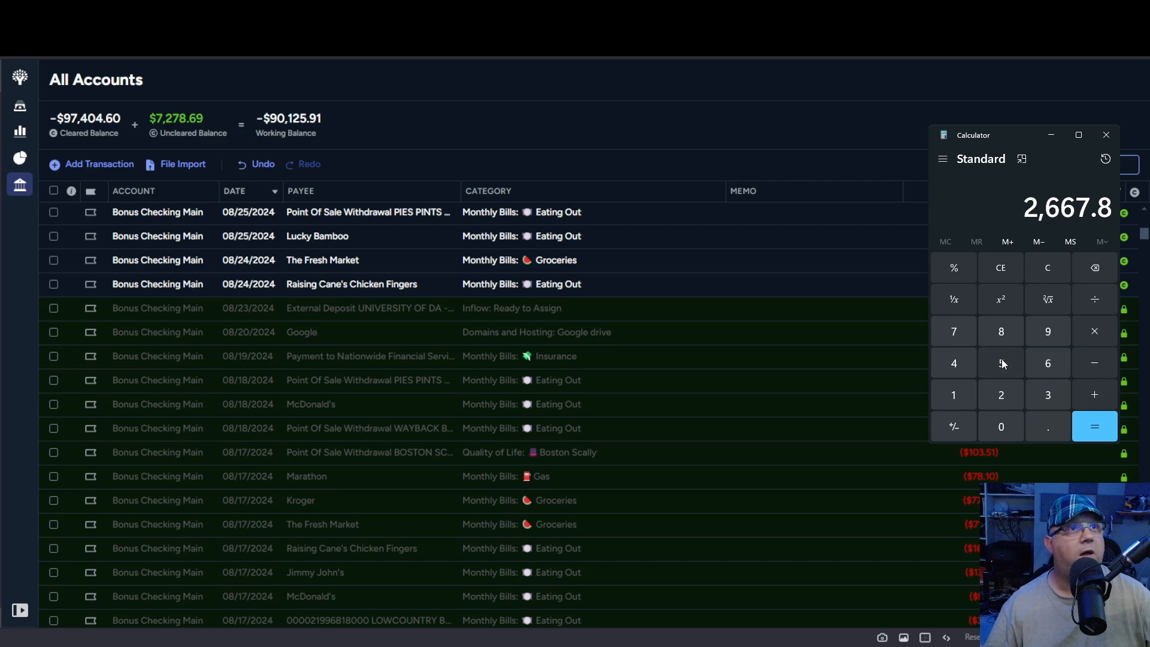
click(1001, 363)
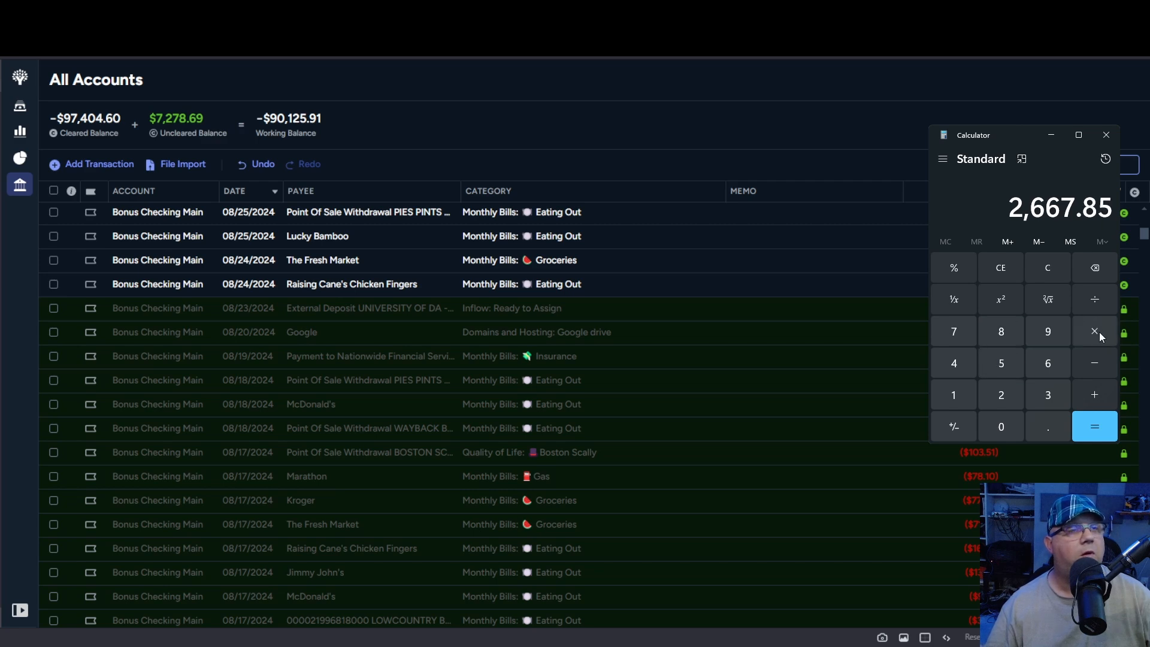
click(1098, 332)
click(1005, 394)
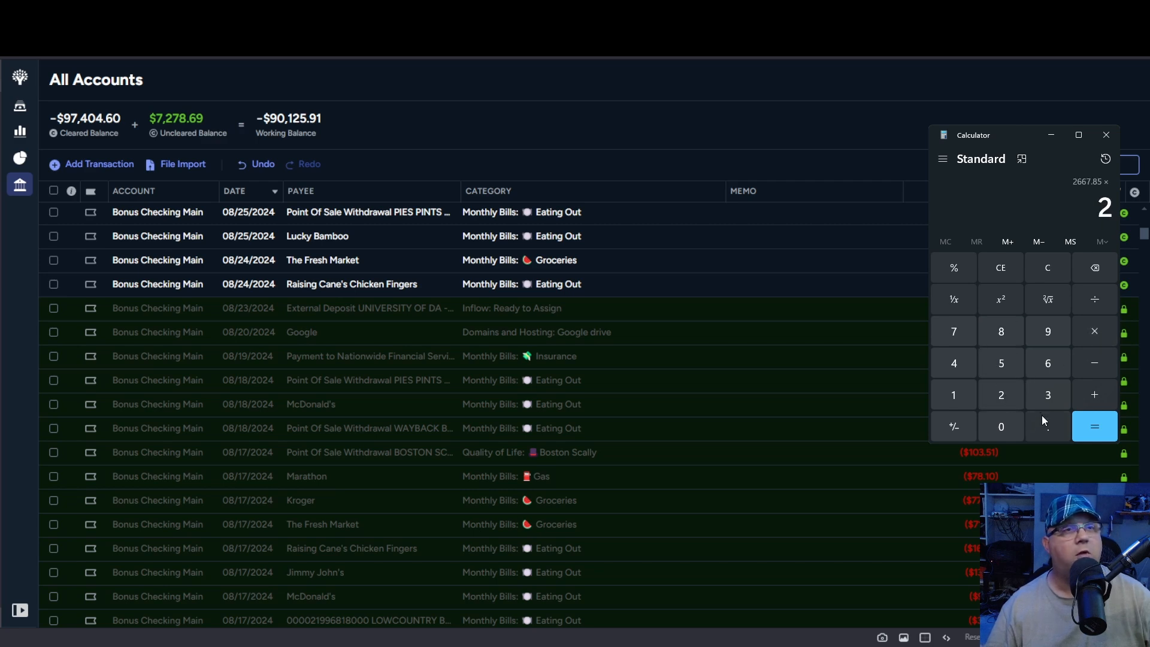
click(1098, 432)
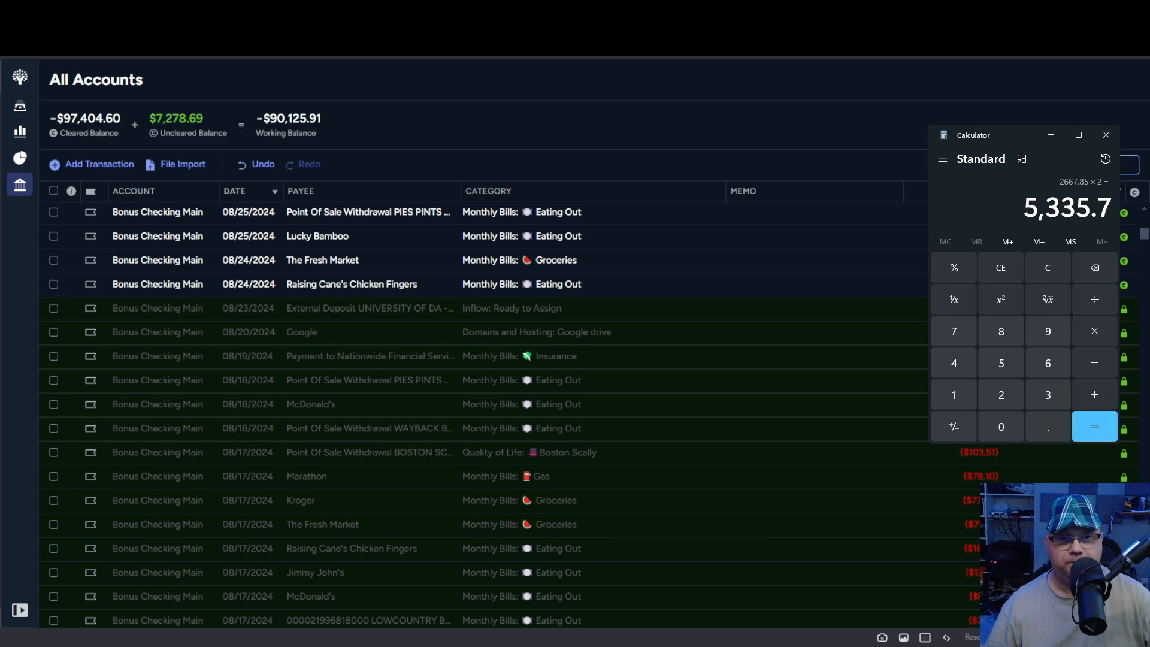
Open the September 2024 budget and subtract 1400 from the doubled paycheck amount in the calculator
click(22, 108)
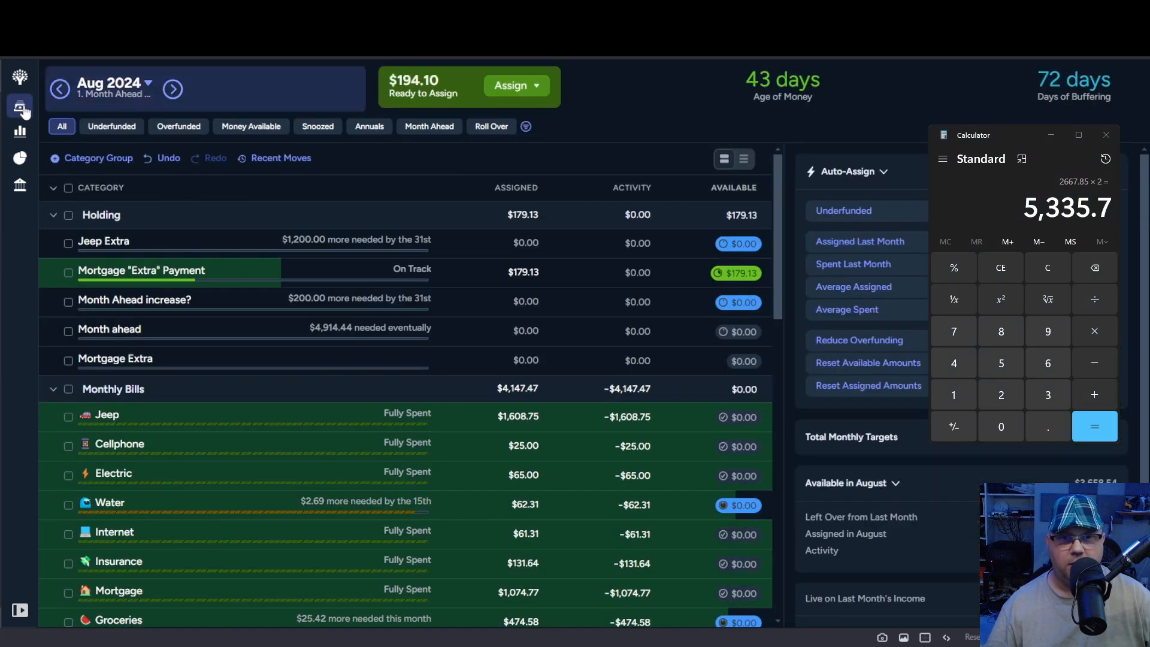
click(173, 89)
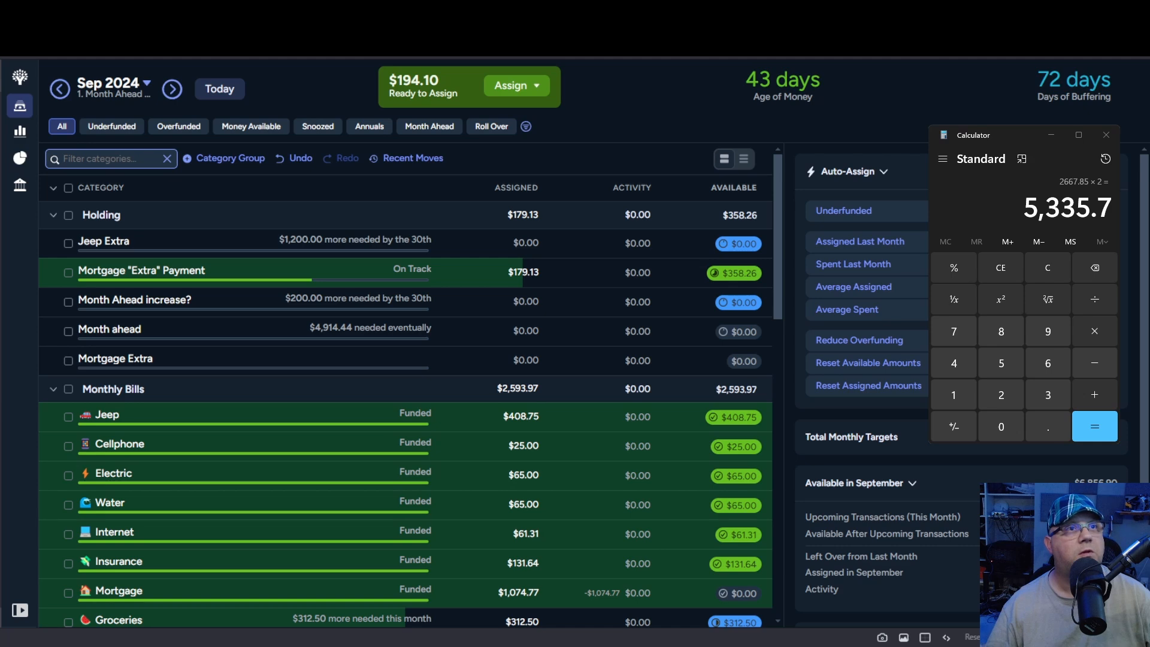
click(1094, 363)
click(954, 395)
click(954, 363)
click(1001, 426)
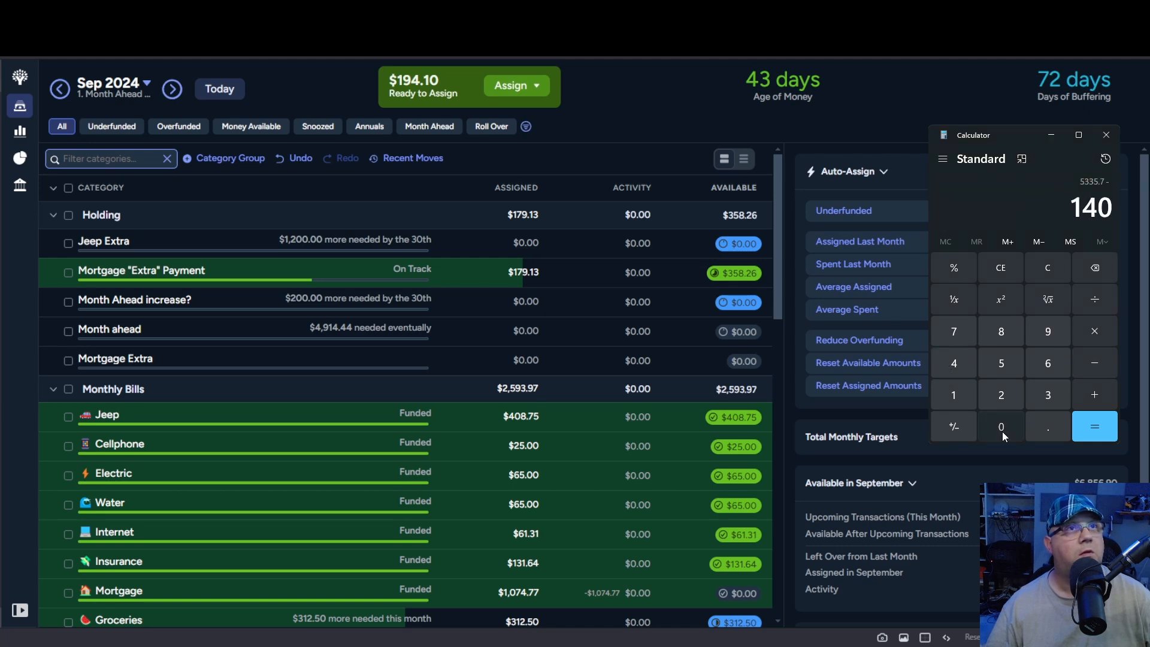
click(1001, 431)
click(1104, 429)
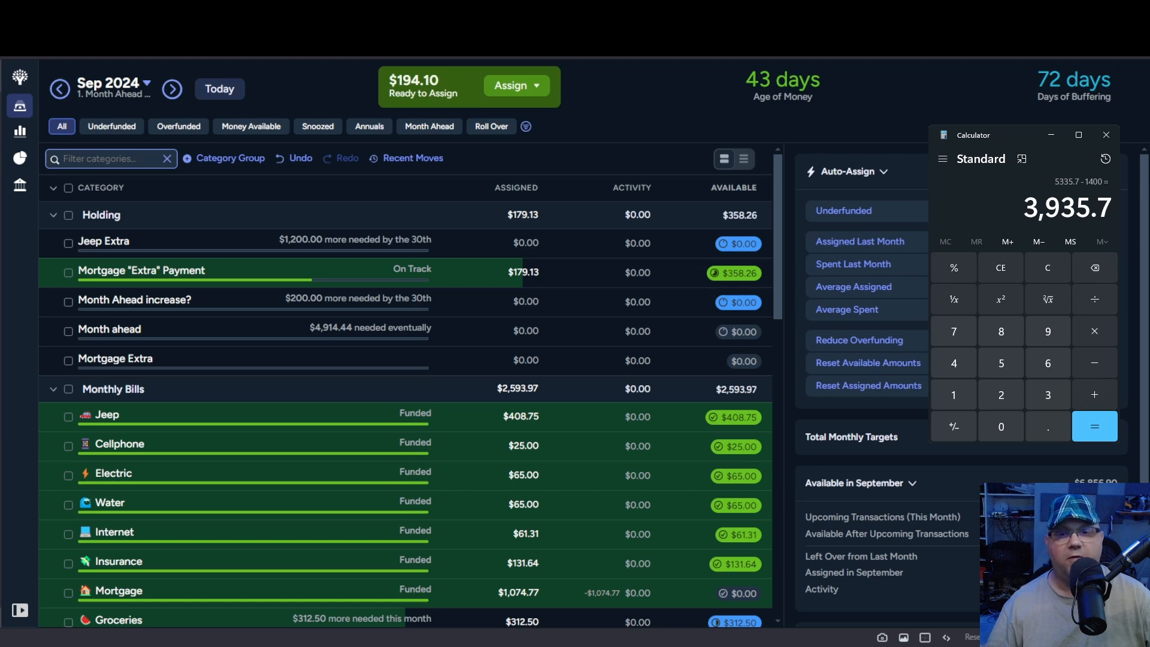
Subtract the 312.50 still needed for Groceries in September from the running calculator total
scroll(407, 413, down, 5)
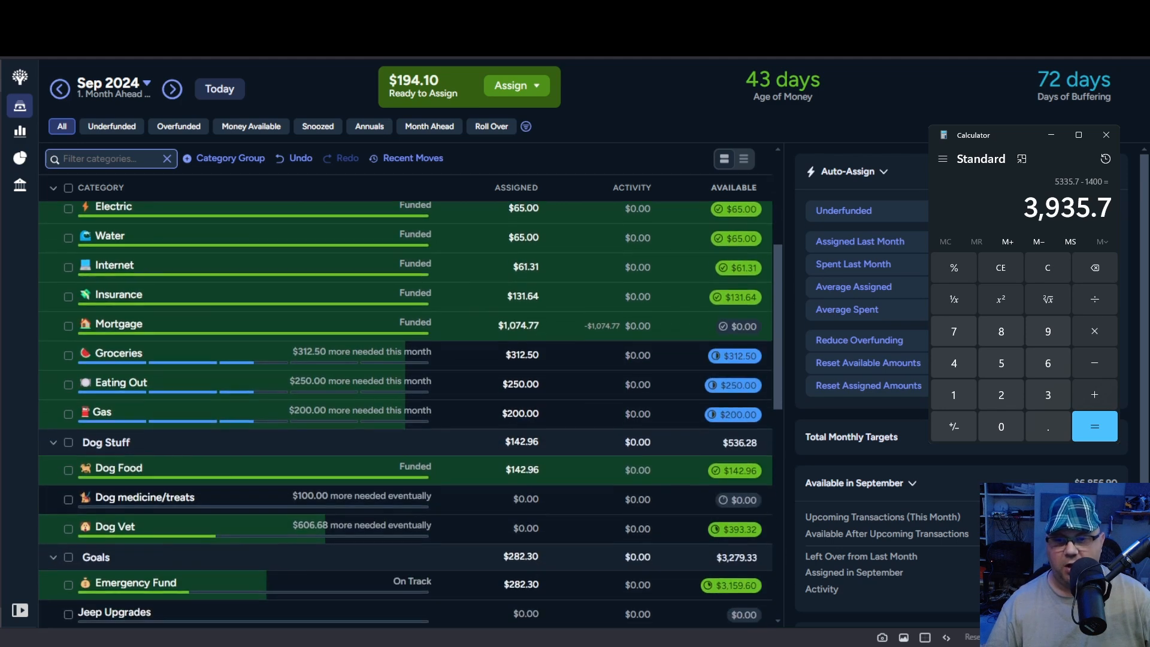
scroll(408, 413, down, 1)
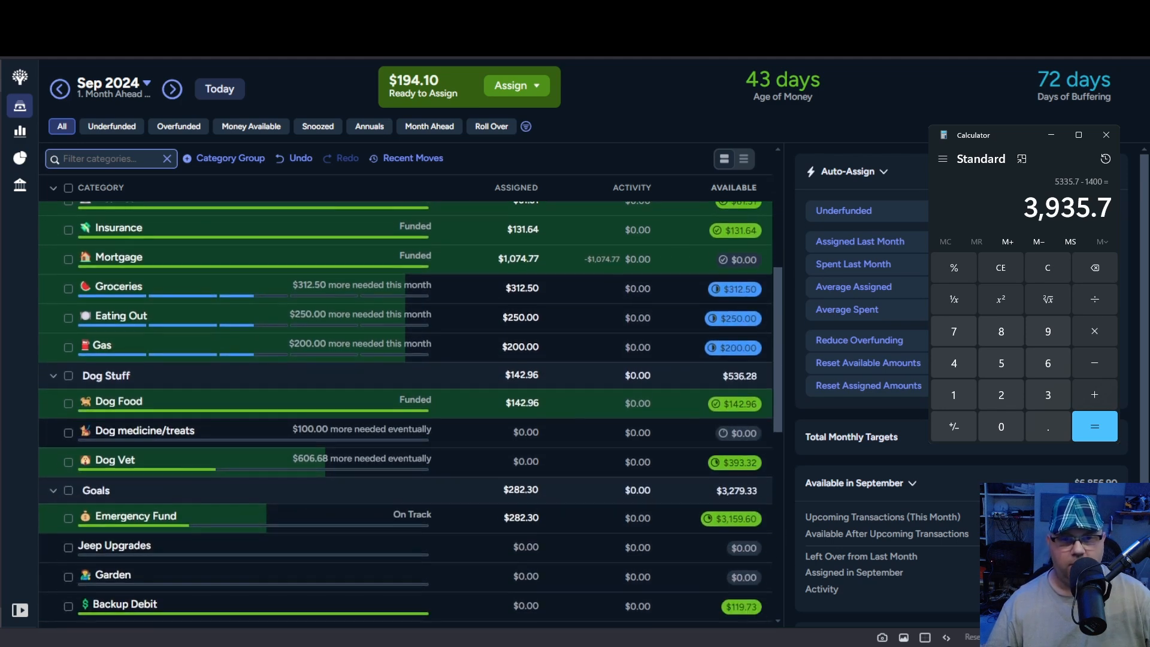
click(1091, 362)
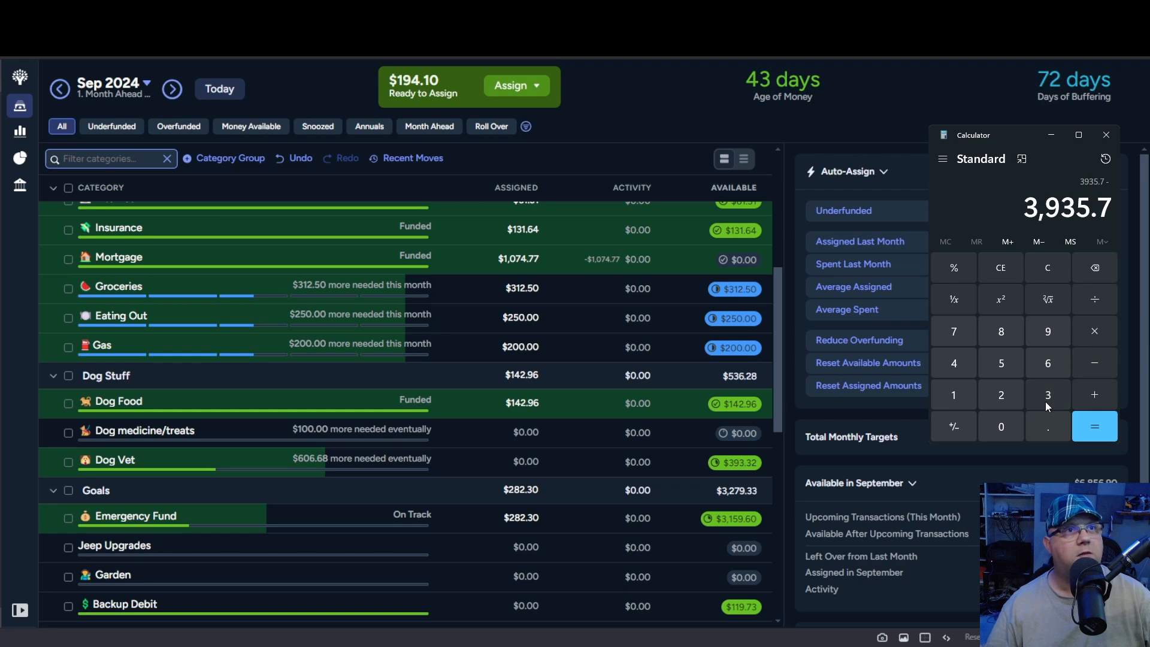
click(1047, 403)
click(966, 395)
click(996, 394)
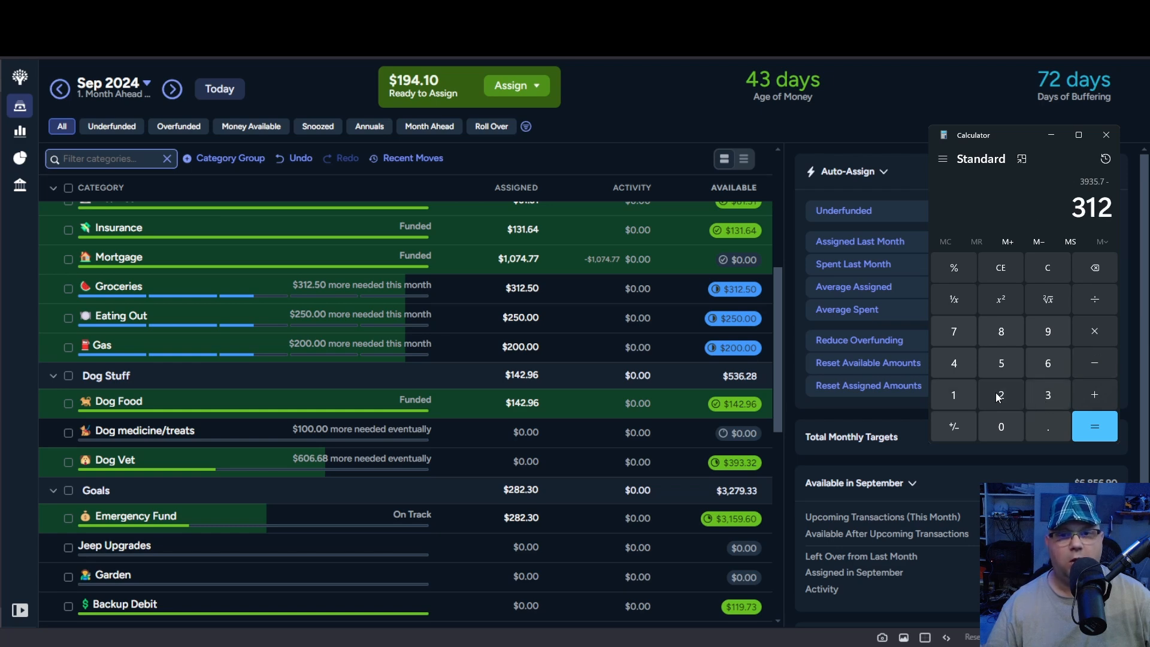
click(1051, 428)
click(997, 369)
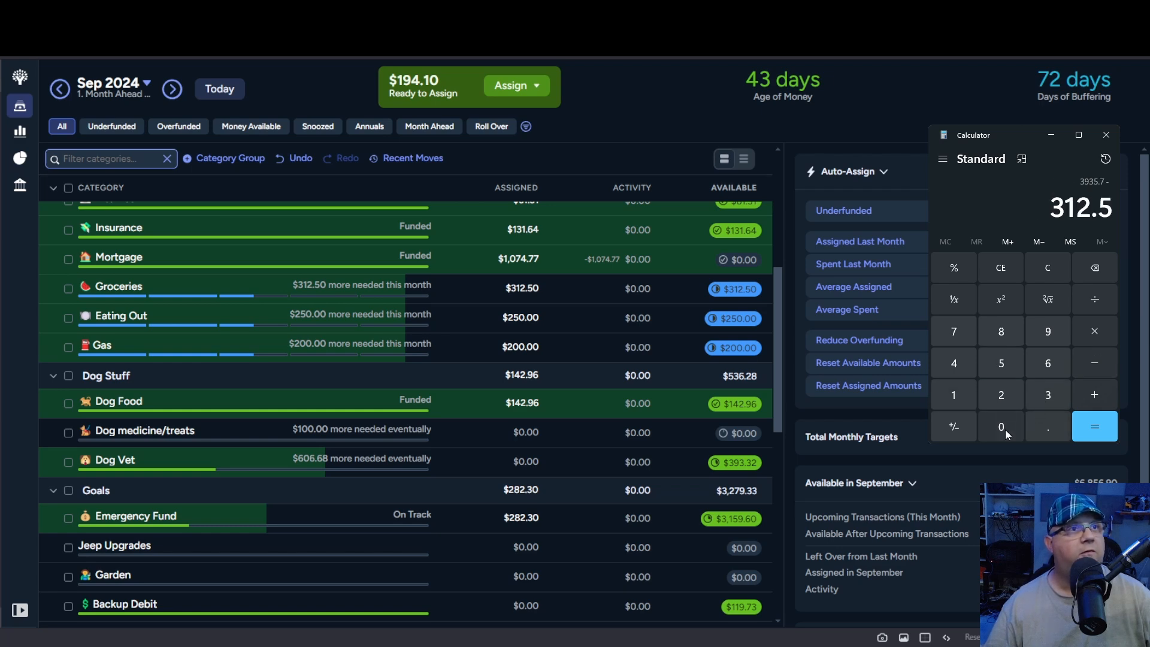
click(1004, 429)
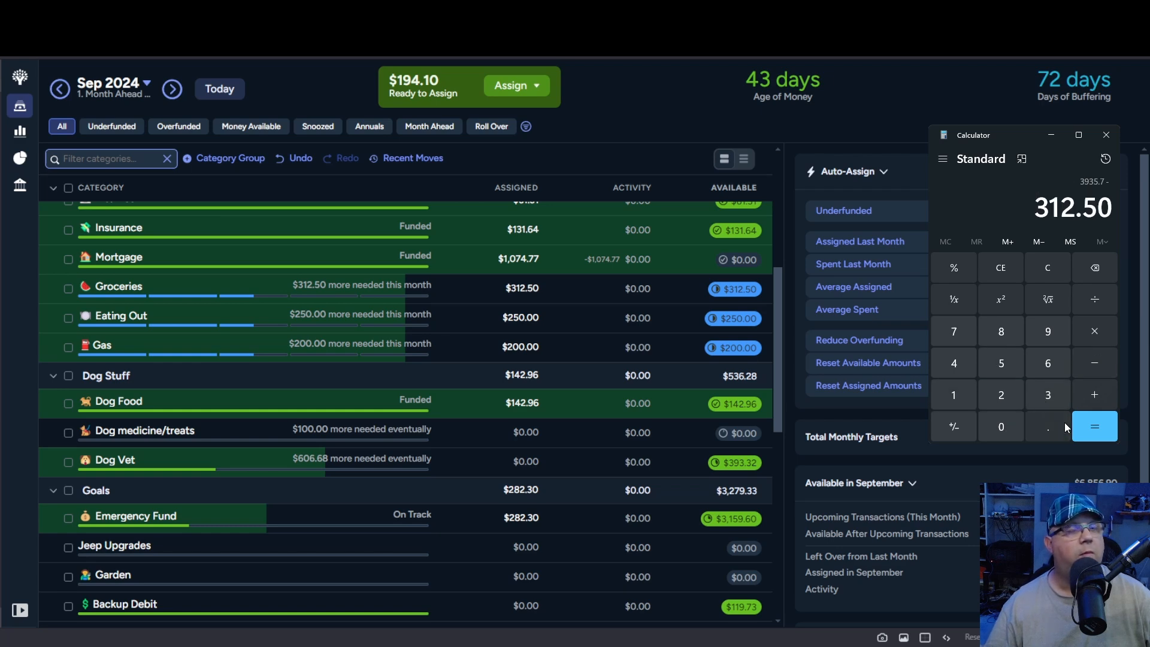
click(1109, 431)
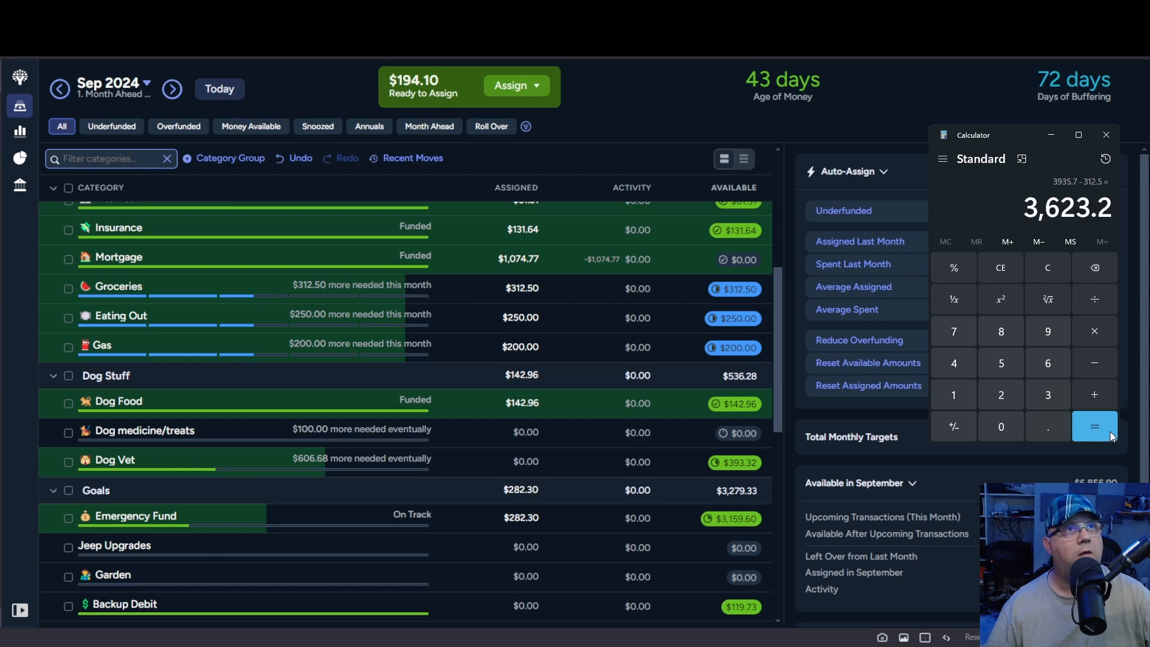
Subtract 250 for Eating Out and 200 for Gas from the running calculator total
click(1093, 362)
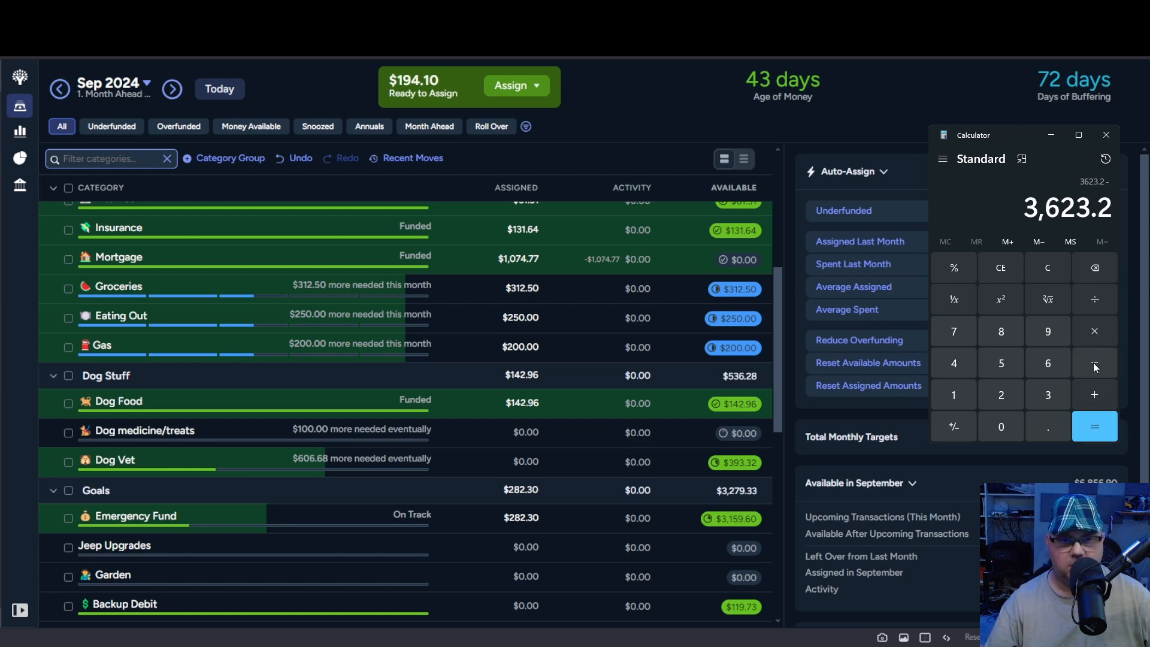
text(250)
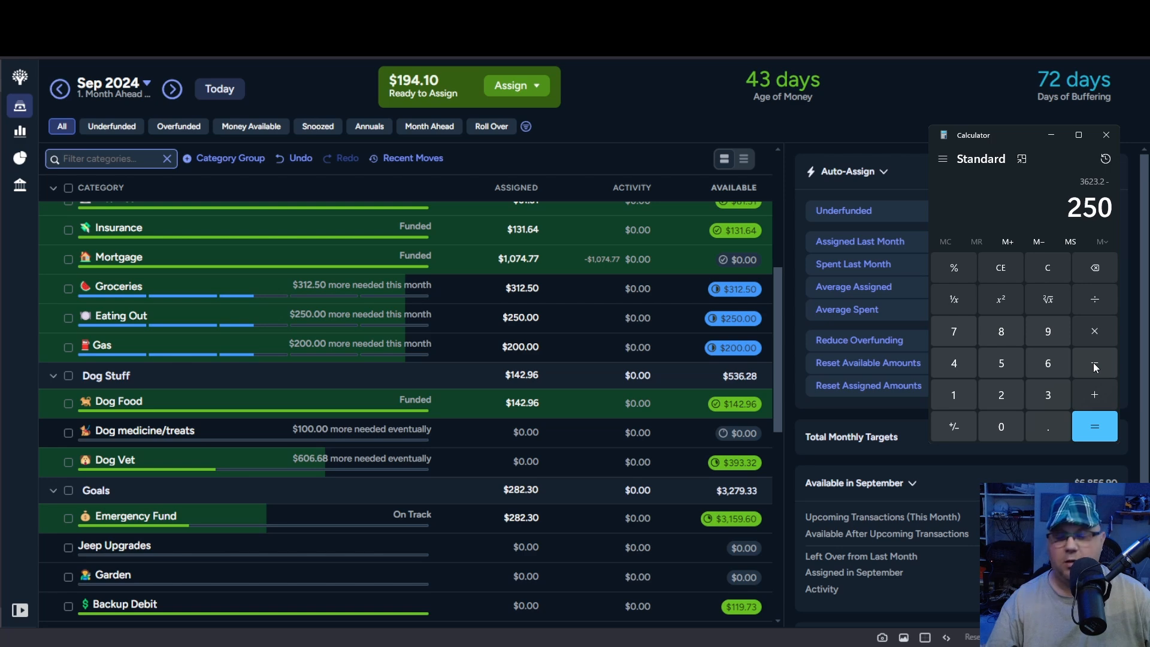
click(1094, 362)
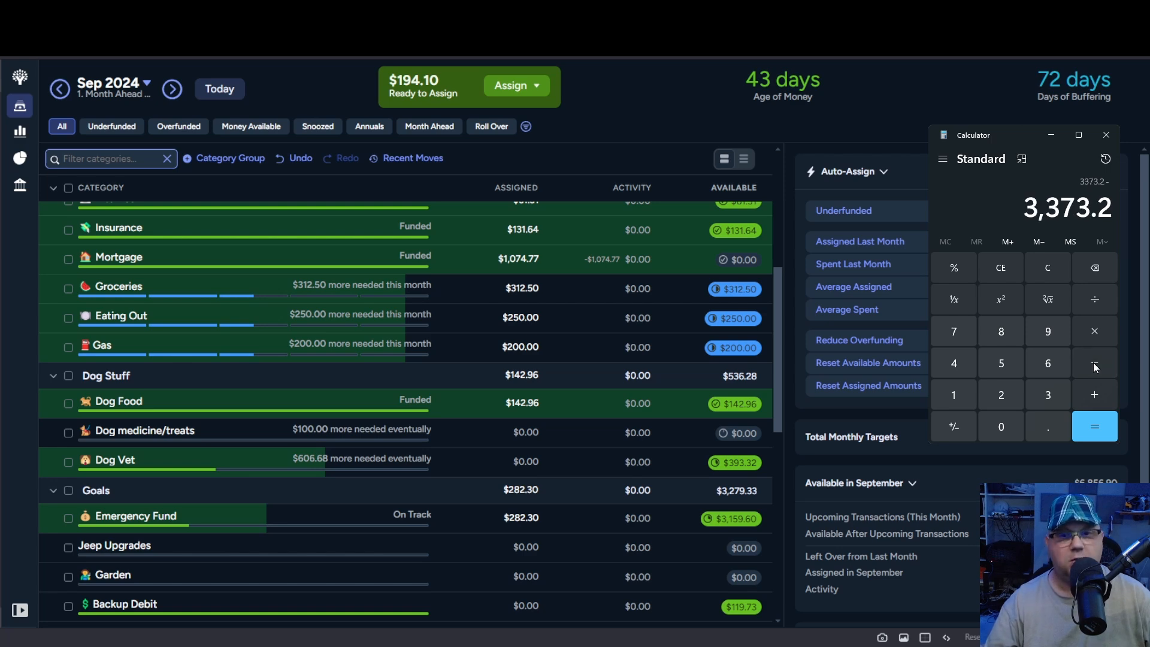
text(200)
key(Return)
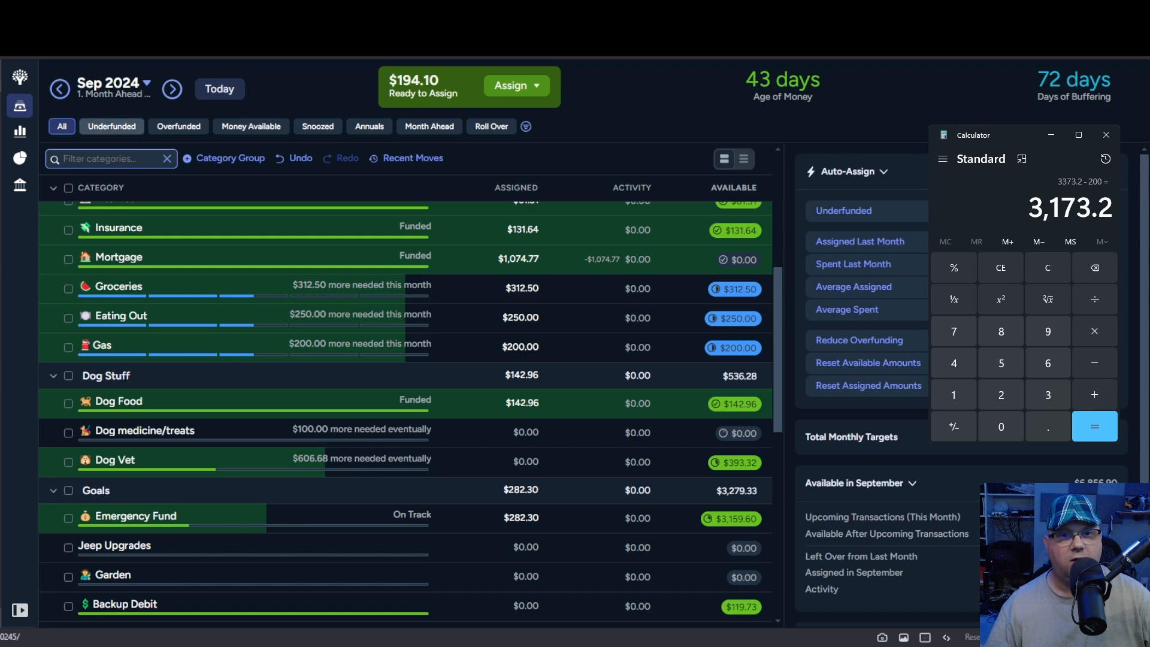
Enter 3173.20 as the projected Month Ahead amount in the September 2024 note and save it
click(114, 94)
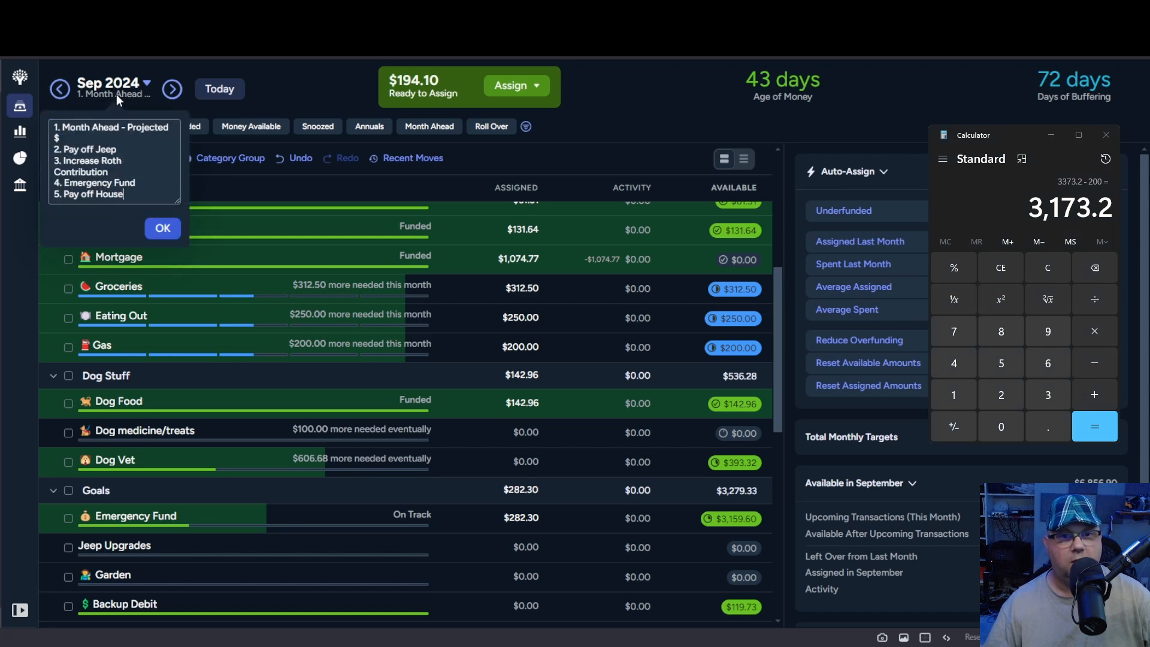
click(90, 138)
text(31)
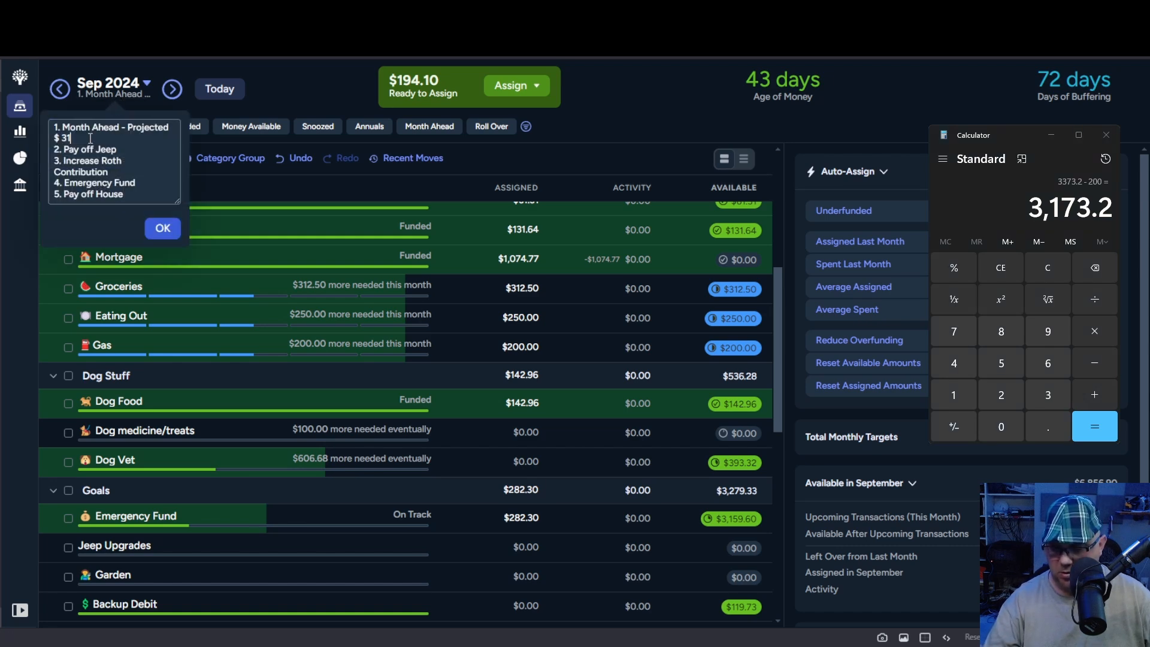
text(73.20)
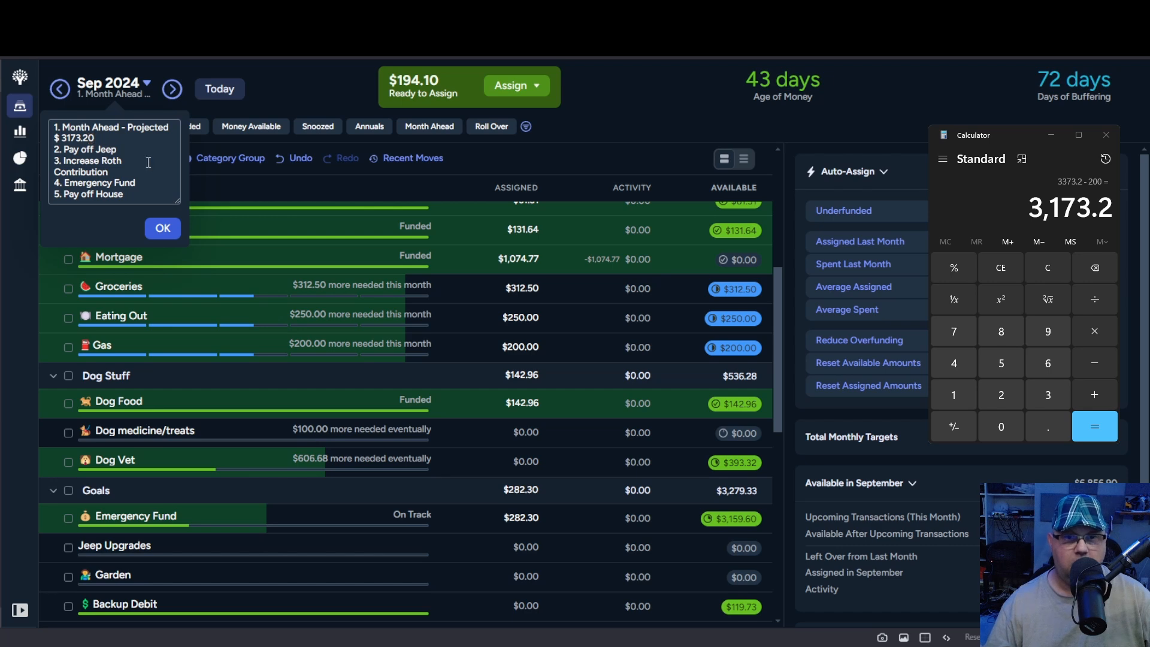
click(163, 228)
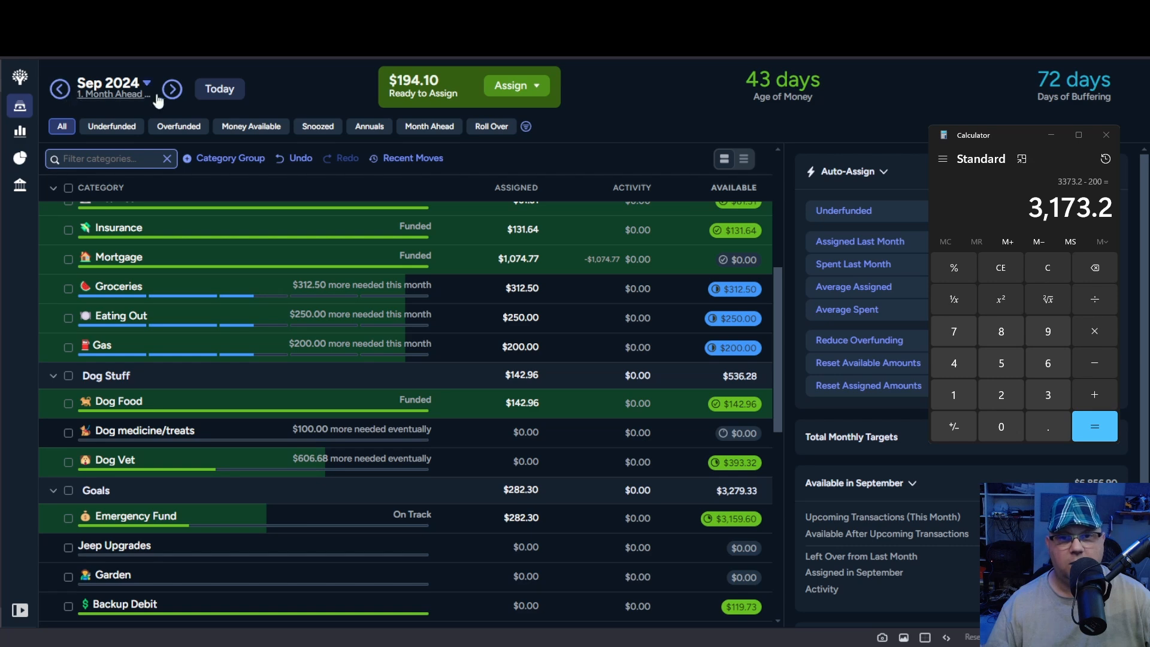
Check the Month Ahead sheet in the Financial Stuff spreadsheet, and return to the budget to review the September 2024 categories
click(108, 11)
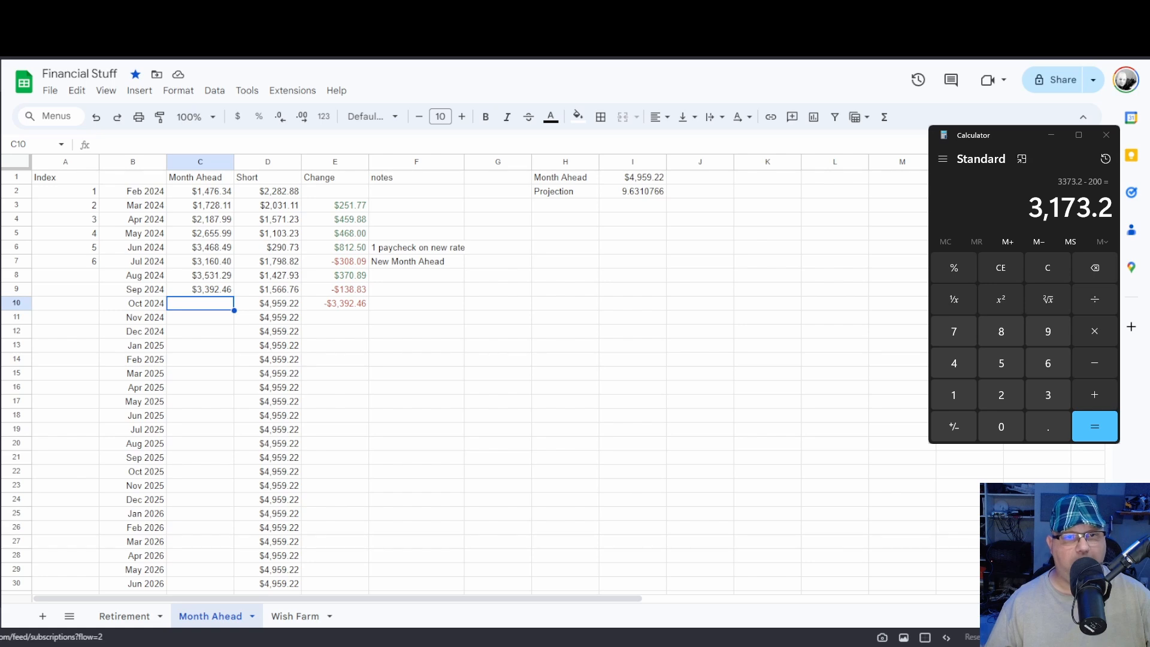
click(60, 11)
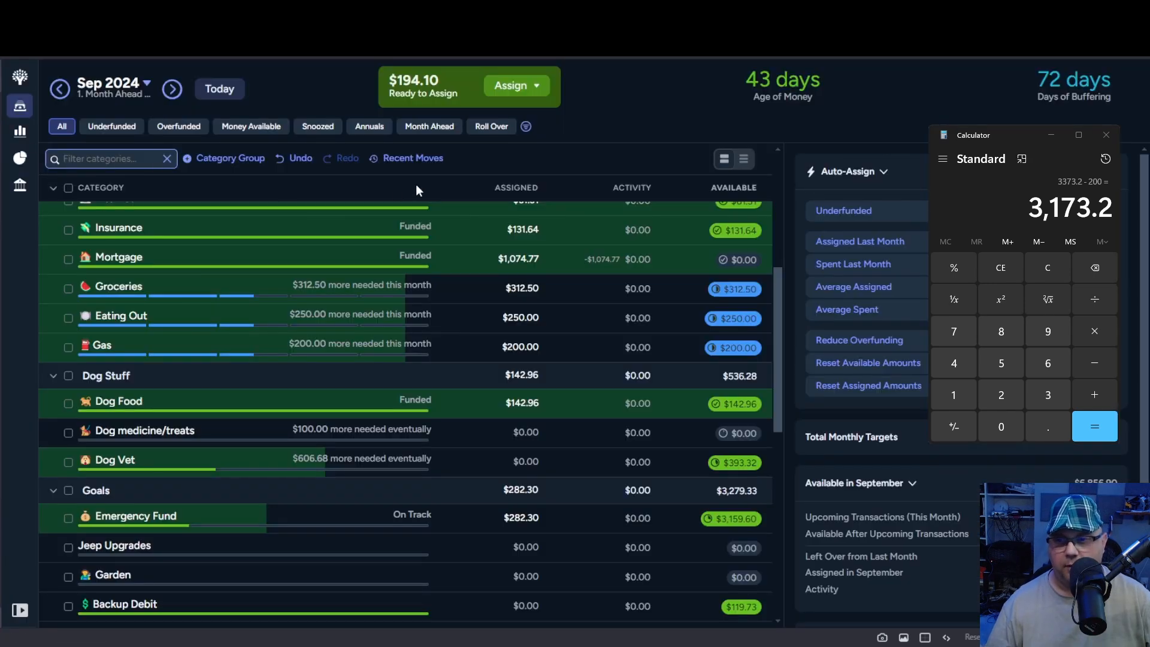
scroll(657, 430, up, 3)
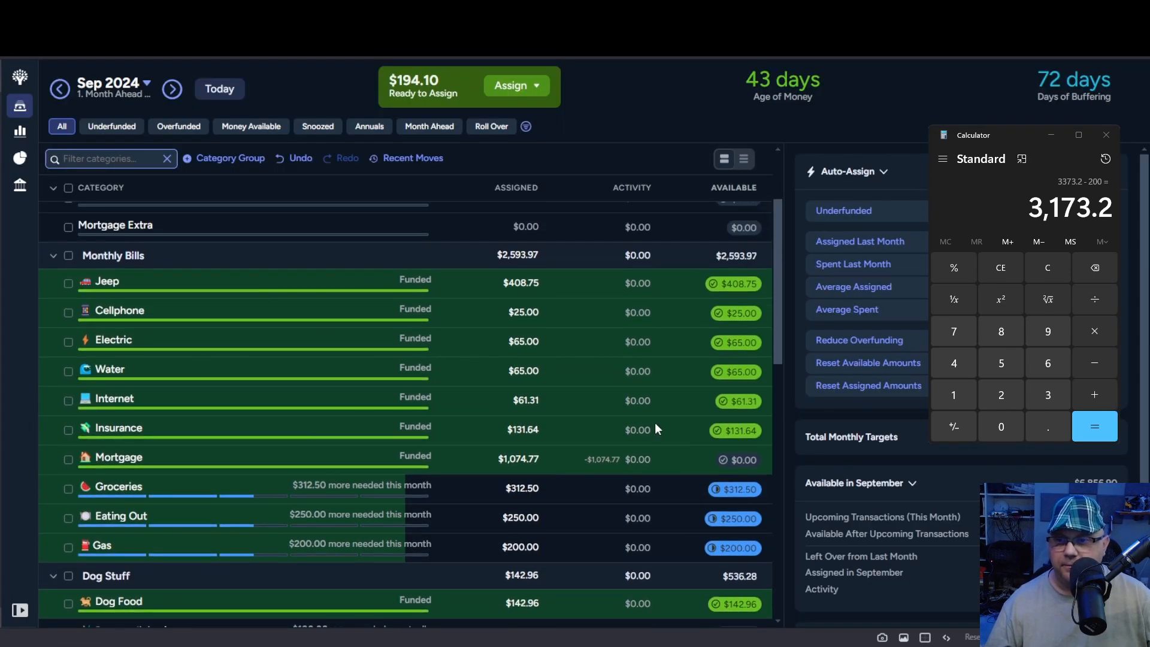
scroll(655, 422, up, 1)
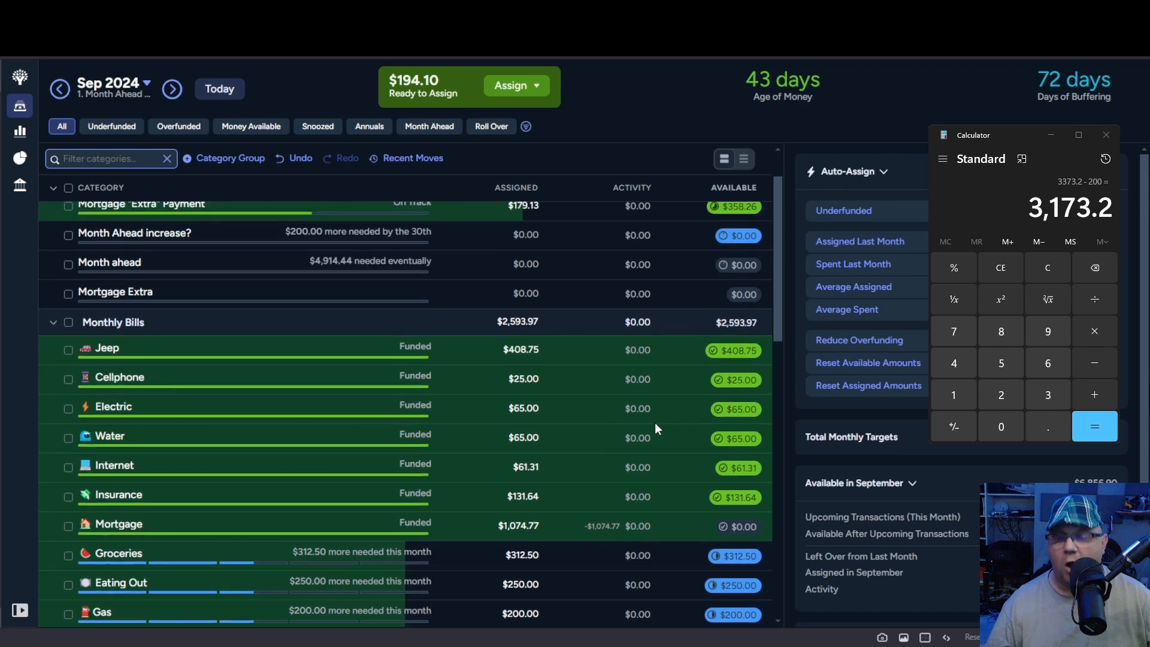
scroll(655, 420, down, 3)
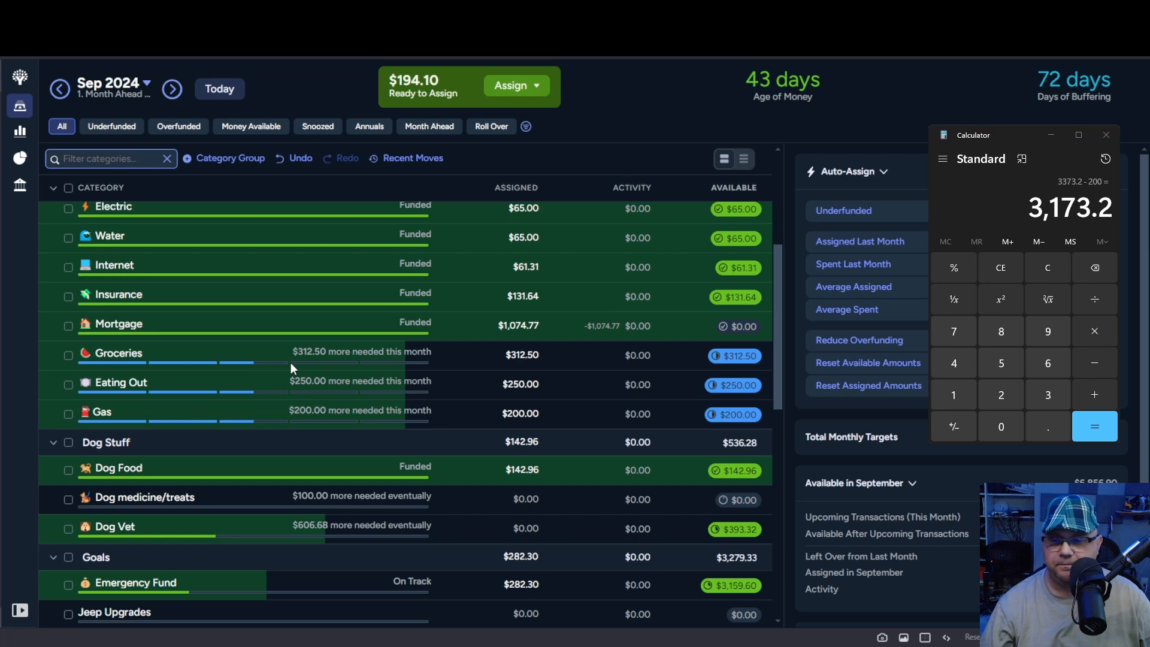
scroll(304, 364, down, 4)
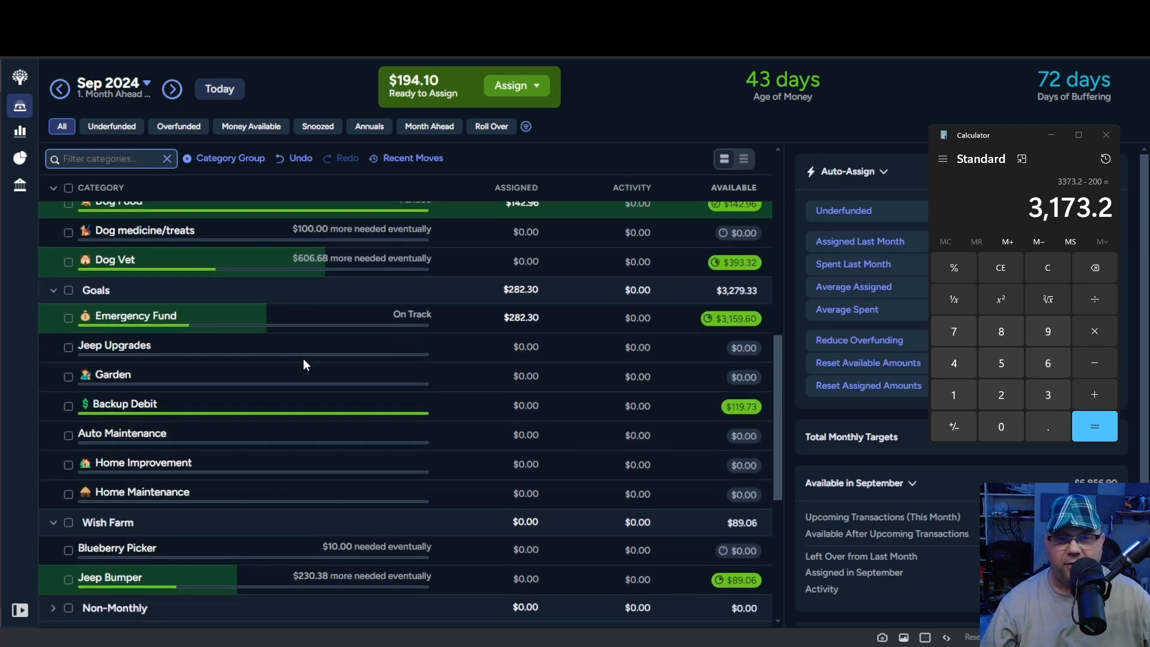